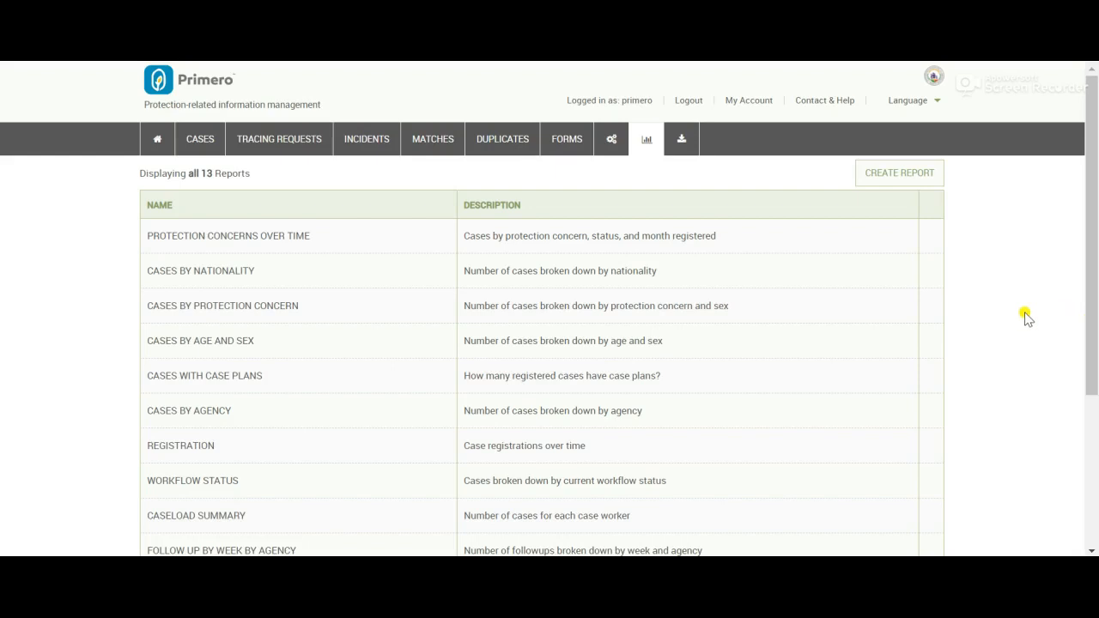
- Create a new report and name it "Cases by age and agency"
scroll(1015, 342, down, 3)
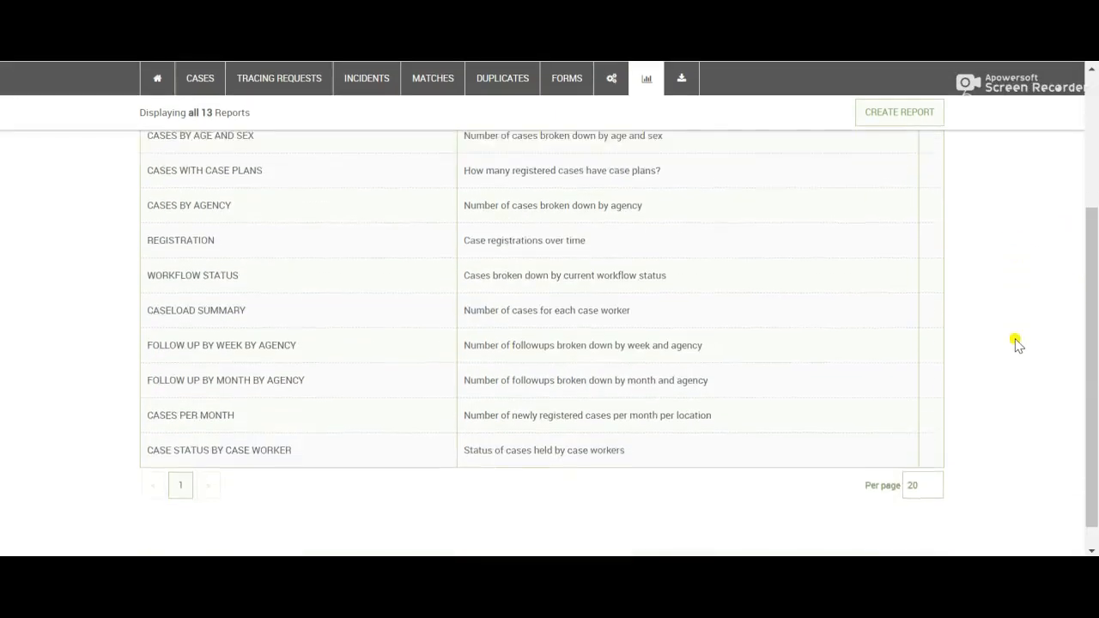
scroll(1015, 342, up, 3)
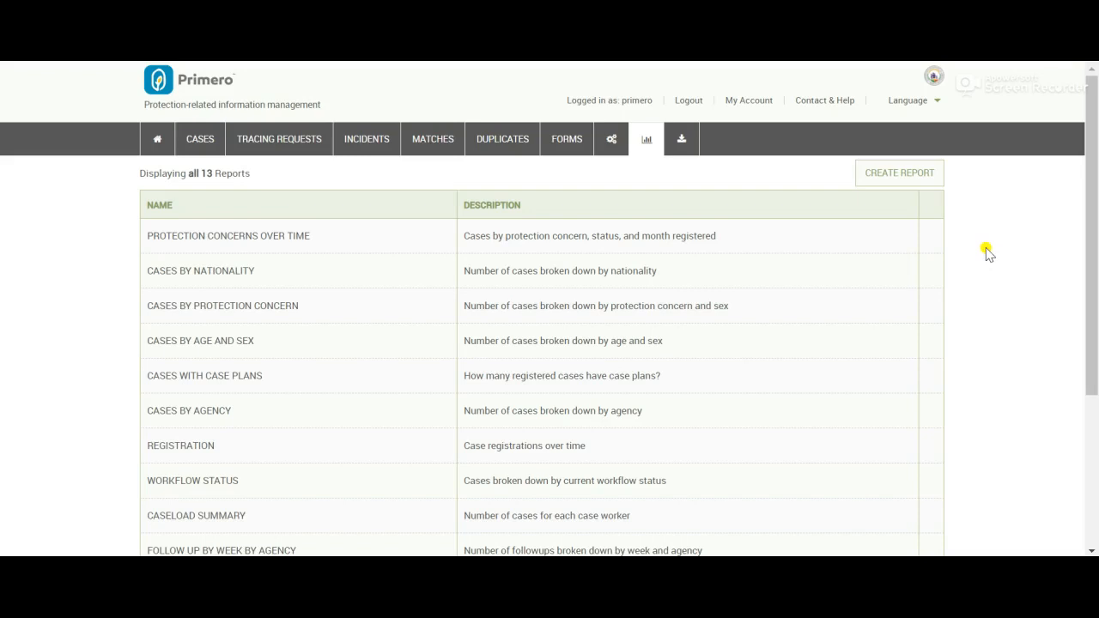
click(900, 177)
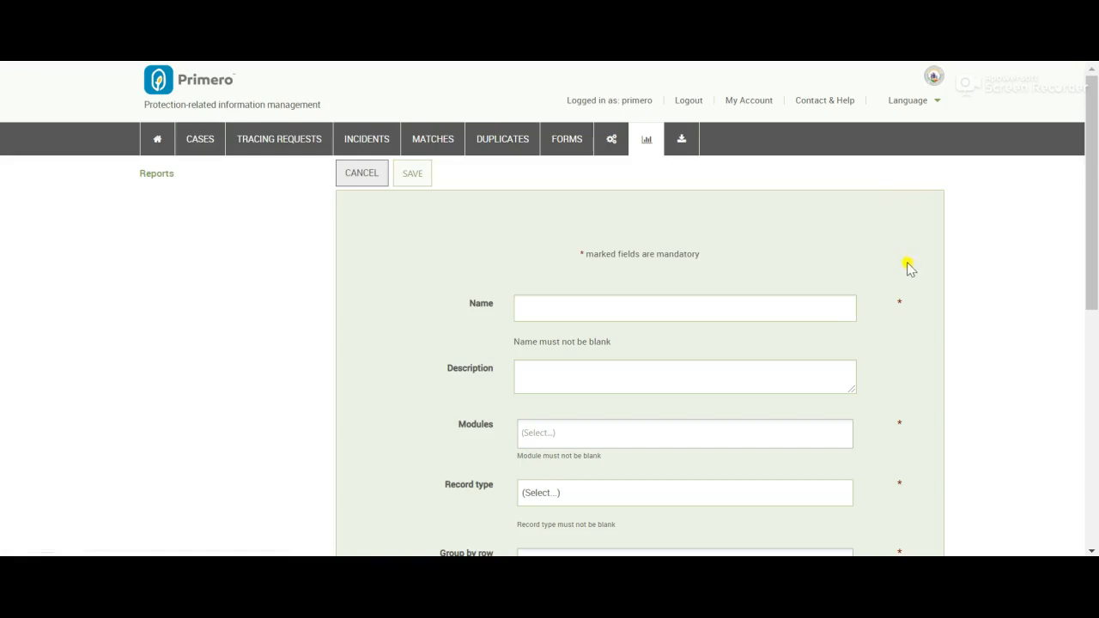
click(728, 312)
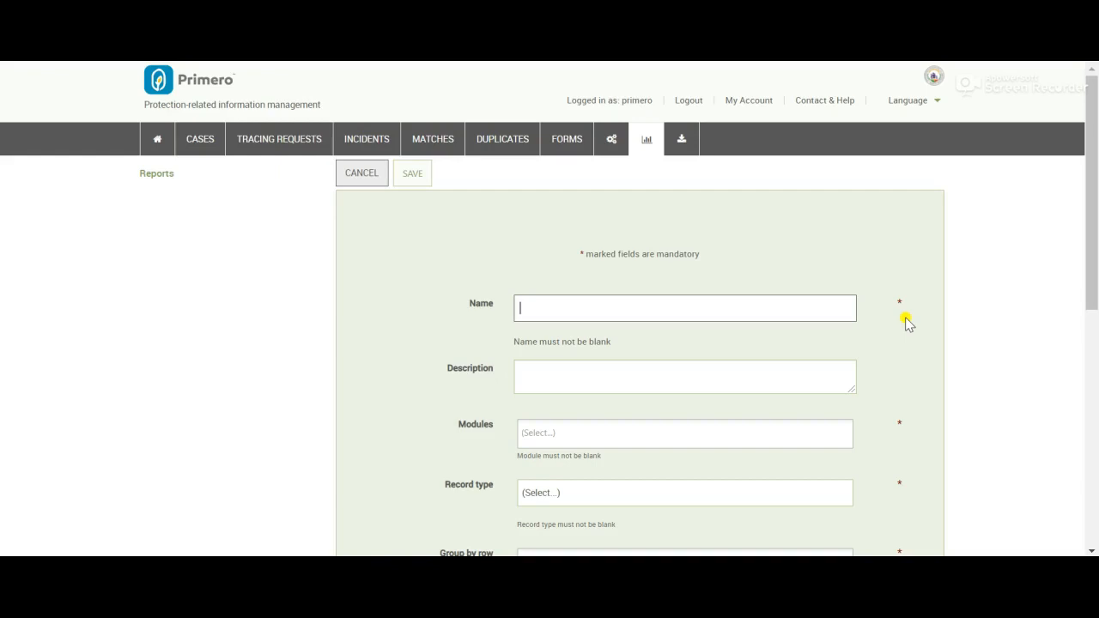
text(Cases by age and agency)
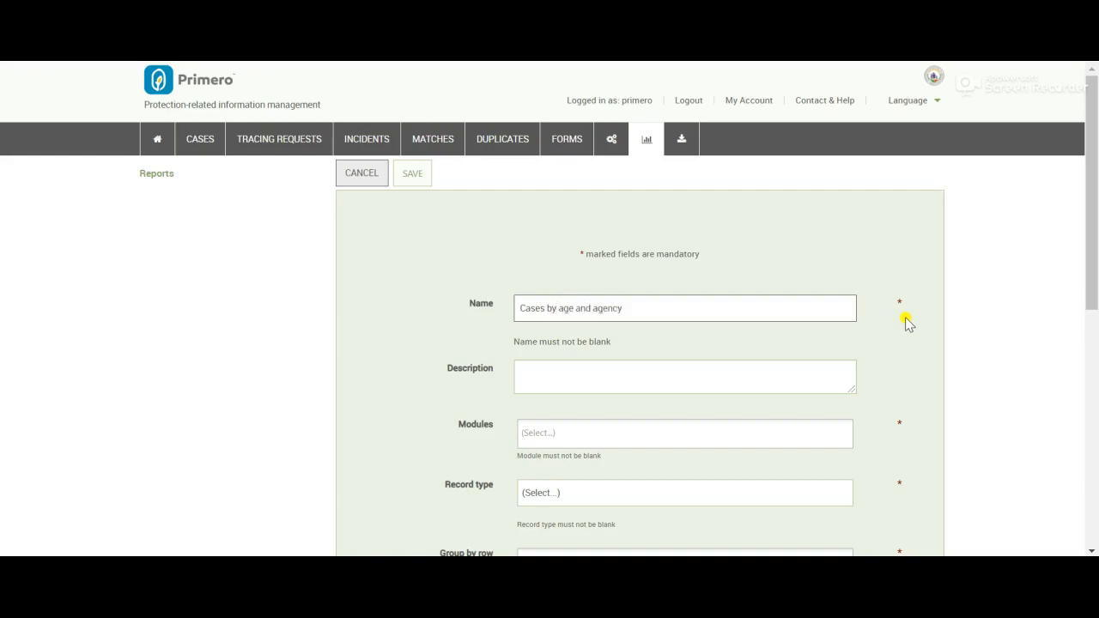
- Assign the report to the CP module and set its record type to Case
scroll(1004, 481, down, 1)
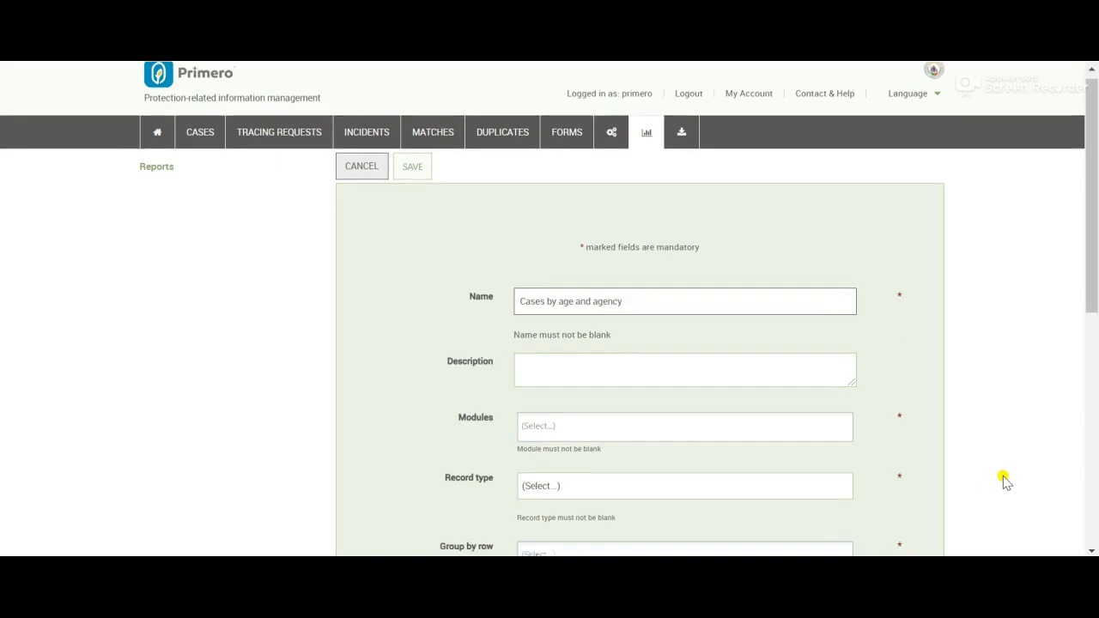
click(635, 334)
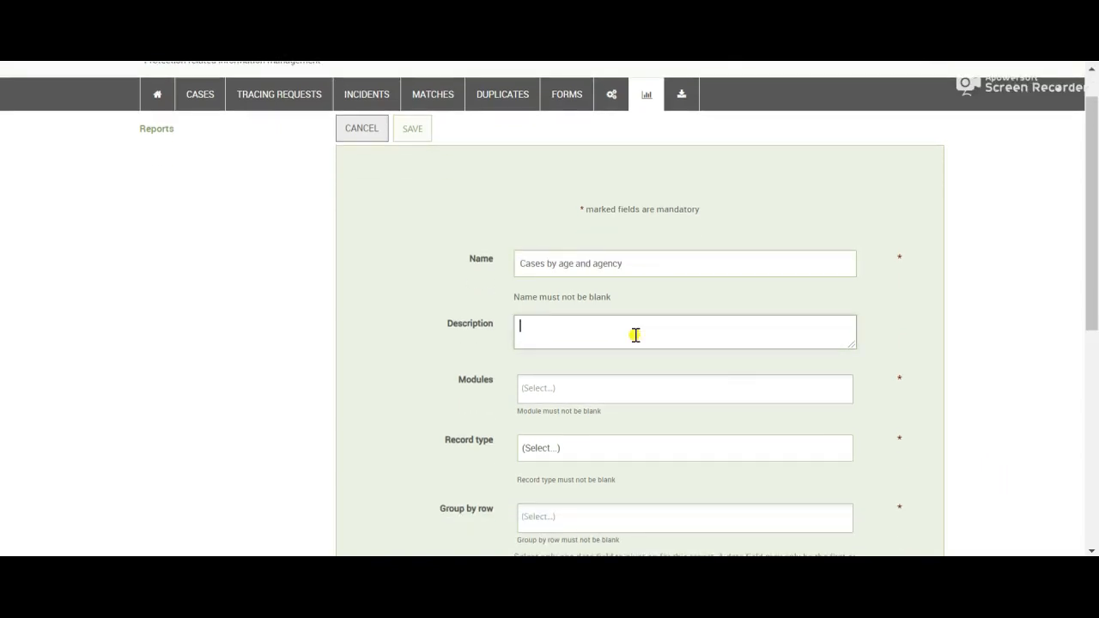
scroll(574, 374, down, 1)
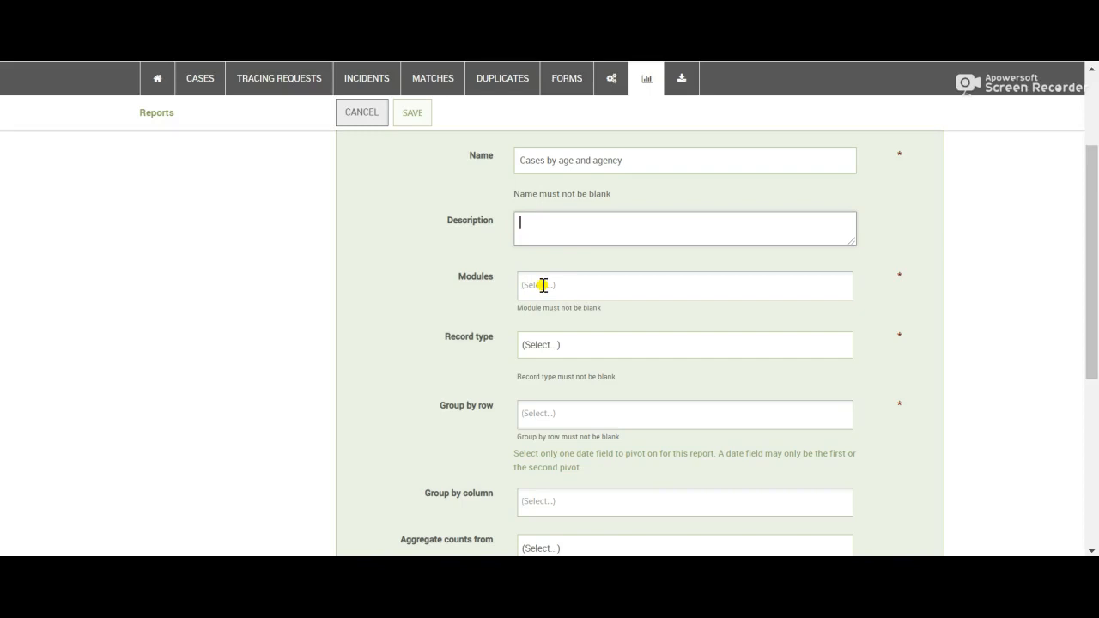
click(544, 285)
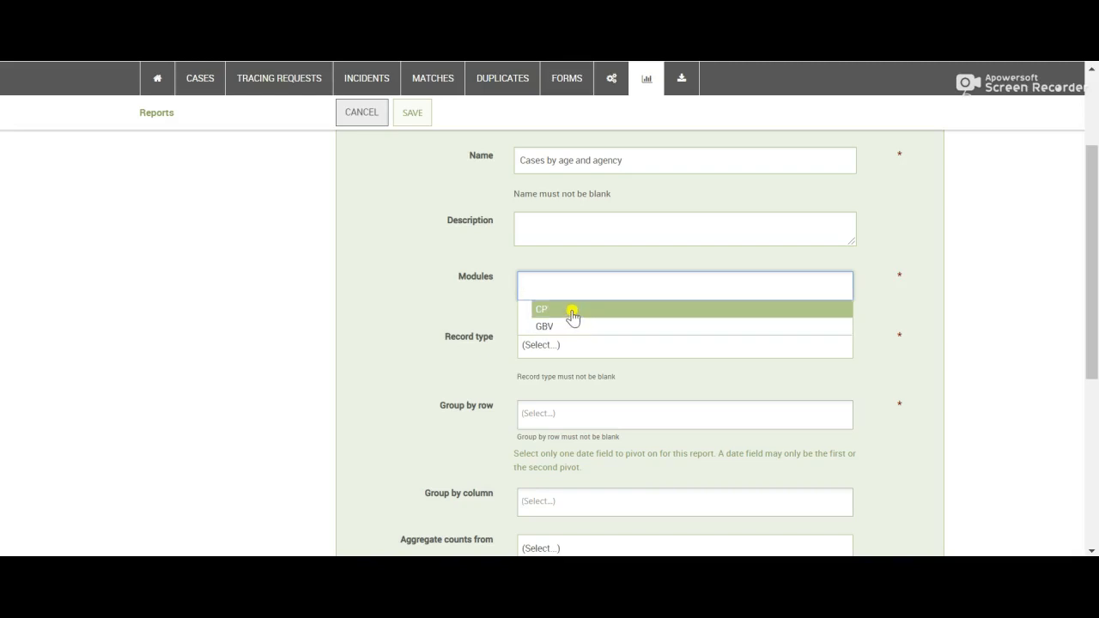
click(573, 311)
scroll(844, 303, down, 1)
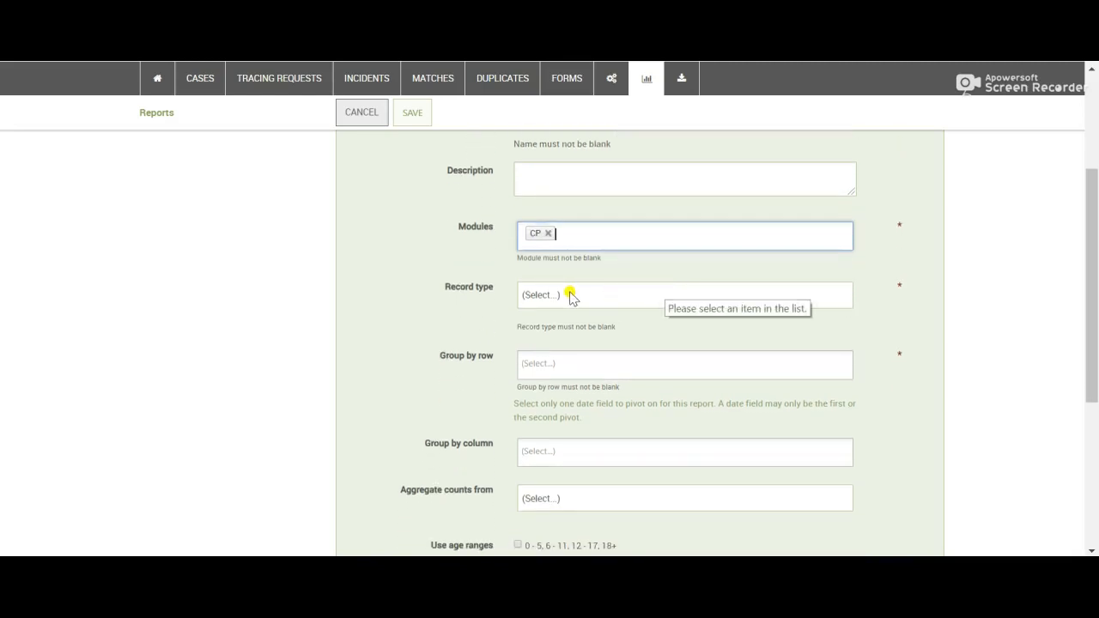
click(569, 297)
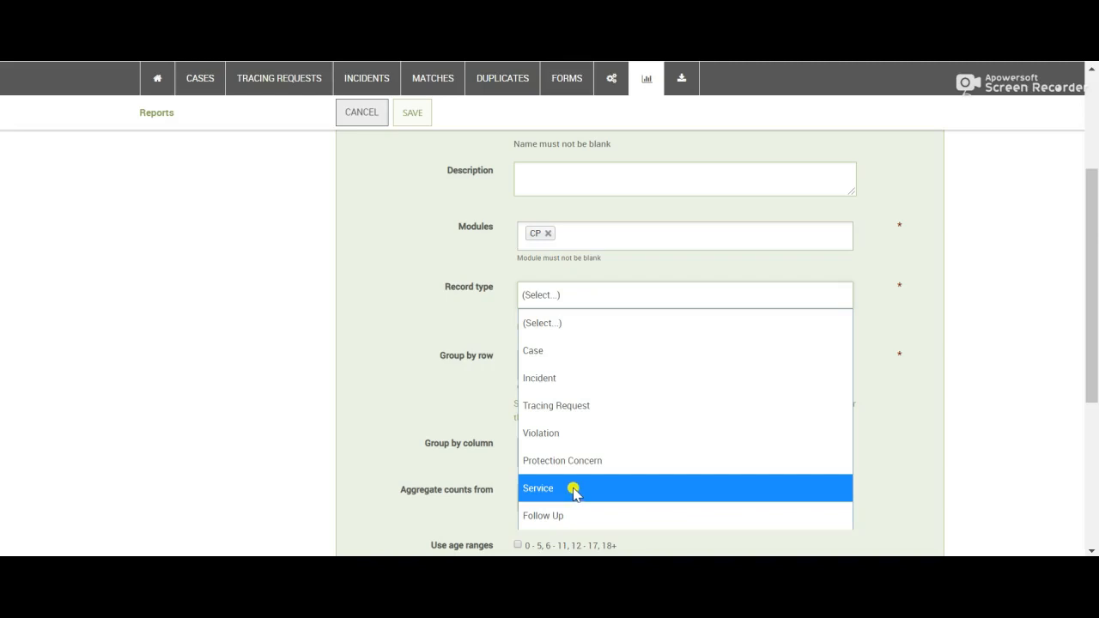
click(573, 359)
- Group the report's rows by the Agency field from Record Information (CP)
scroll(860, 321, down, 1)
scroll(860, 321, down, 2)
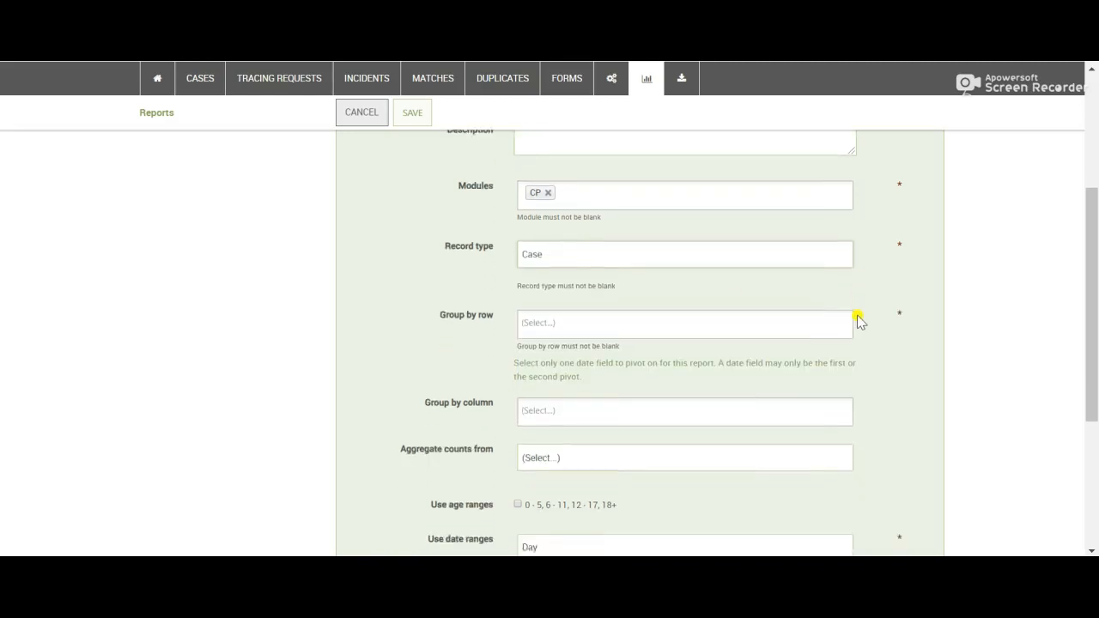
click(570, 263)
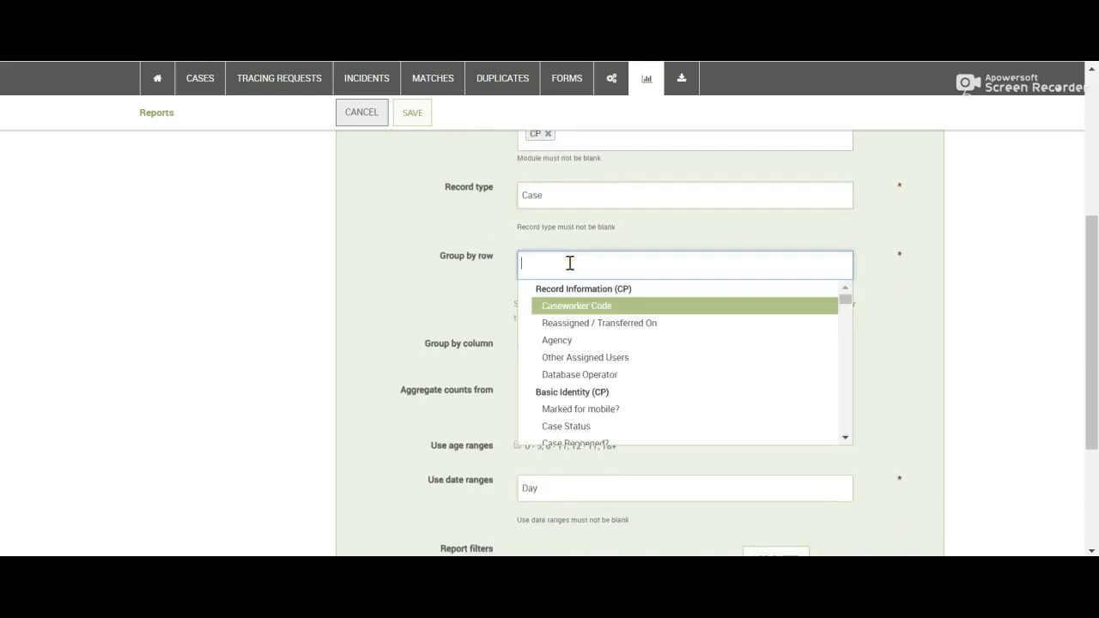
text(agency)
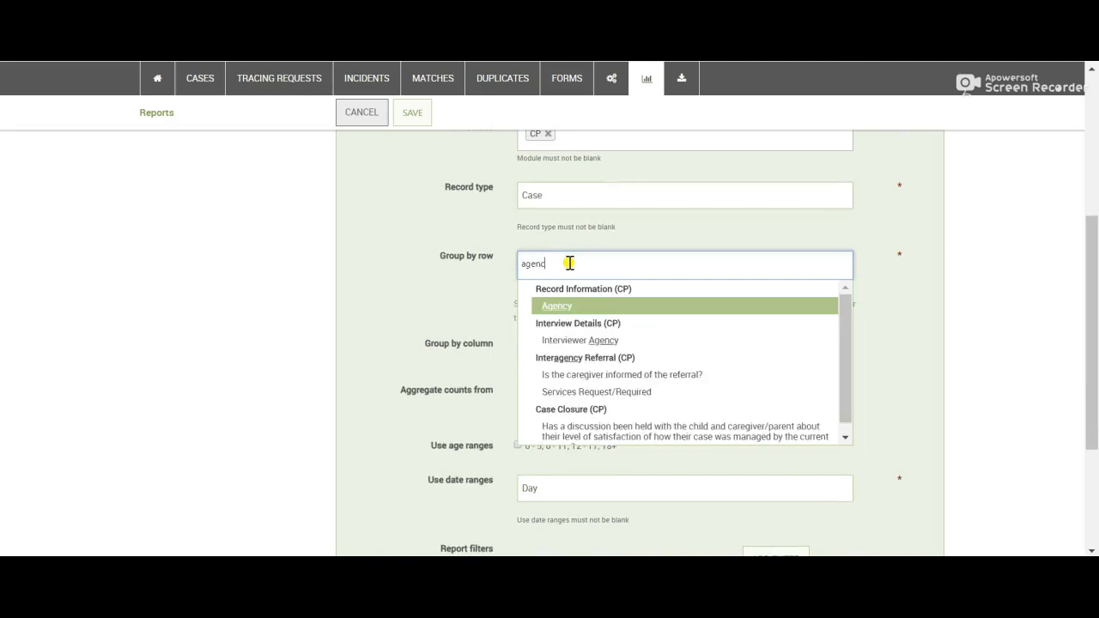
click(559, 307)
- Group the report's columns by the Age field from Basic Identity (CP)
scroll(756, 322, down, 1)
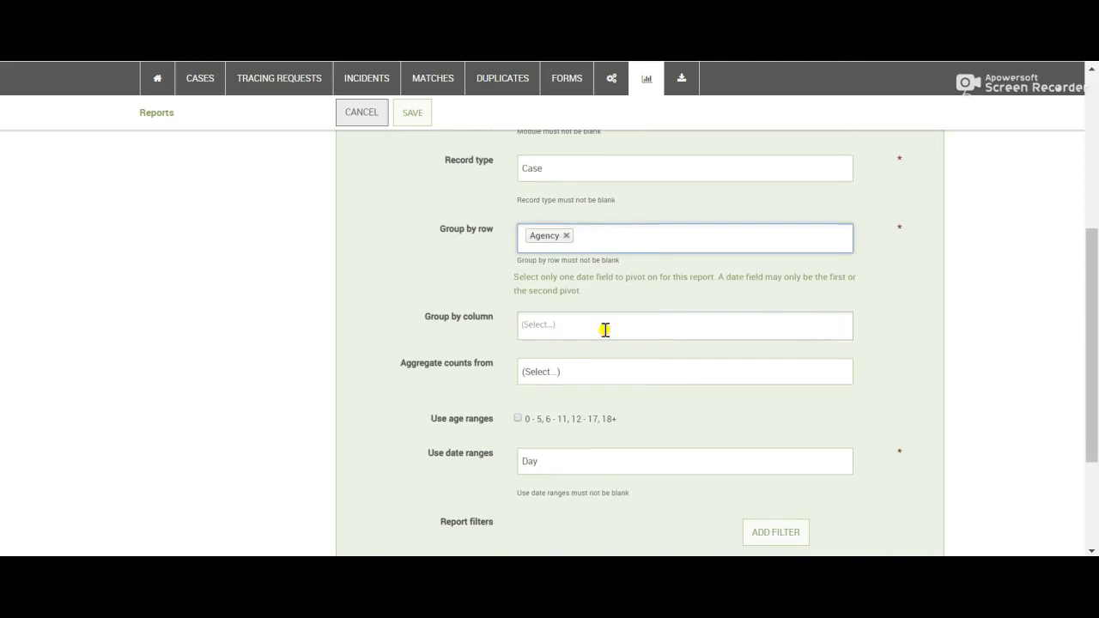
click(547, 330)
text(age)
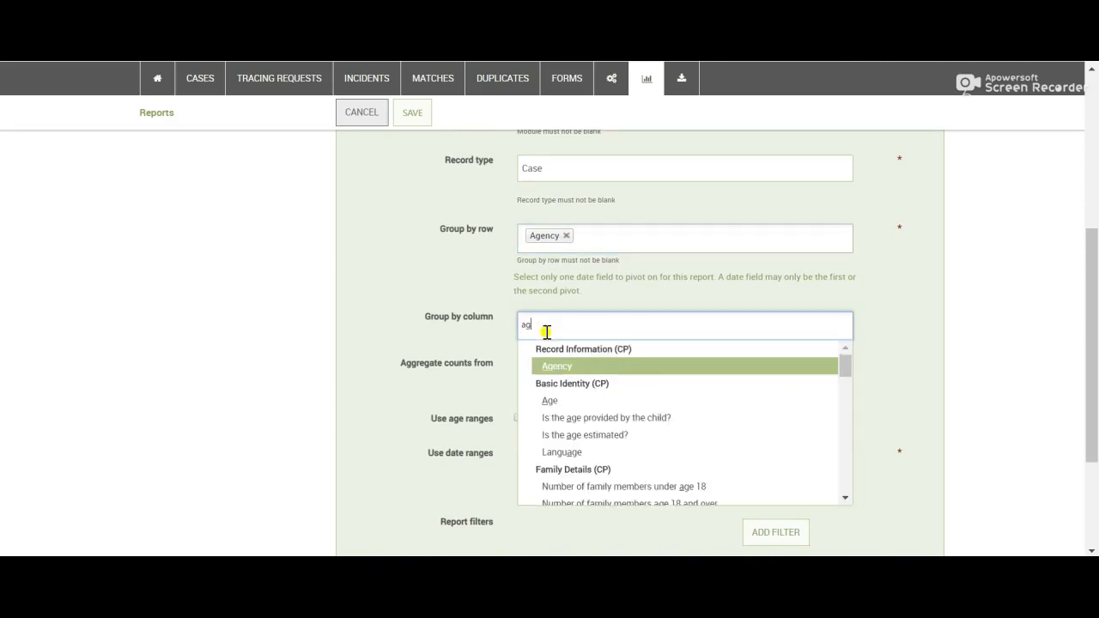
click(548, 400)
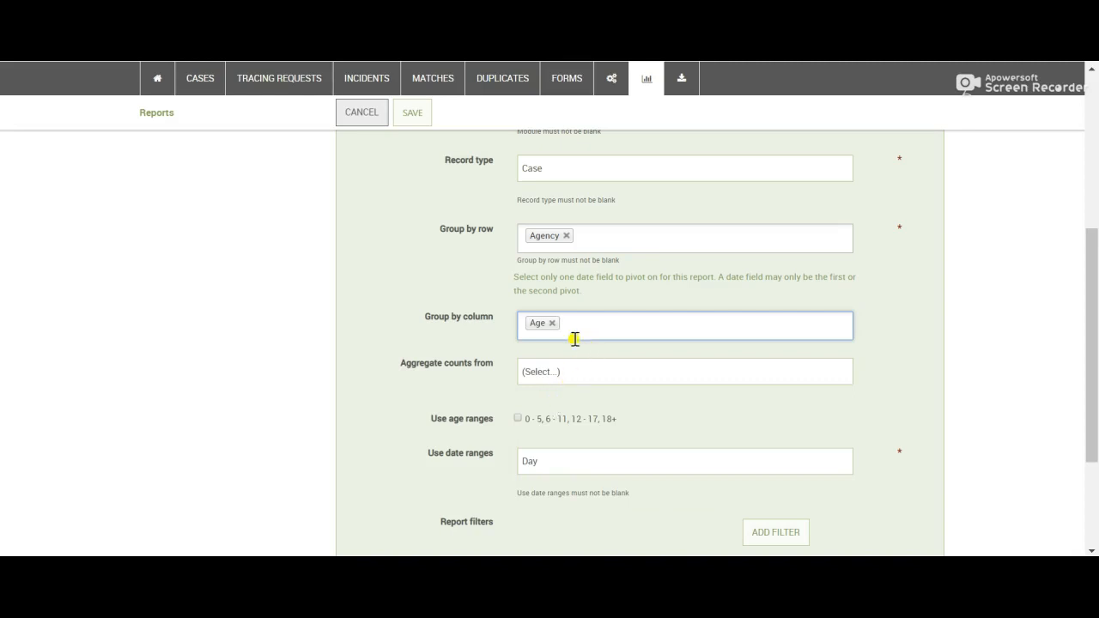
click(552, 326)
click(554, 324)
text(ag)
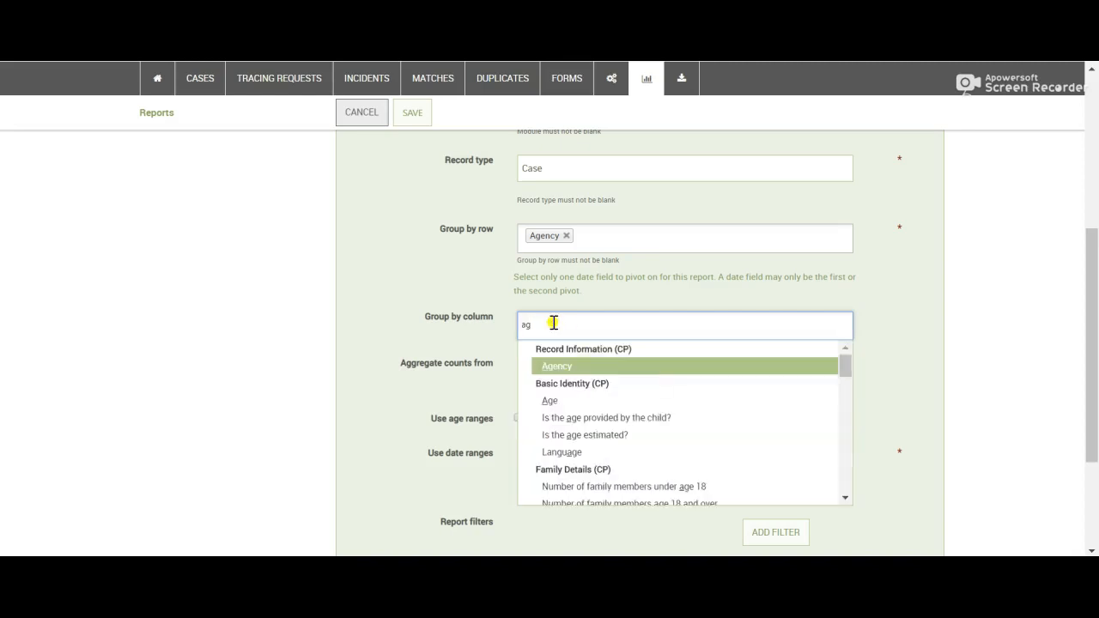
text(e)
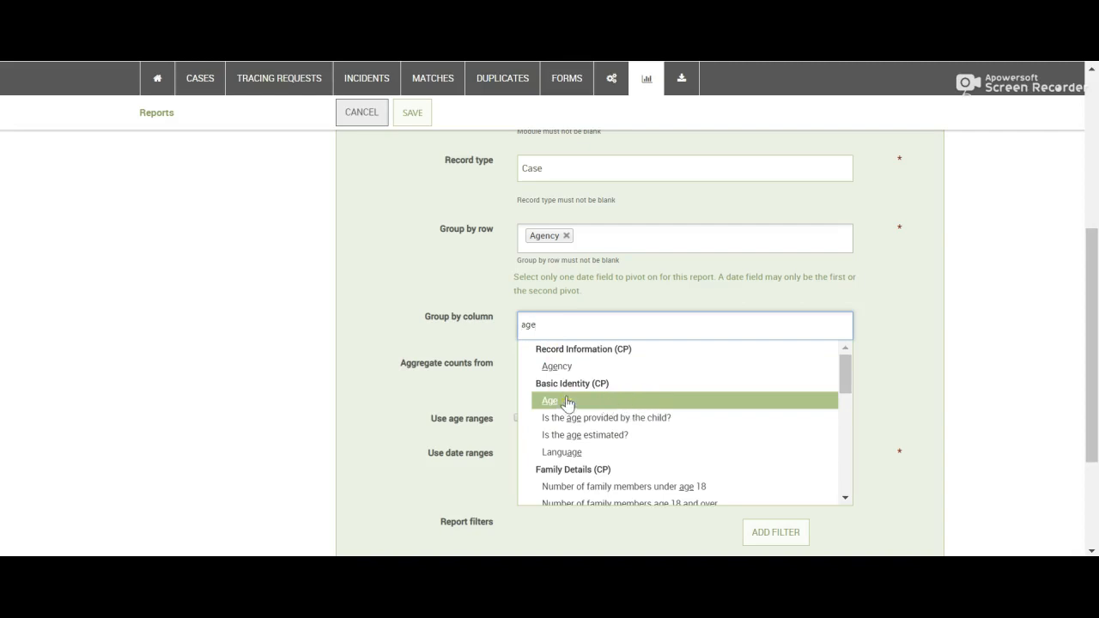
click(632, 404)
- Review the remaining report options, especially the report filters and the included default filters
scroll(869, 353, down, 1)
scroll(868, 354, down, 2)
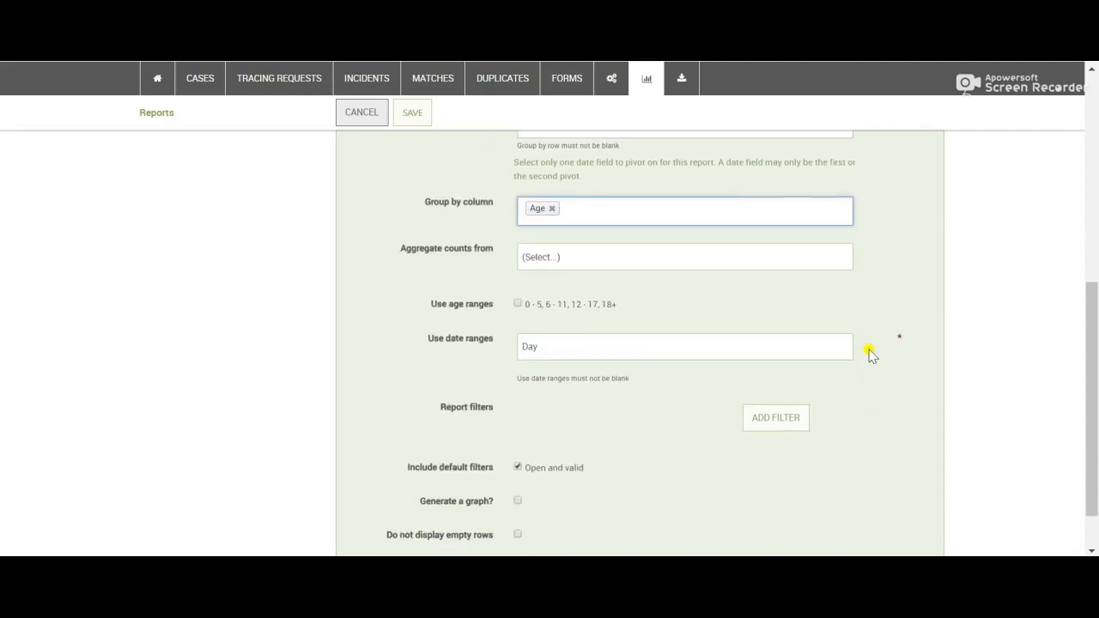
scroll(869, 354, down, 1)
scroll(869, 354, up, 1)
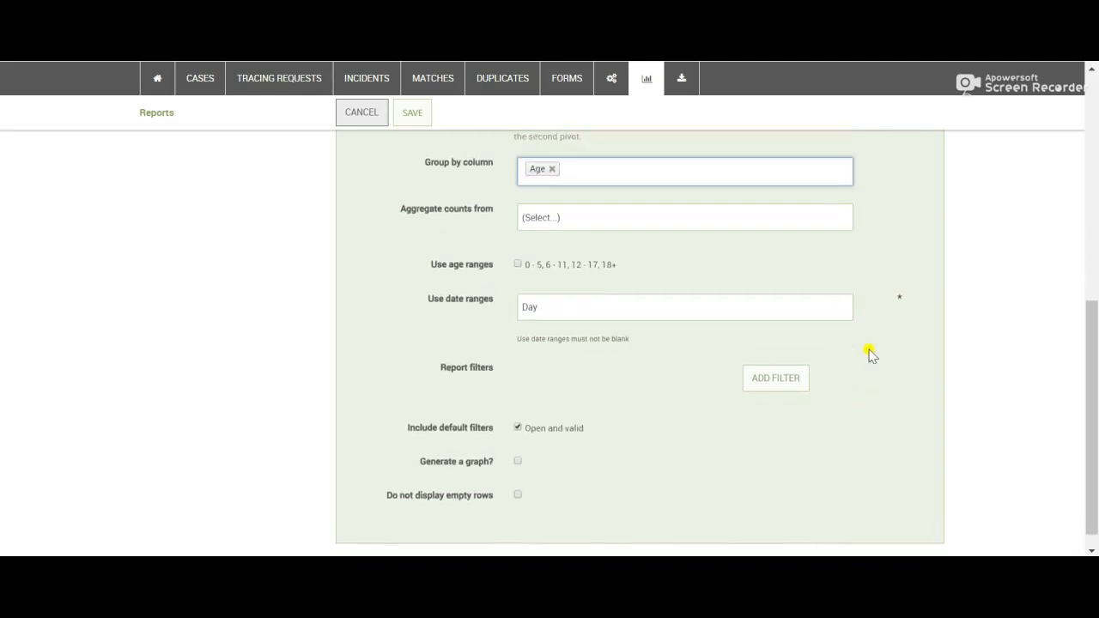
scroll(868, 353, up, 2)
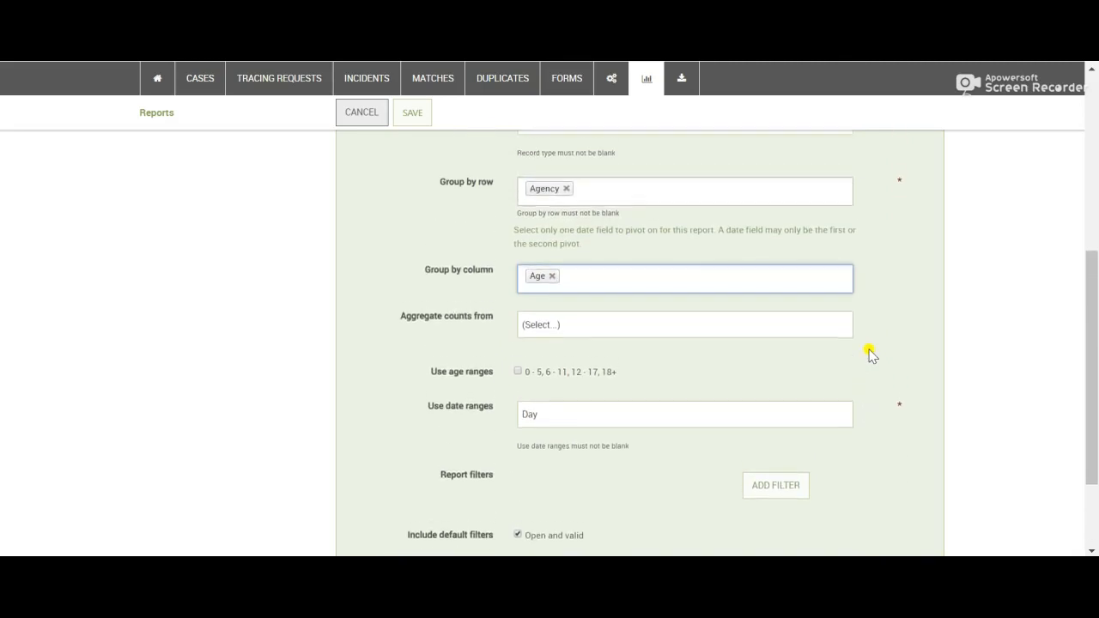
scroll(869, 354, down, 2)
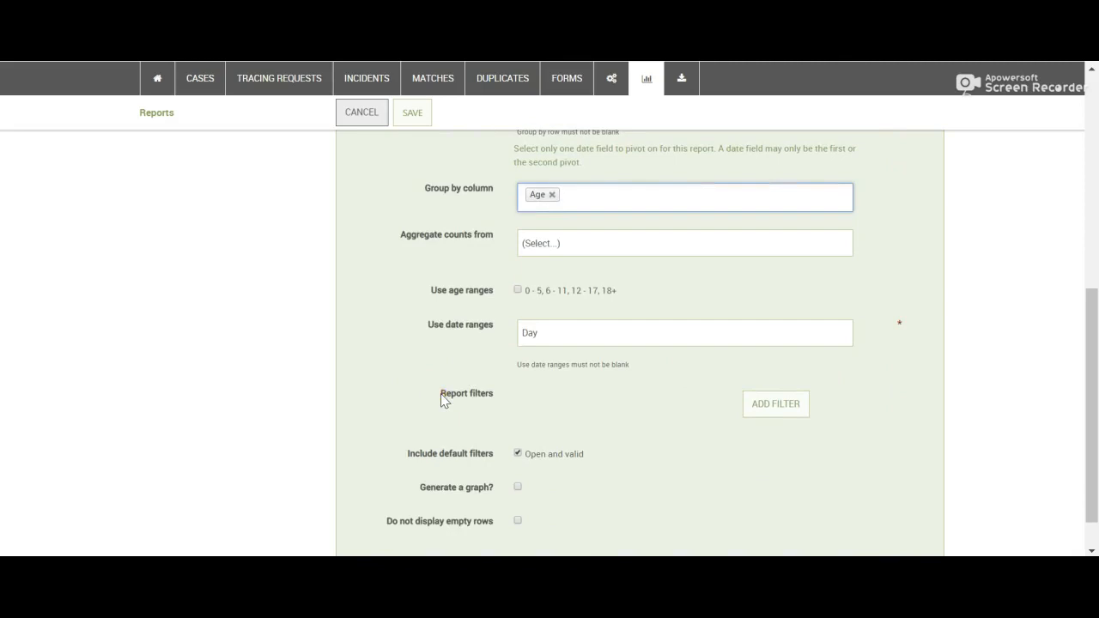
drag(444, 400, 520, 405)
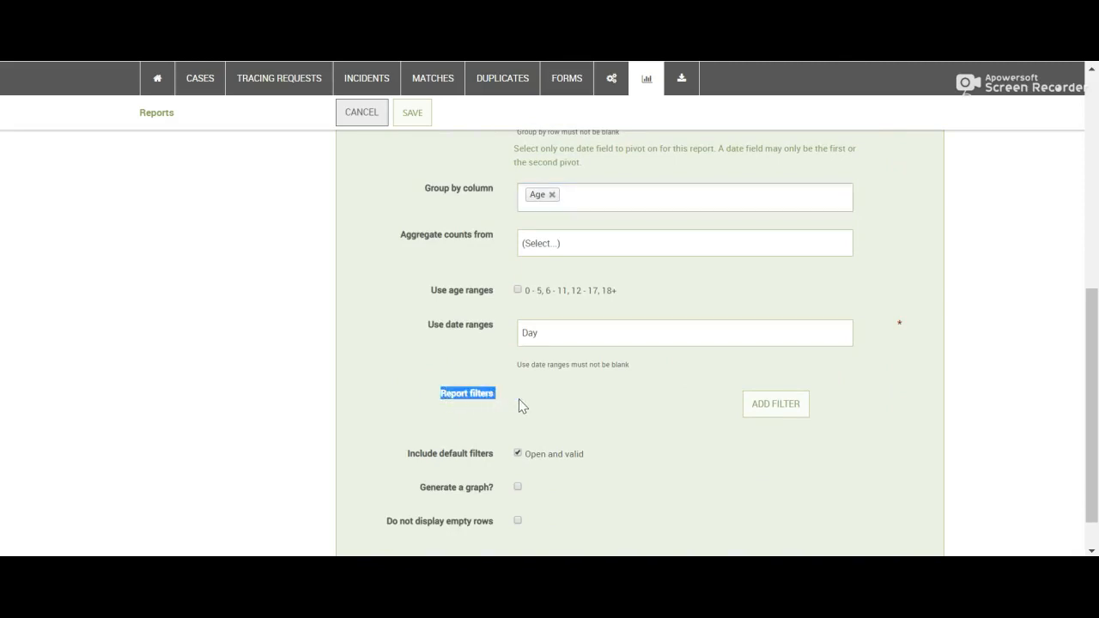
click(520, 404)
drag(408, 460, 498, 458)
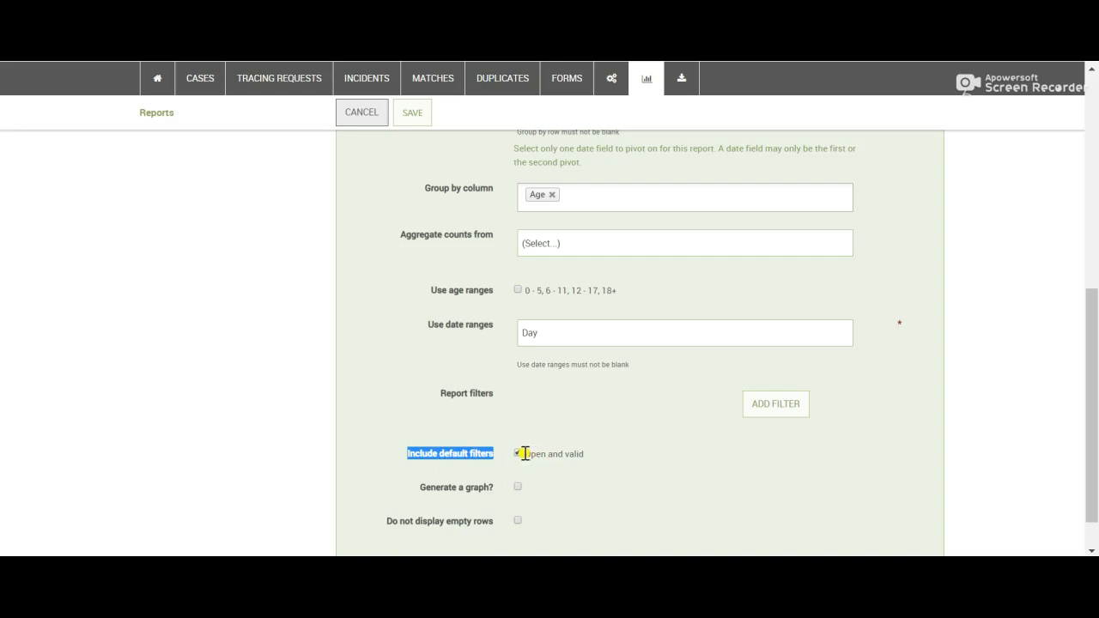
click(329, 418)
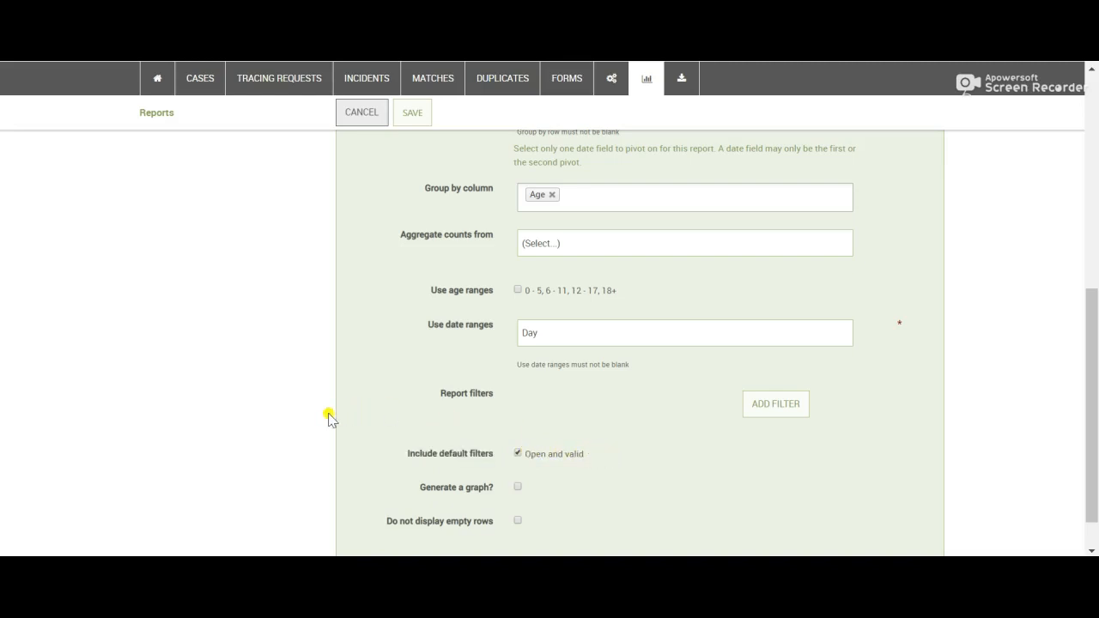
- Save the new report to generate its table of cases by age and agency
scroll(330, 418, up, 6)
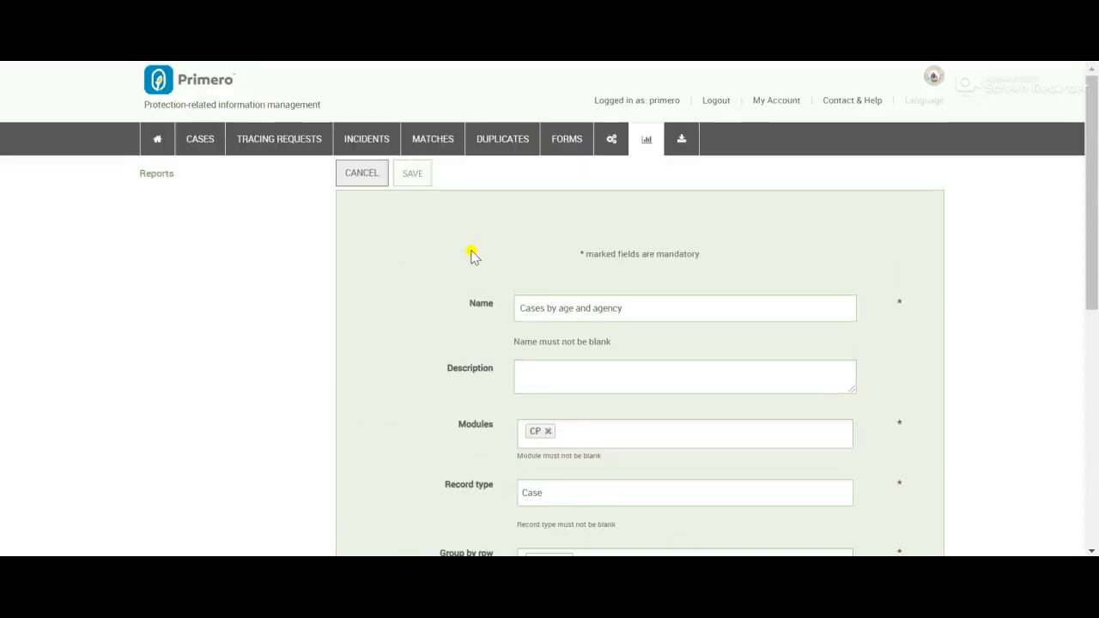
click(417, 178)
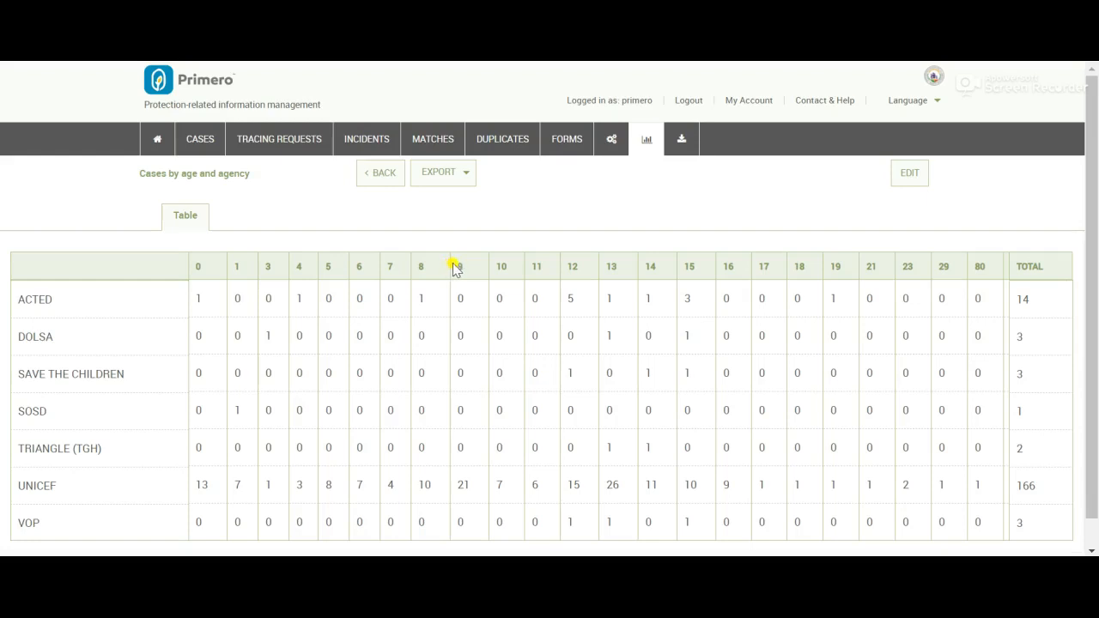
- Edit the report to use the age ranges 0 - 5, 6 - 11, 12 - 17 and 18+, and save it
click(902, 180)
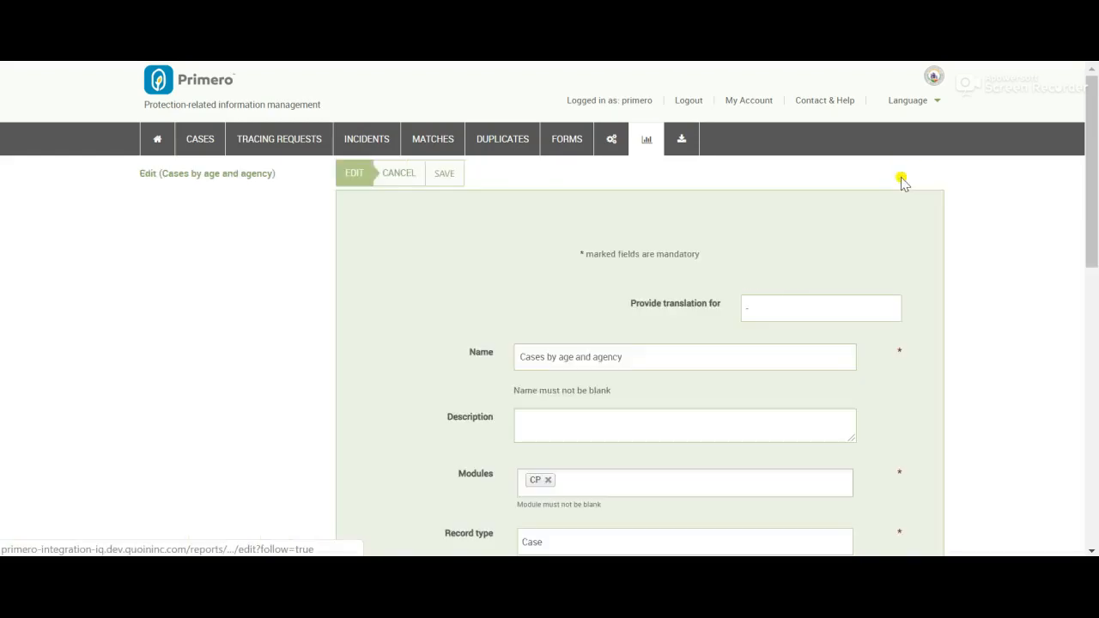
scroll(920, 401, down, 3)
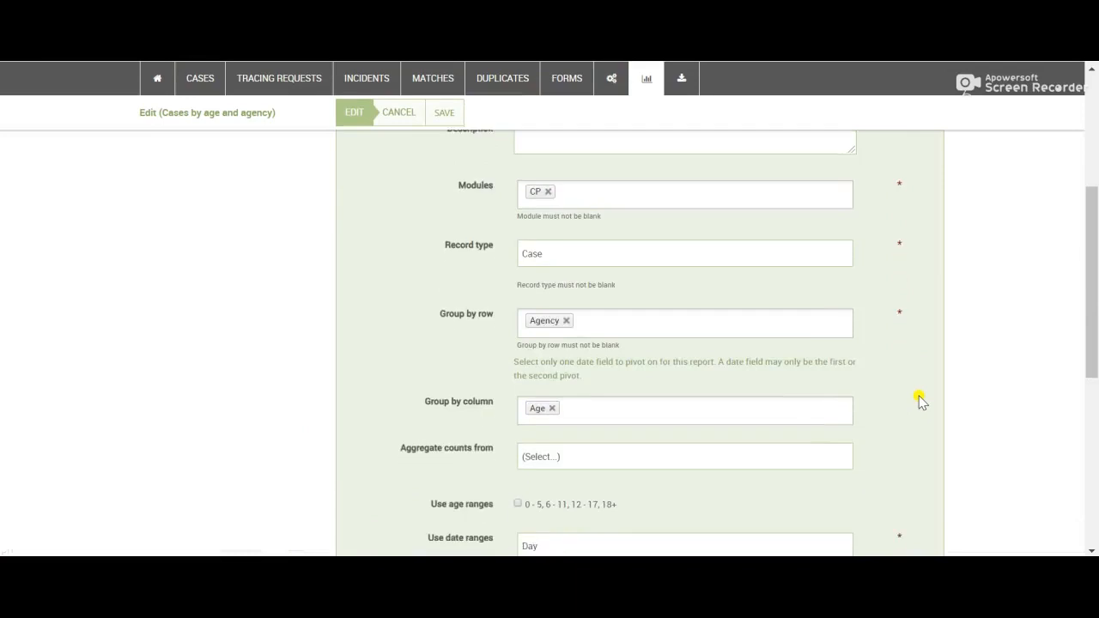
scroll(911, 400, down, 2)
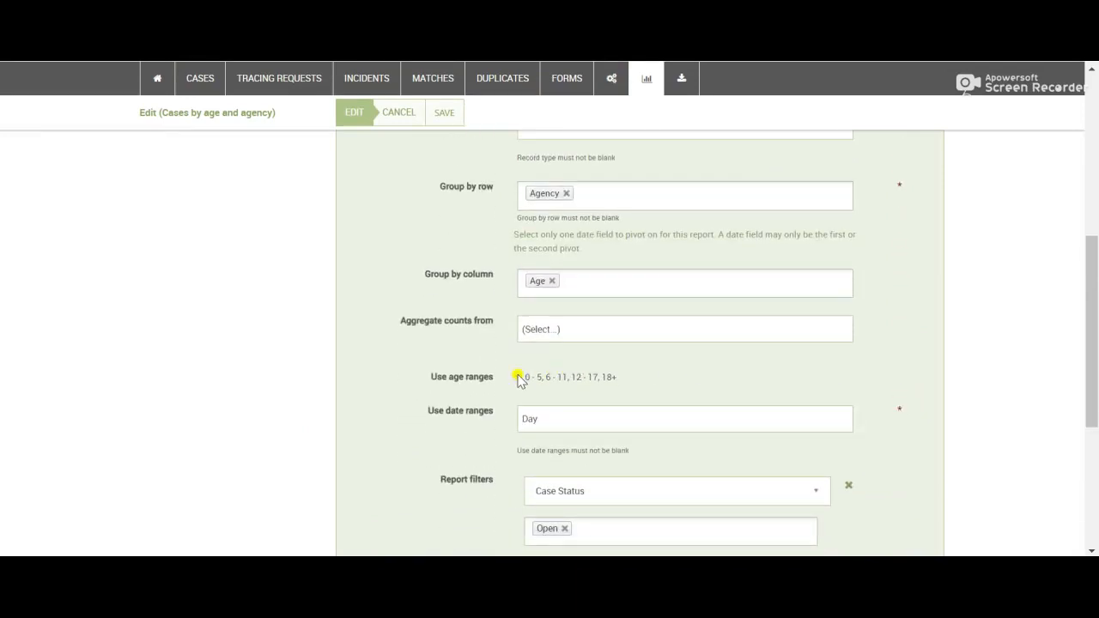
click(444, 119)
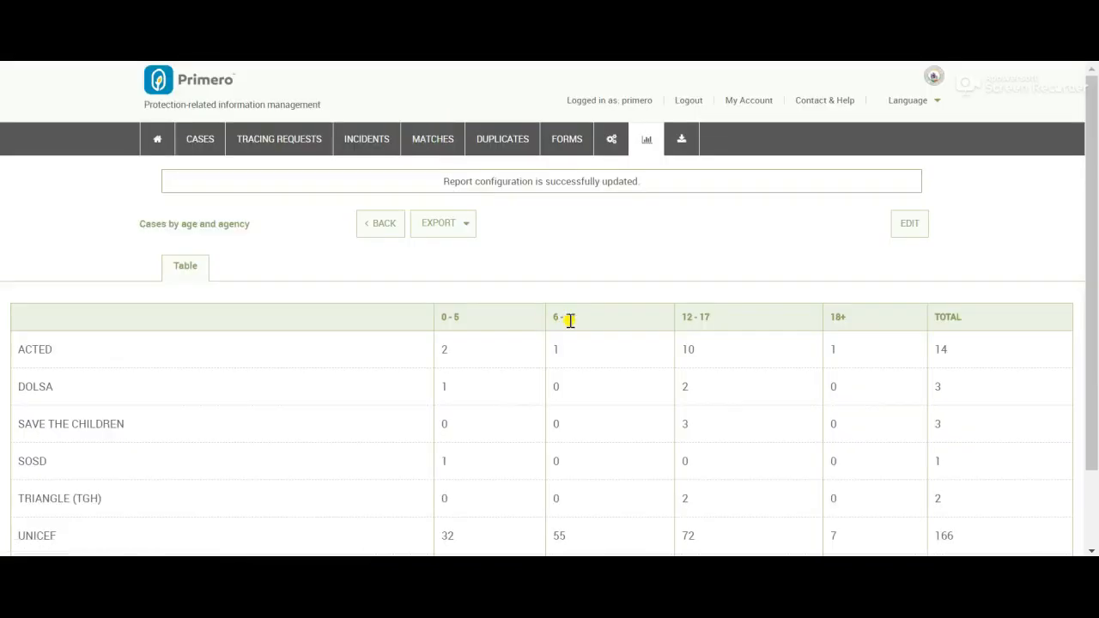
- Edit the Cases by age and agency report to generate a graph, and save the change
scroll(567, 314, down, 1)
scroll(569, 309, up, 1)
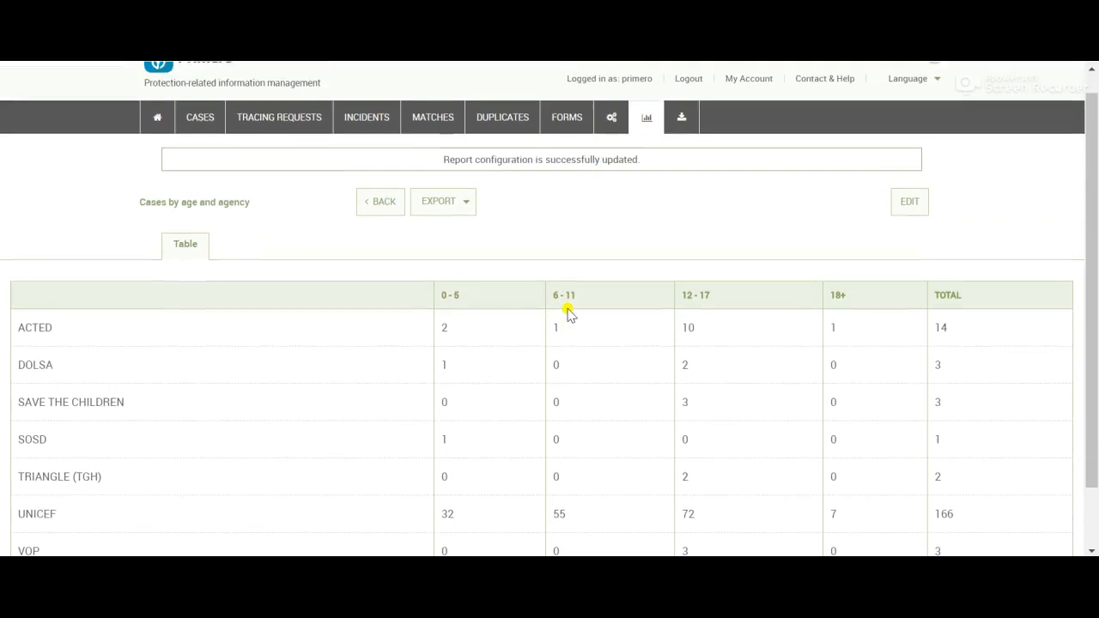
scroll(567, 314, down, 1)
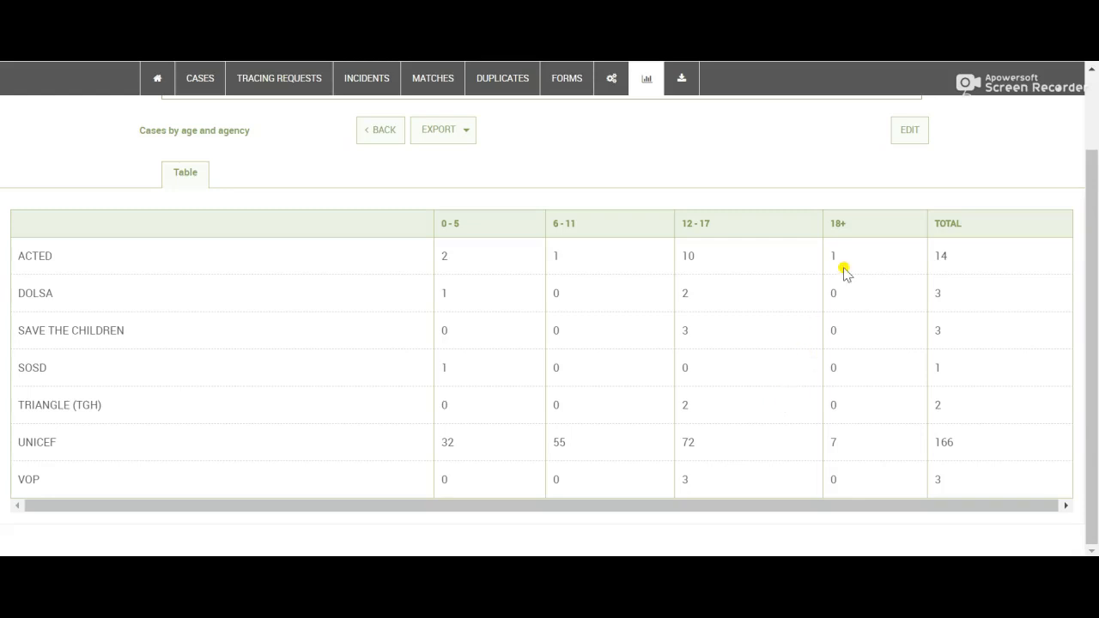
click(909, 131)
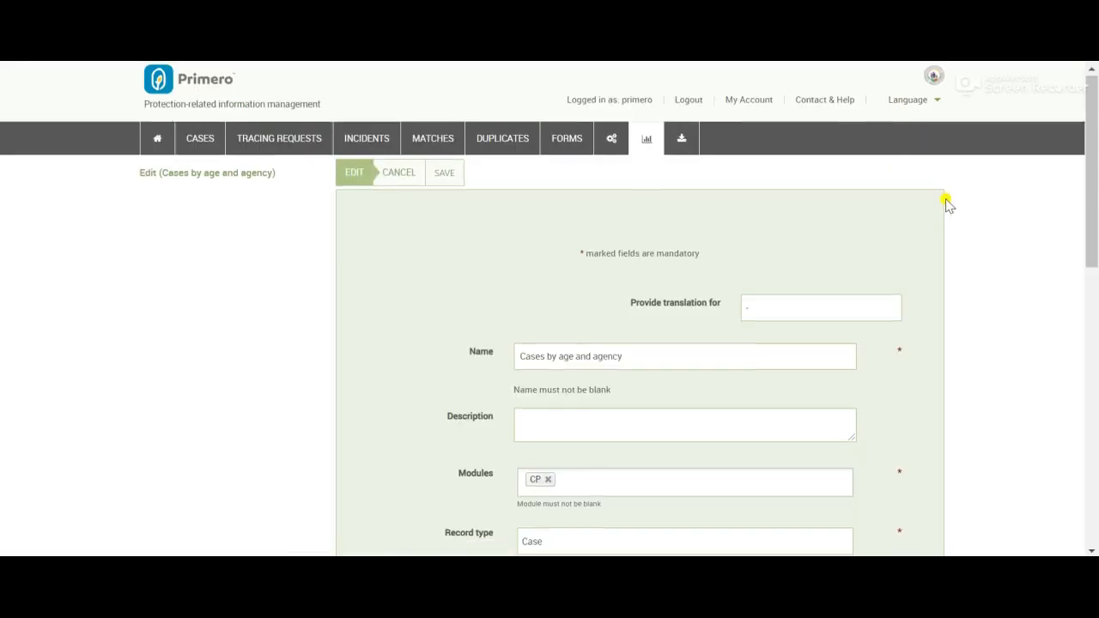
scroll(945, 205, down, 3)
scroll(945, 205, down, 5)
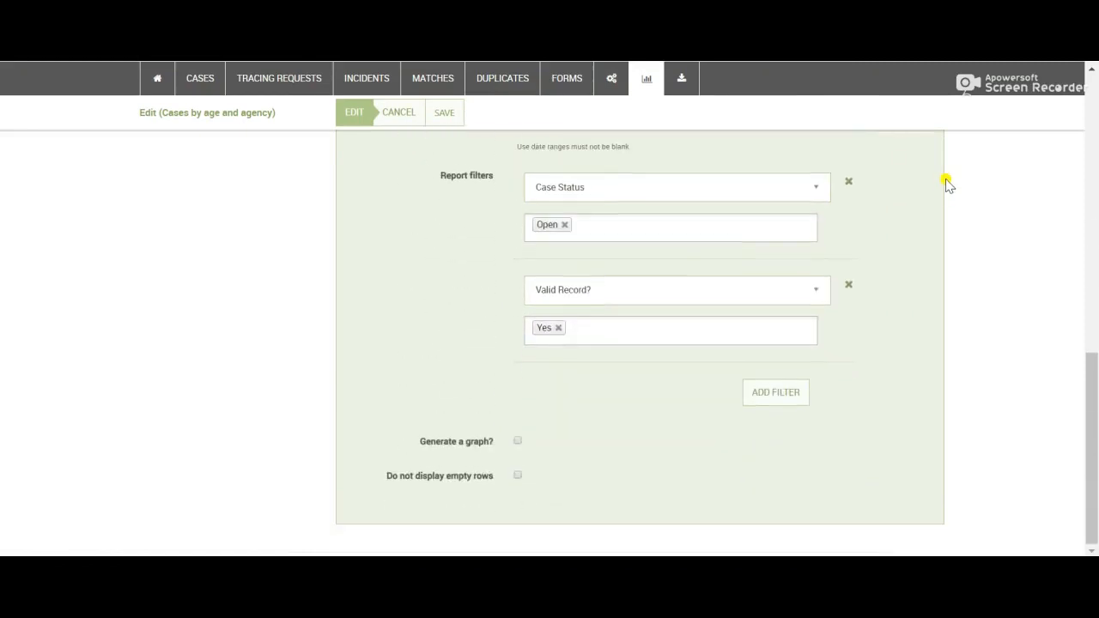
click(517, 441)
click(445, 117)
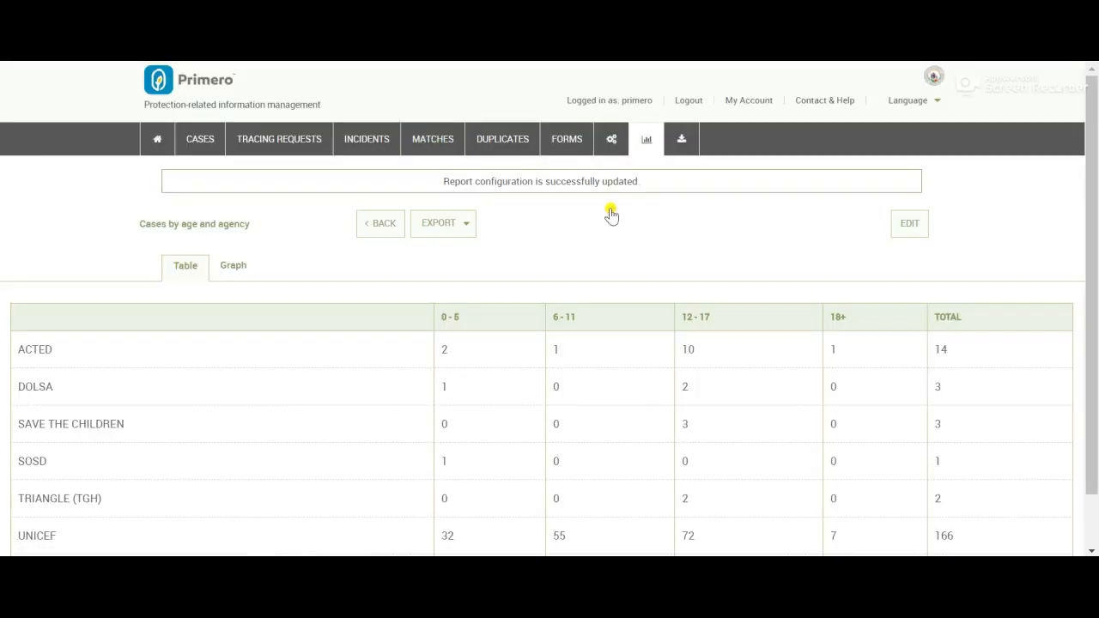
- View the report's graph of cases by agency and age range, including its legend
scroll(840, 327, down, 1)
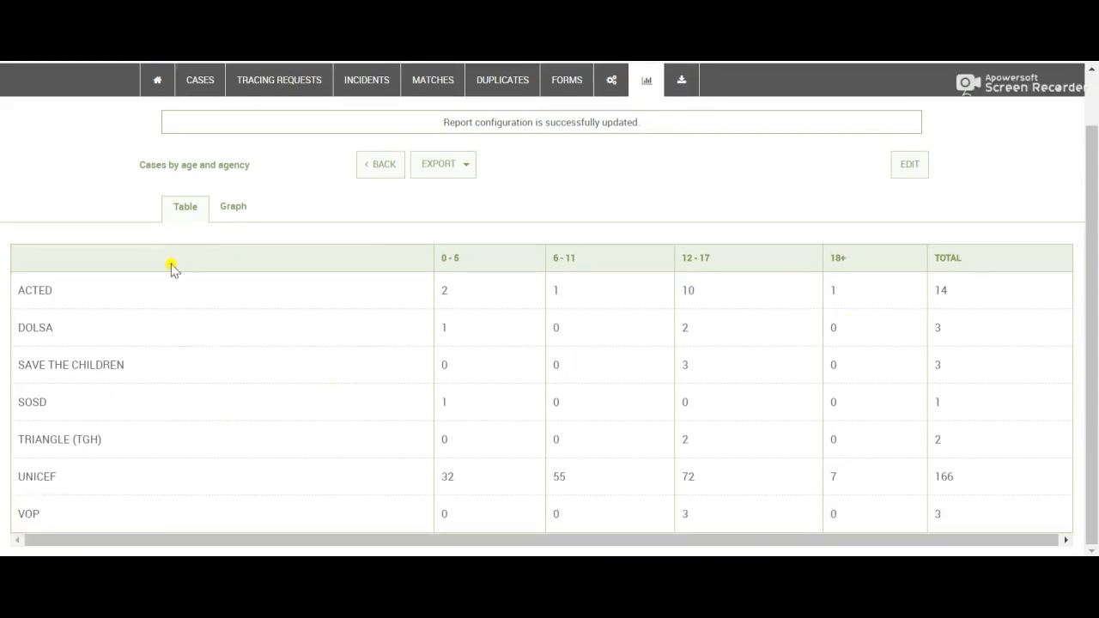
click(229, 211)
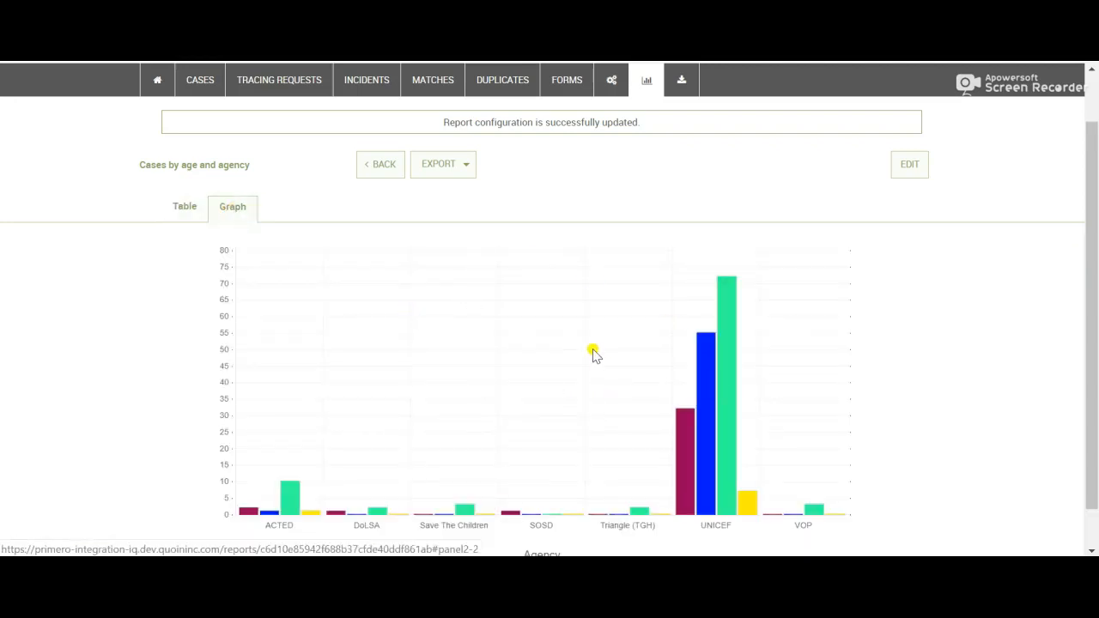
scroll(592, 348, down, 1)
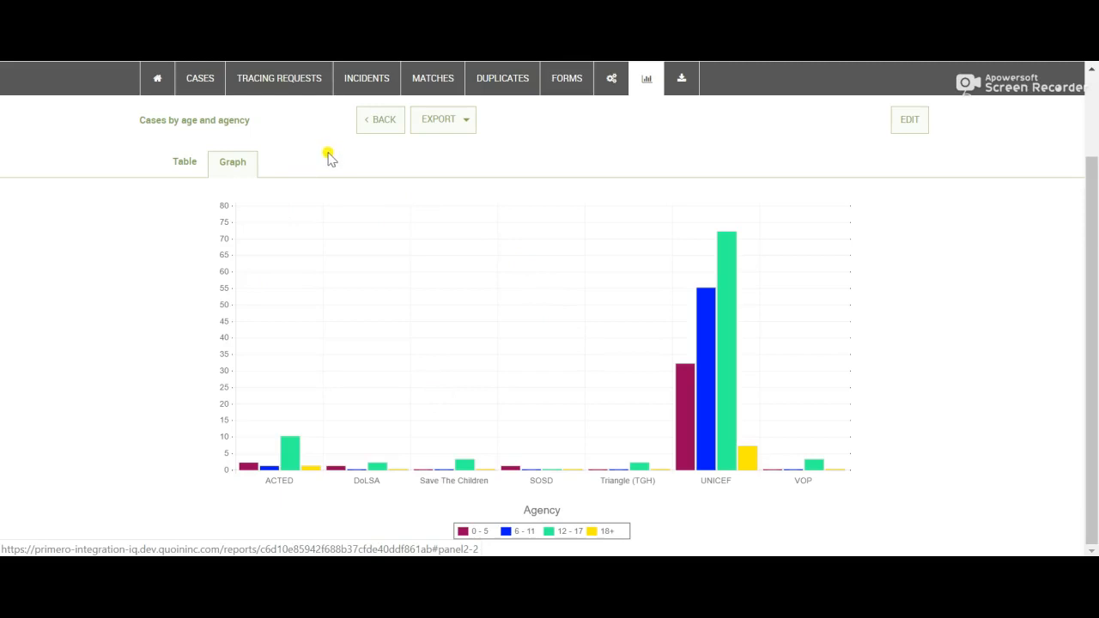
- Export the report's data as a CSV file, inspect it in Excel, and return to the report
click(464, 127)
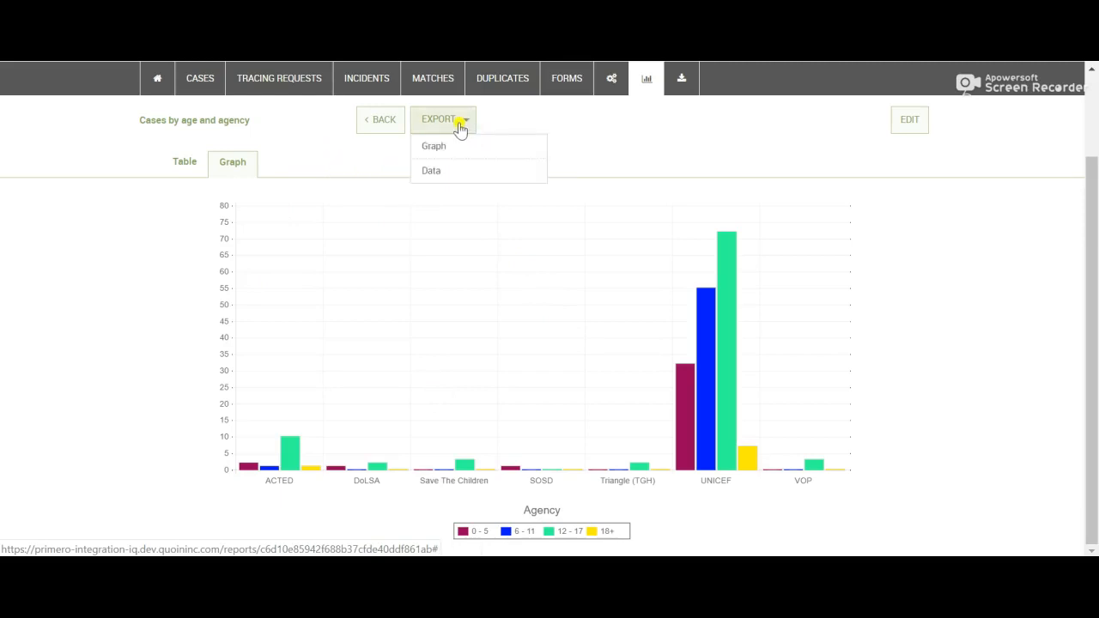
click(431, 170)
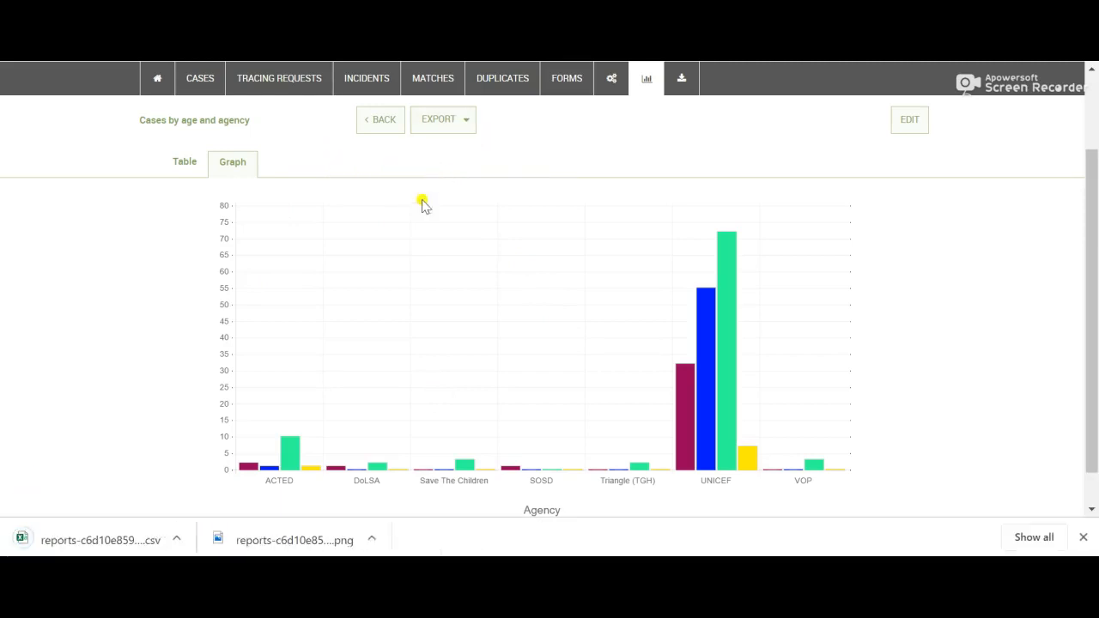
click(99, 542)
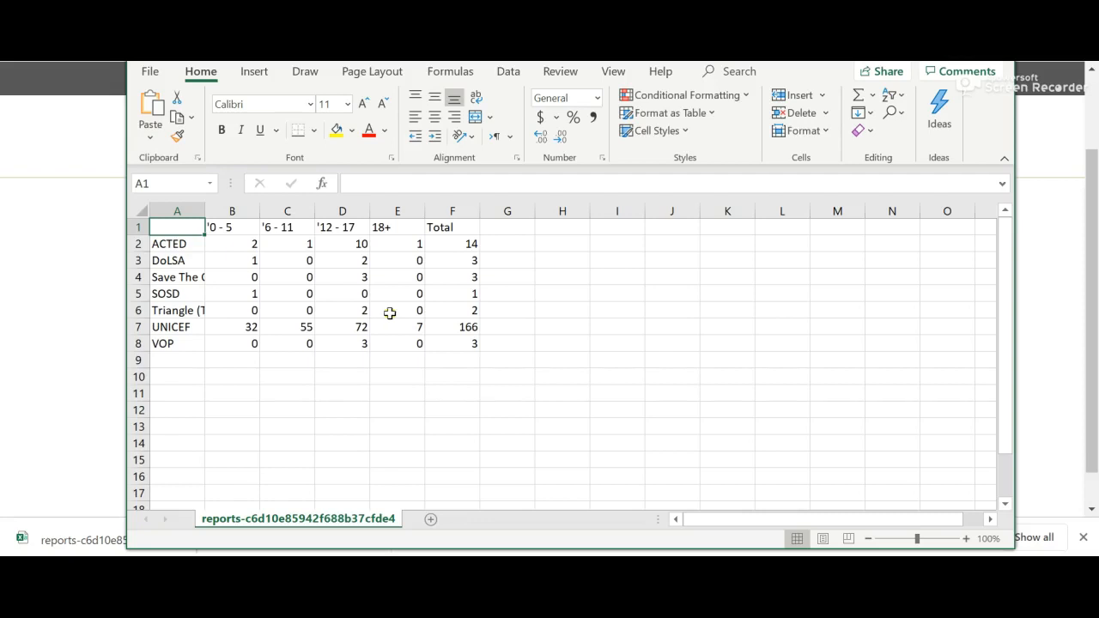
click(54, 237)
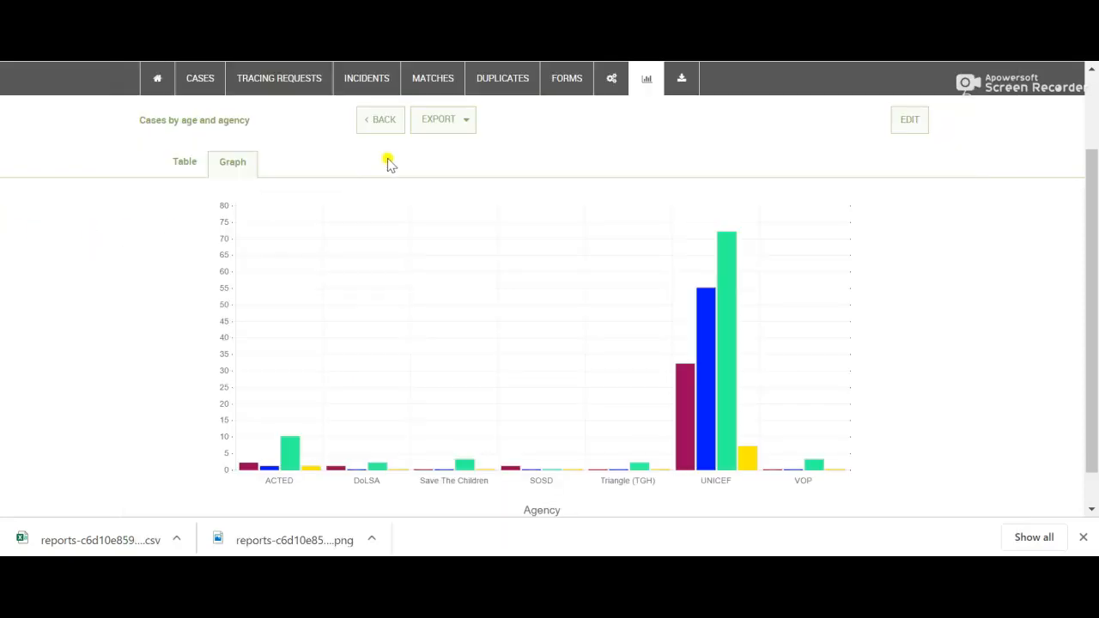
- Export the report's graph as a PNG image, view the downloaded image, and close it
click(448, 127)
click(452, 151)
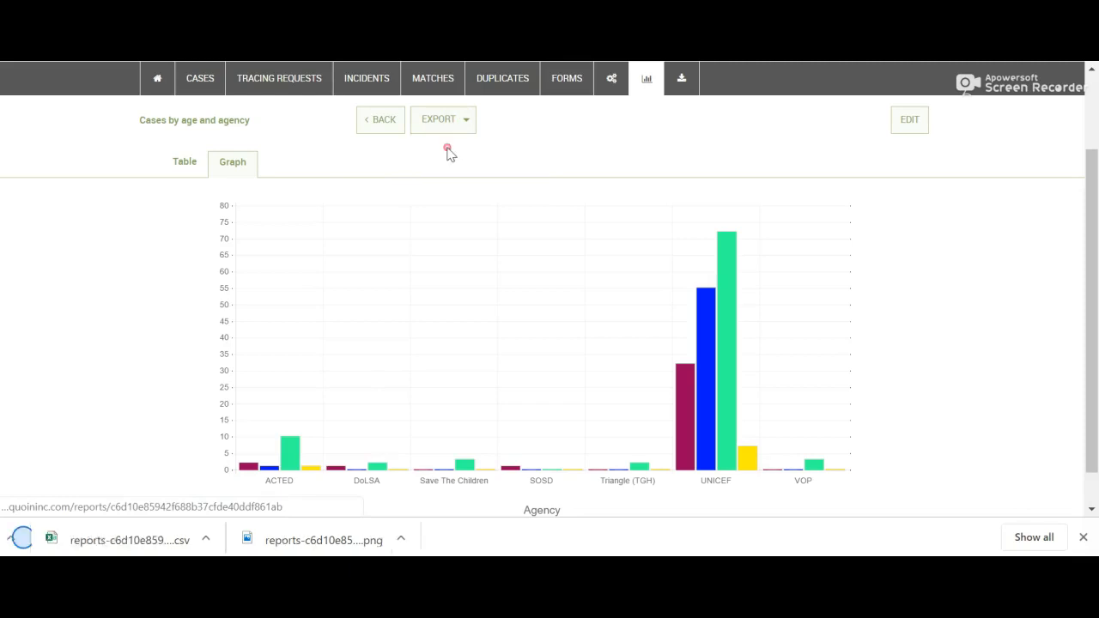
click(99, 540)
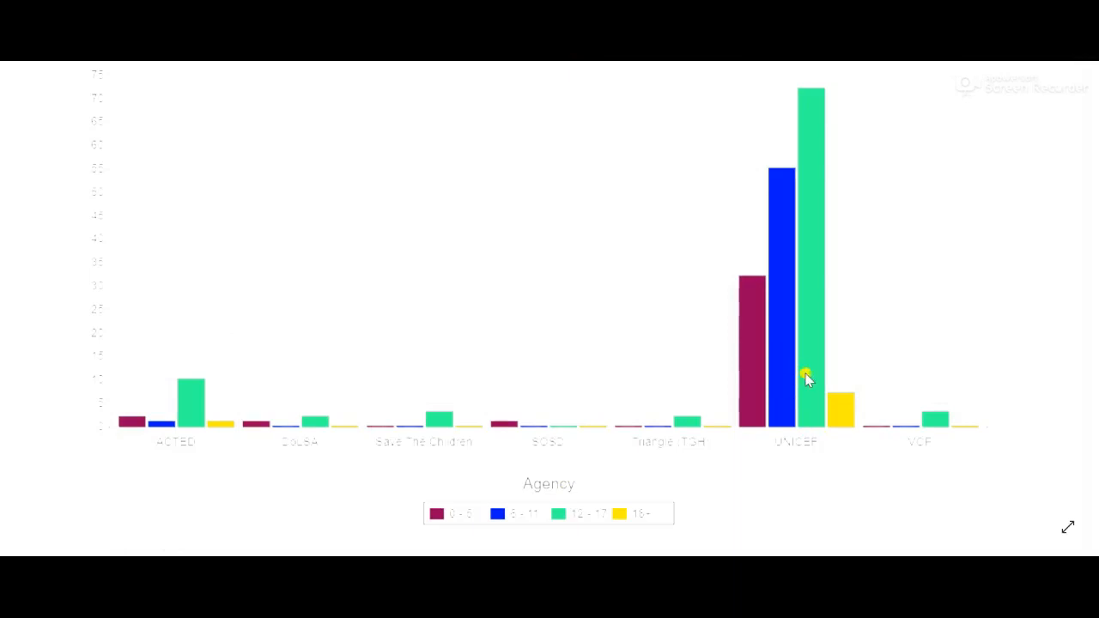
key(alt+F4)
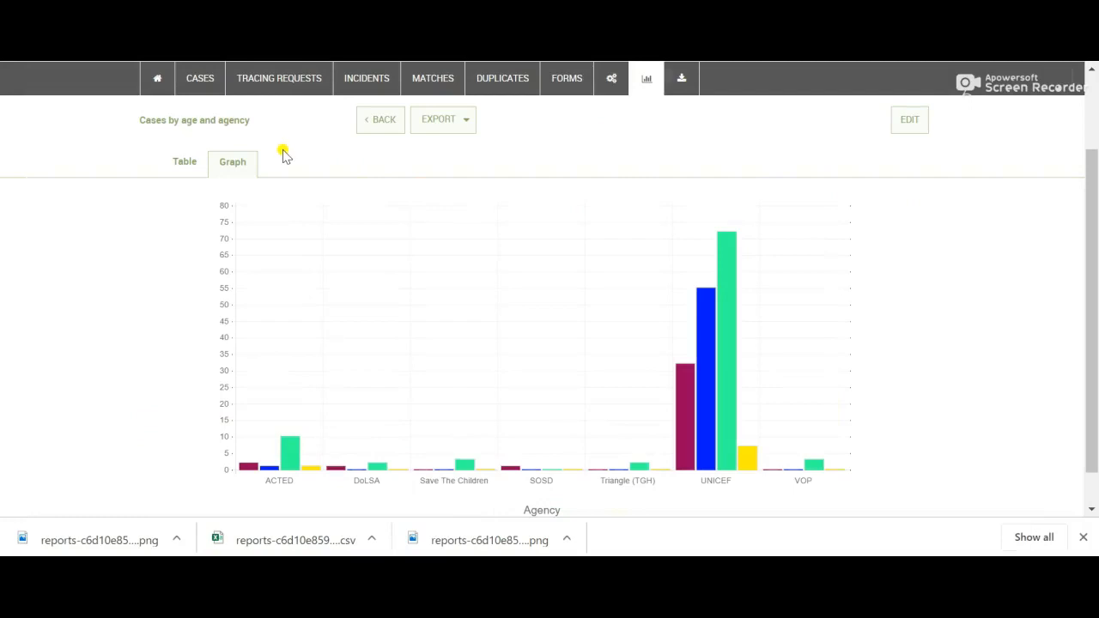
scroll(648, 176, up, 2)
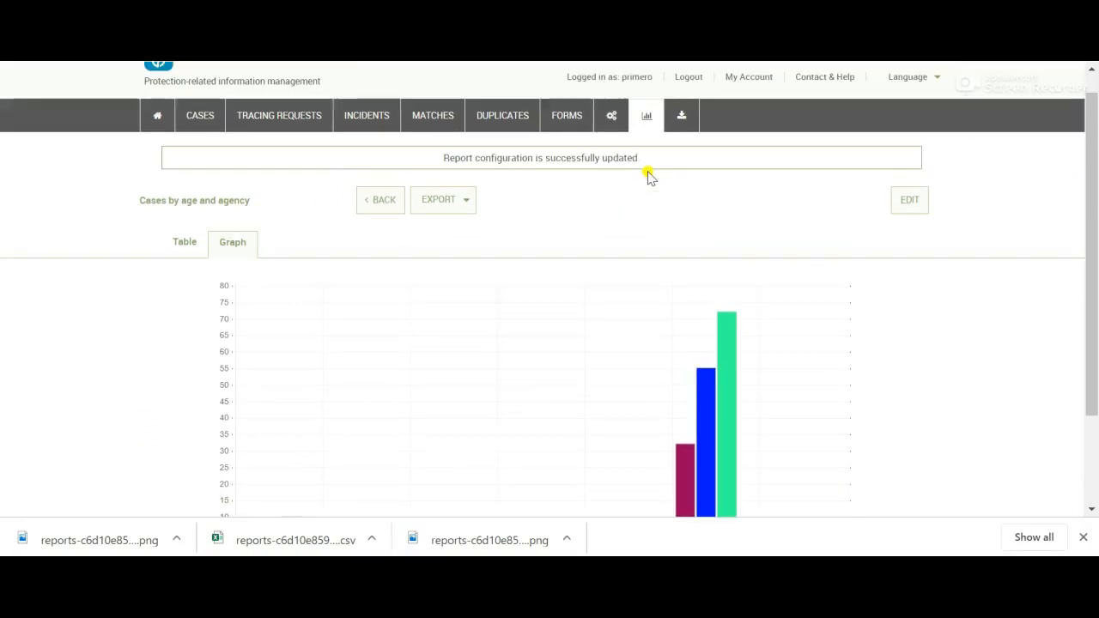
scroll(648, 176, down, 3)
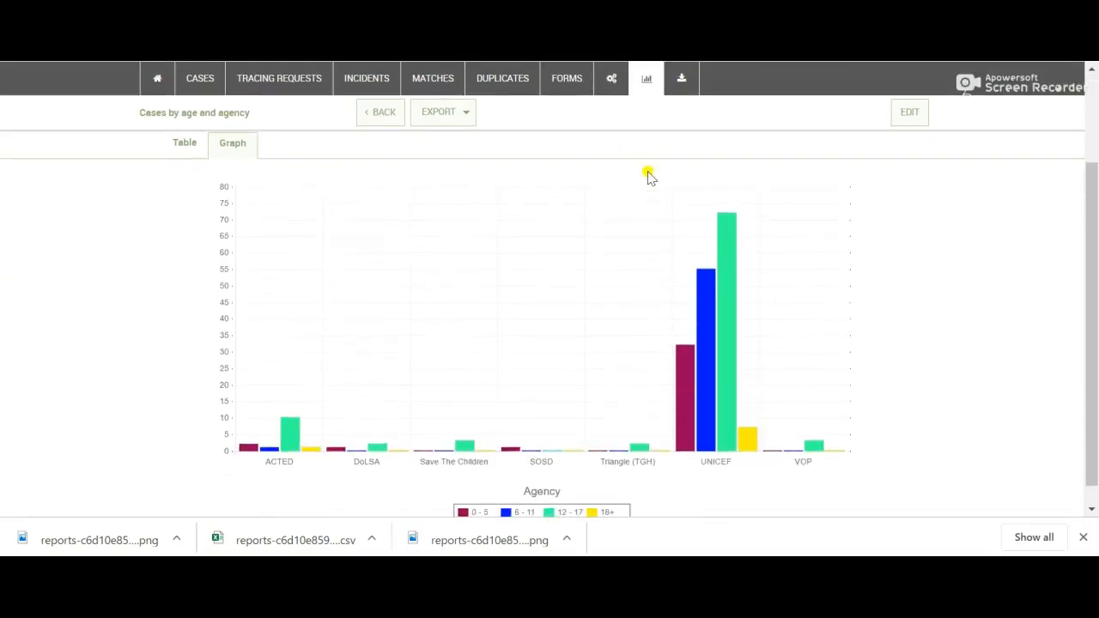
scroll(648, 176, down, 1)
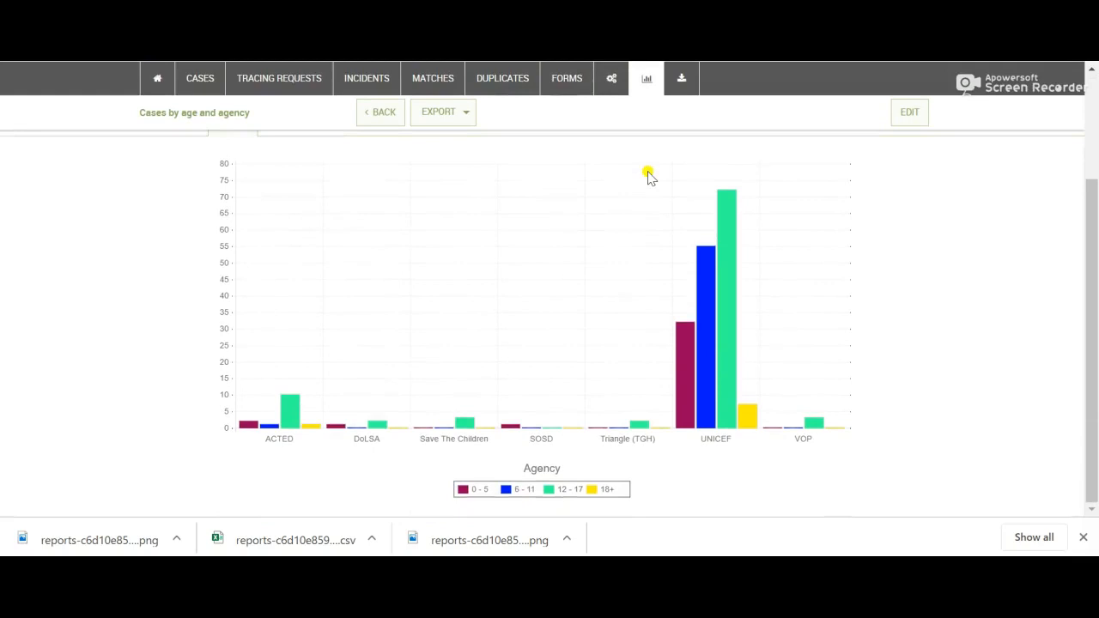
scroll(820, 246, up, 3)
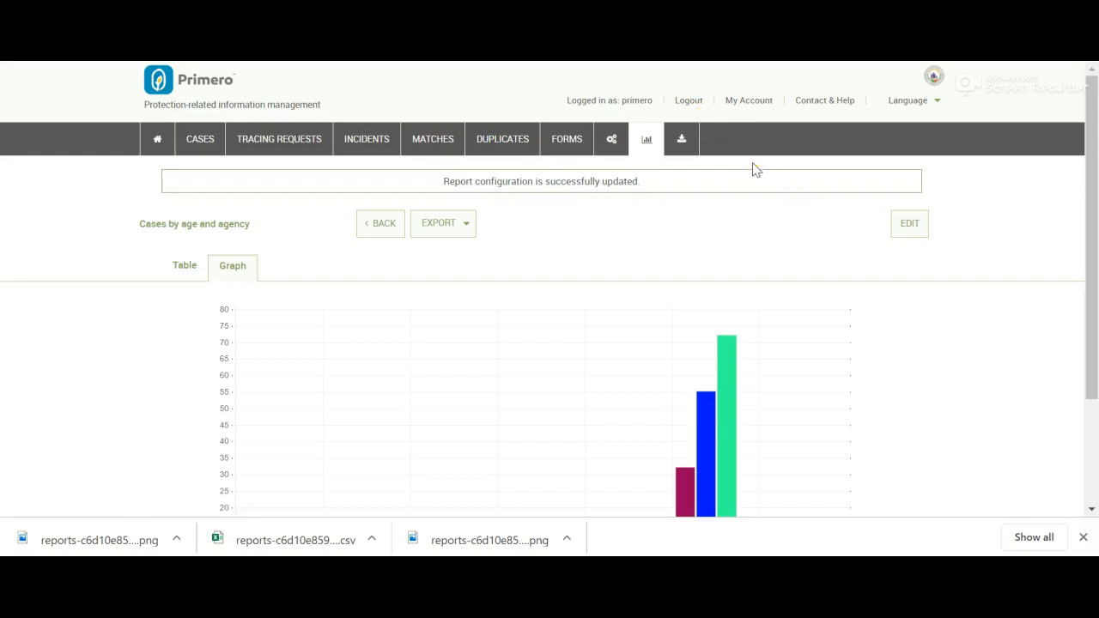
- Open the Primero reports address in a new incognito browser window
key(ctrl+shift+n)
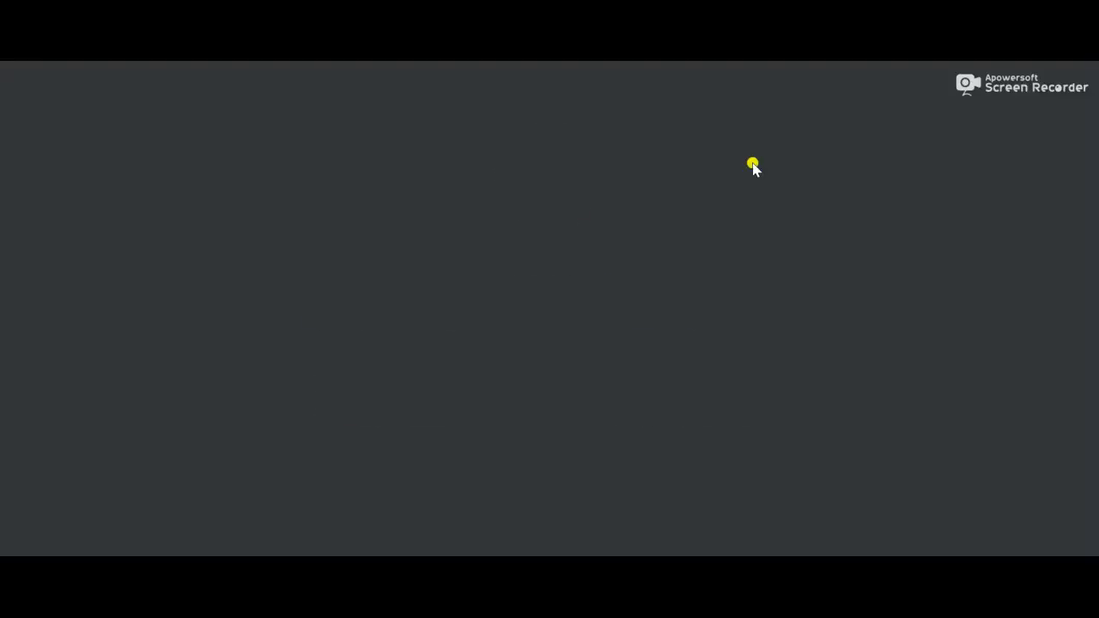
text(in)
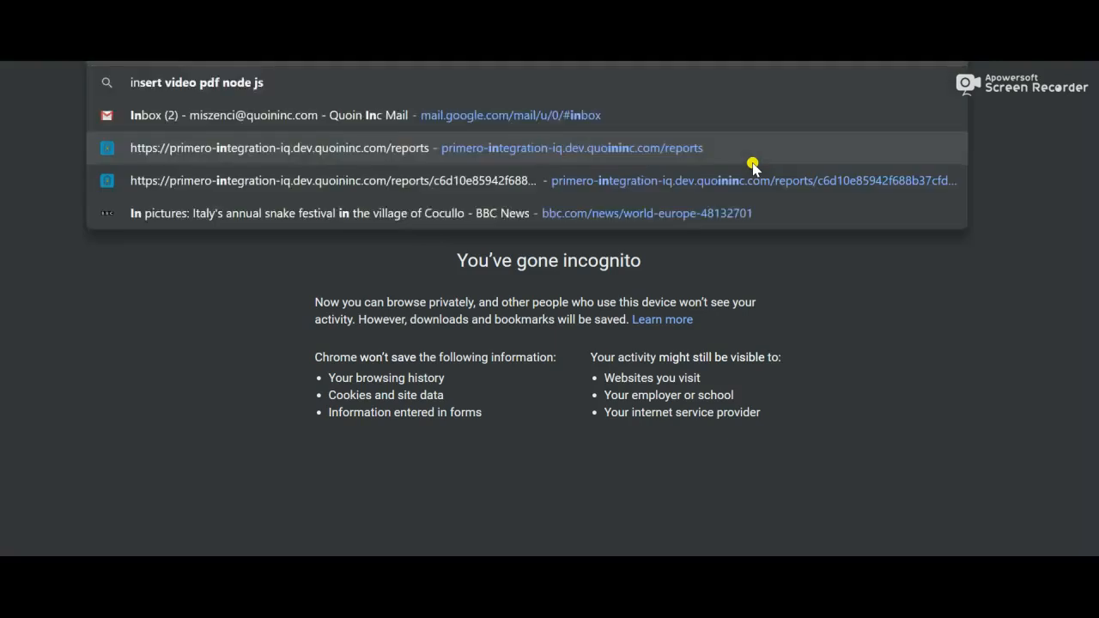
click(753, 163)
- Log in to Primero as unicef-fp, entering the account password
click(464, 247)
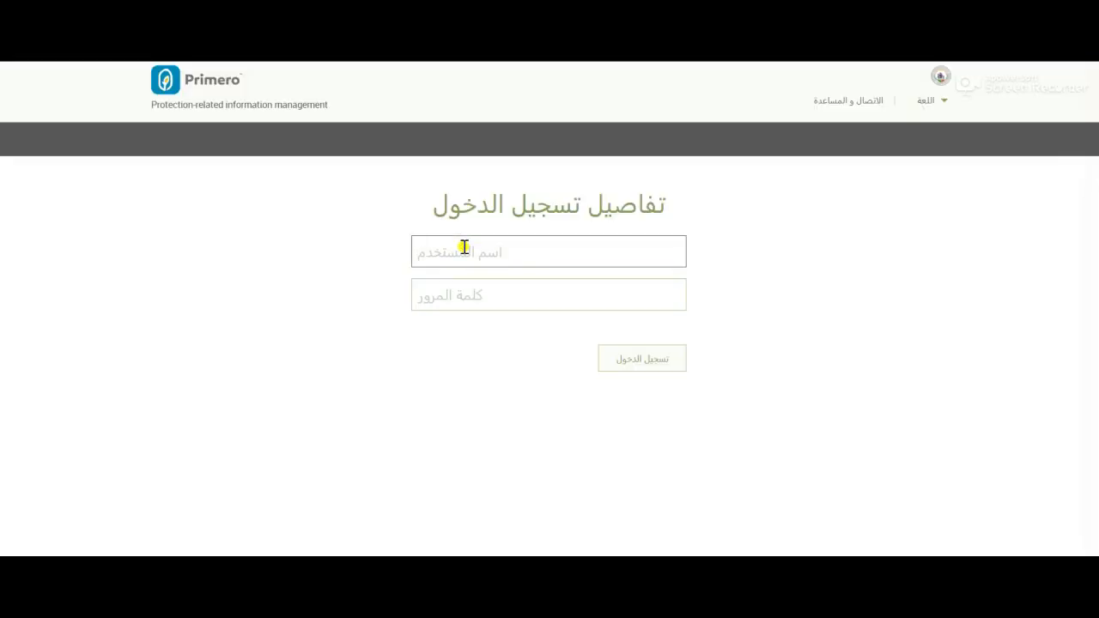
text(unicef-p)
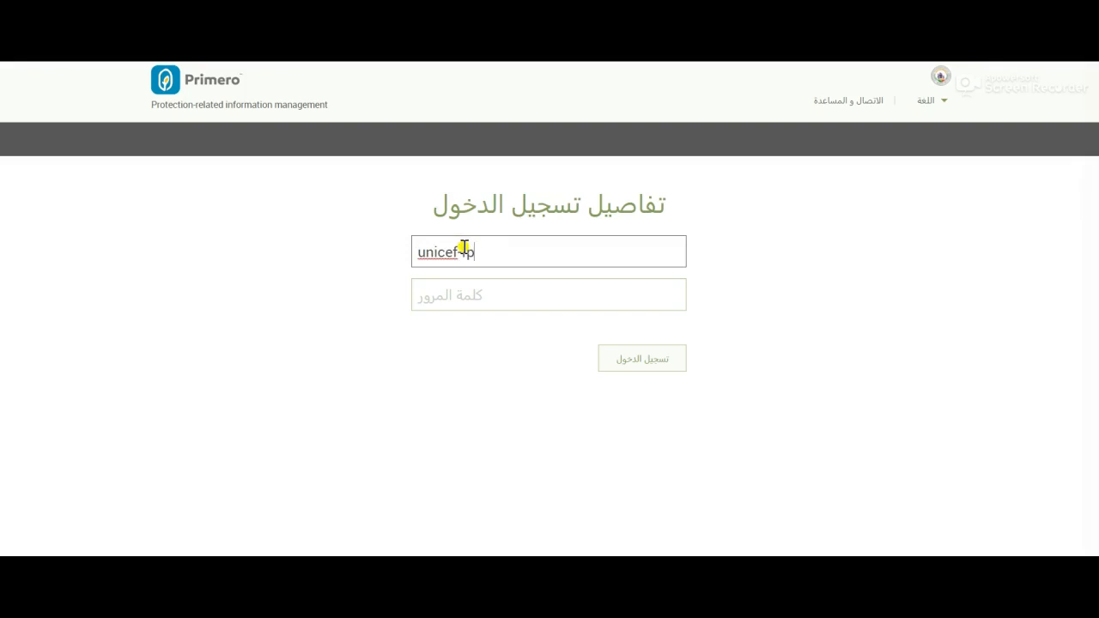
key(Tab)
text(•••••)
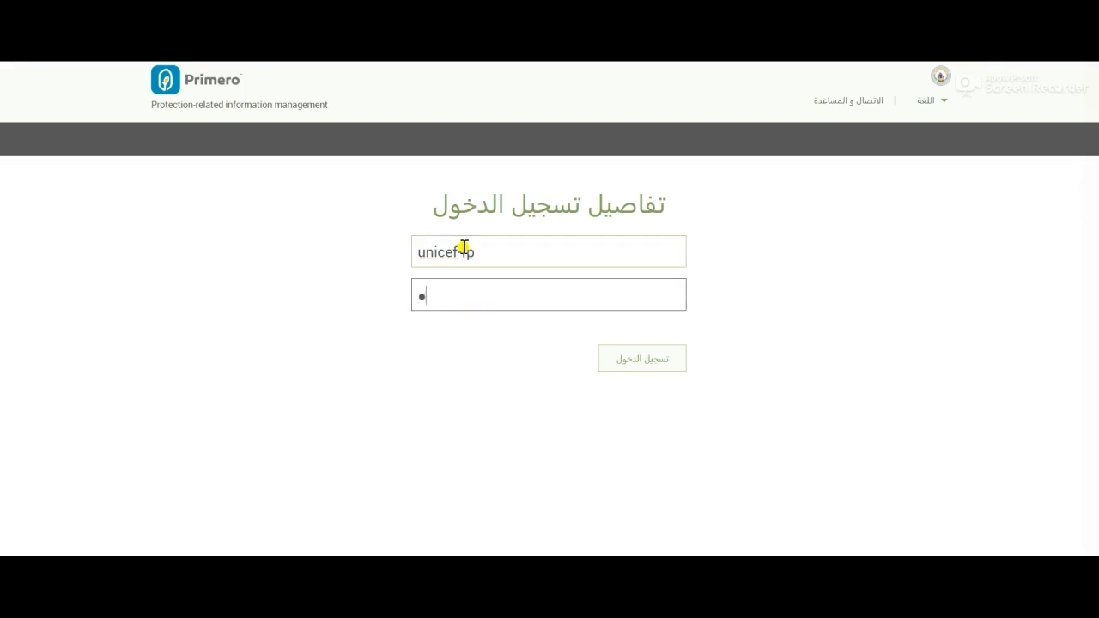
text(••)
key(BackSpace)
key(BackSpace)
key(BackSpace)
key(BackSpace)
key(BackSpace)
text(•••••••••)
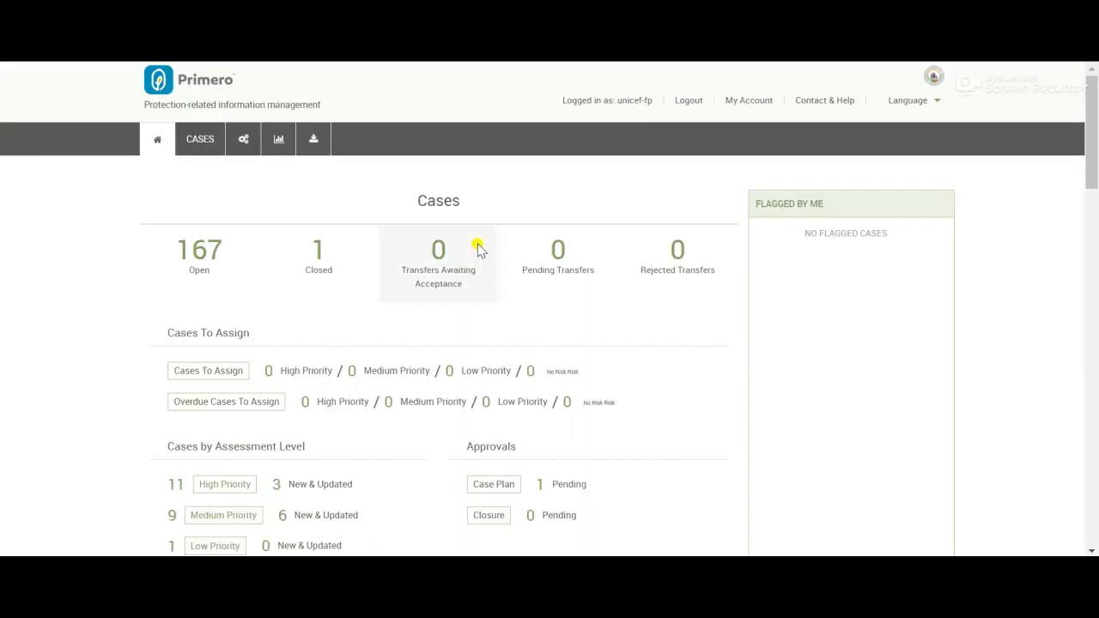
- Open the Cases by age and agency report from this account's report list and examine its Triangle (TGH) row
click(280, 143)
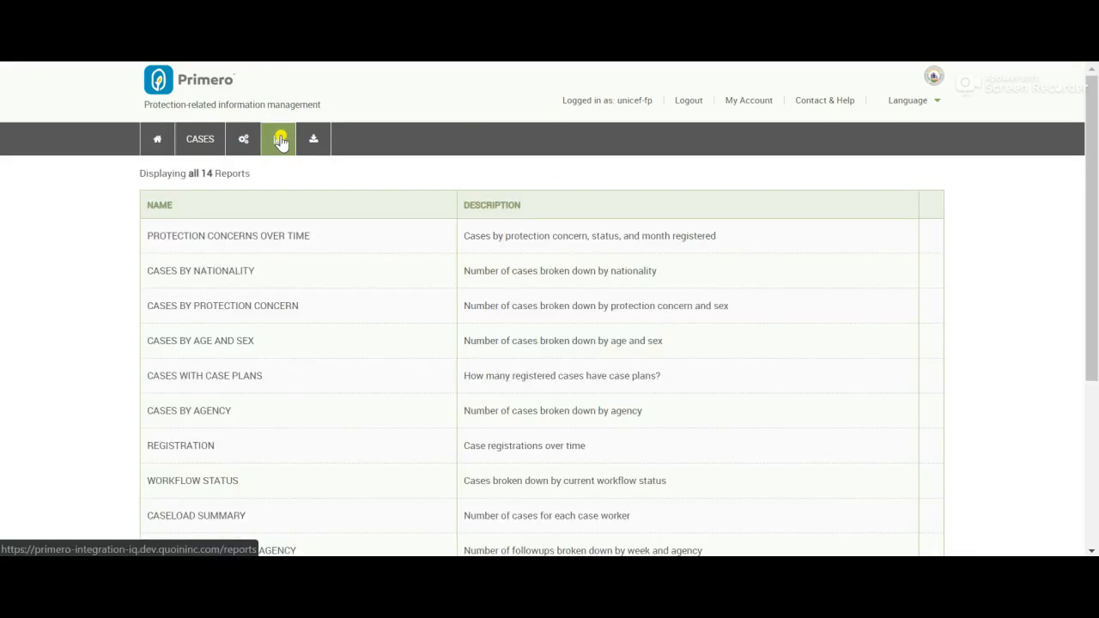
scroll(507, 258, down, 3)
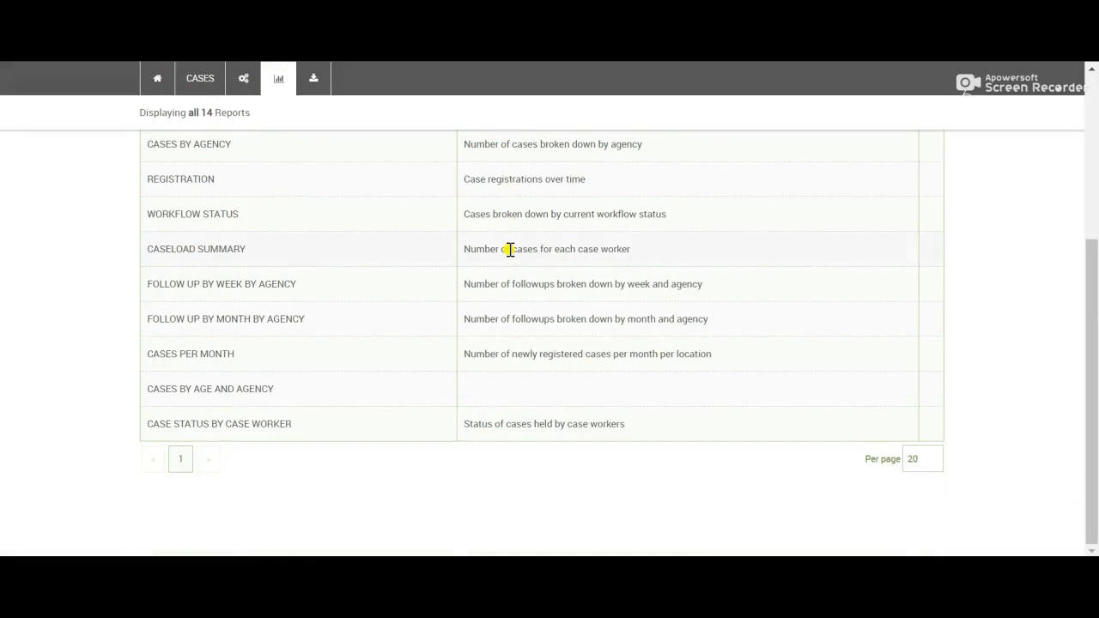
click(243, 393)
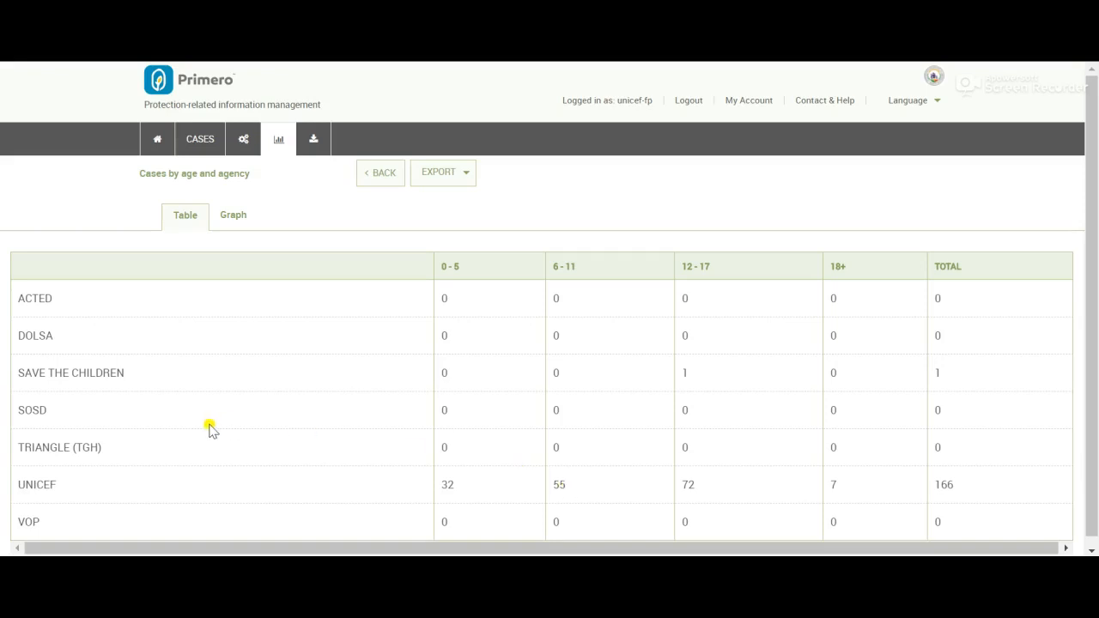
drag(15, 451, 246, 461)
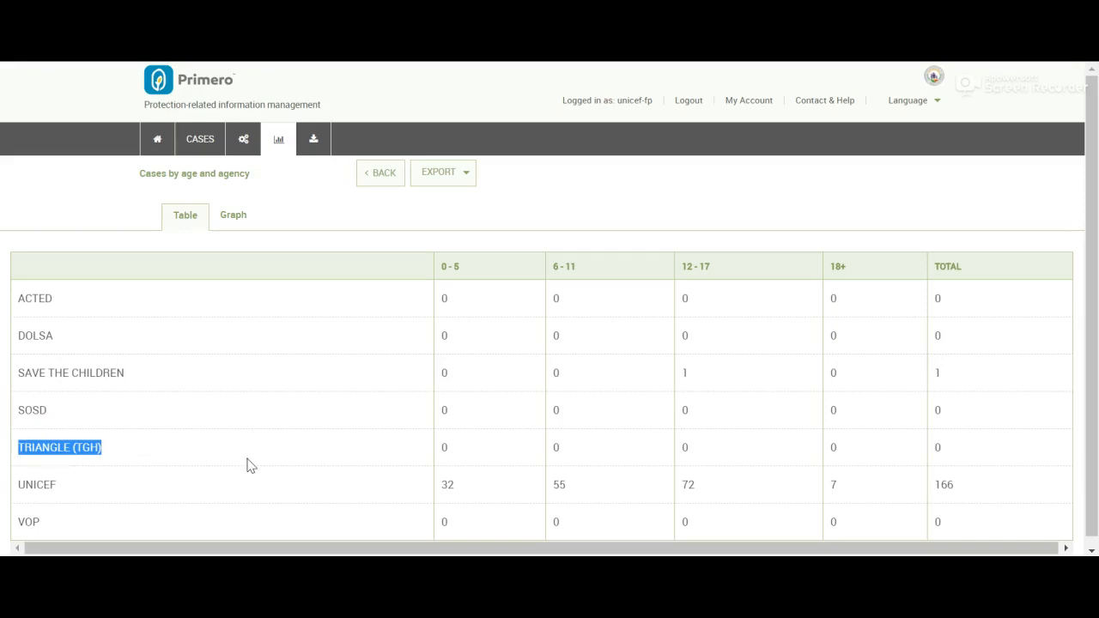
double_click(466, 458)
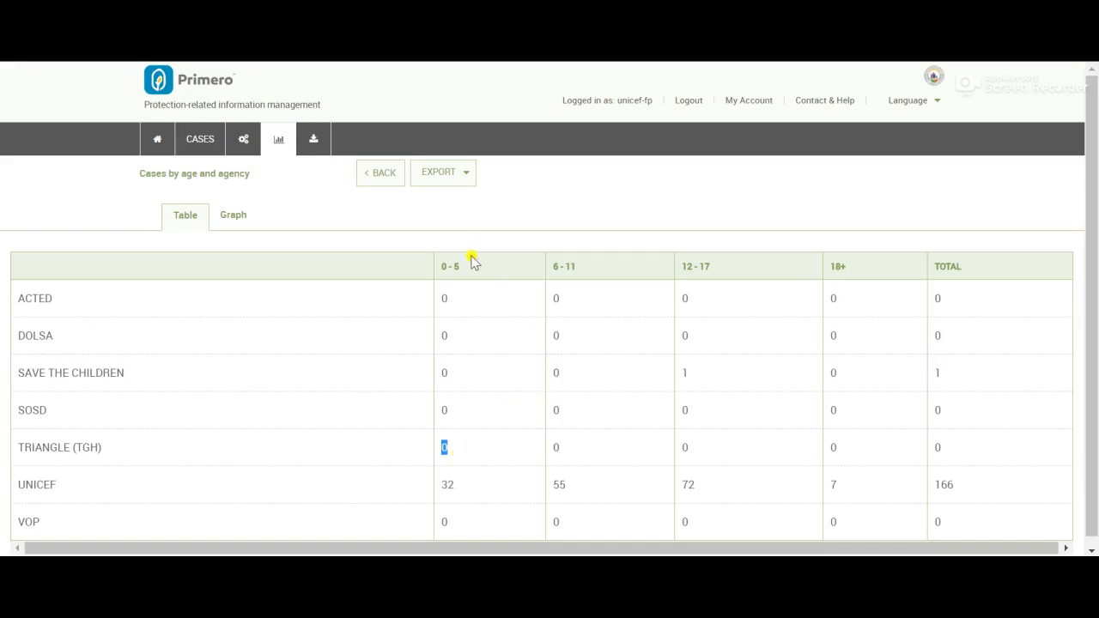
triple_click(633, 100)
- Switch back to the primero account's window, set the Cases by age and agency report to not display empty rows, and save it
key(alt+Tab)
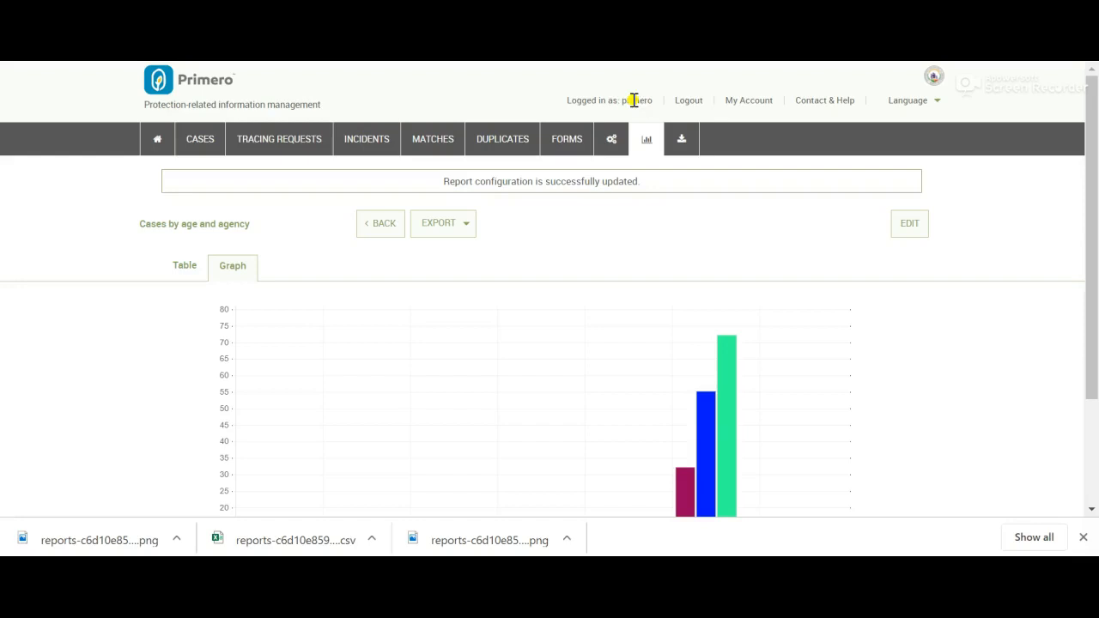
click(908, 225)
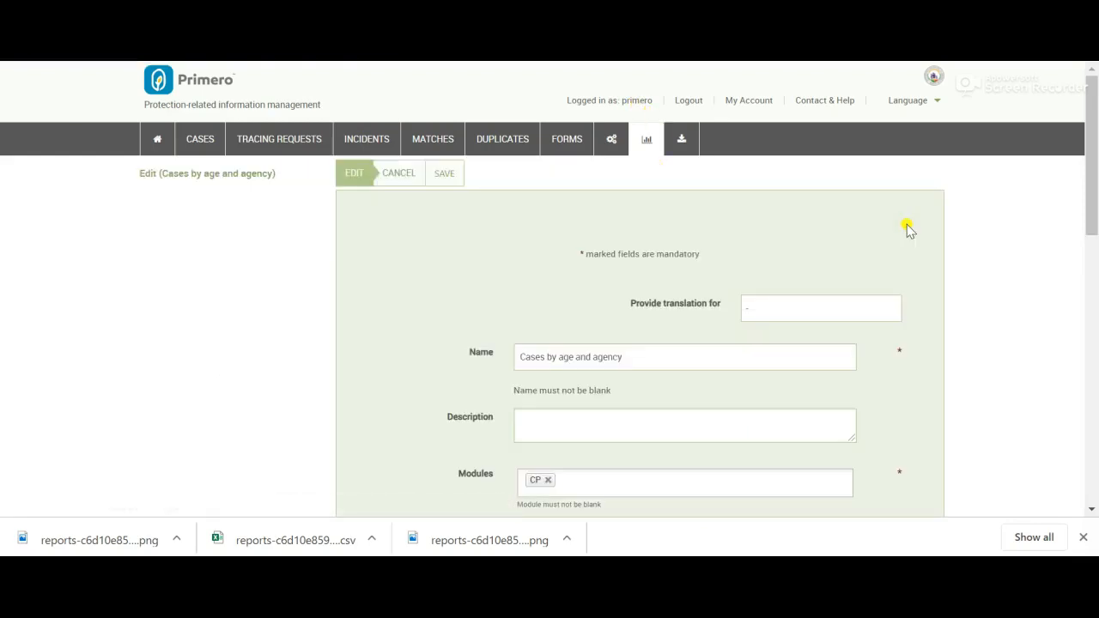
scroll(884, 316, down, 5)
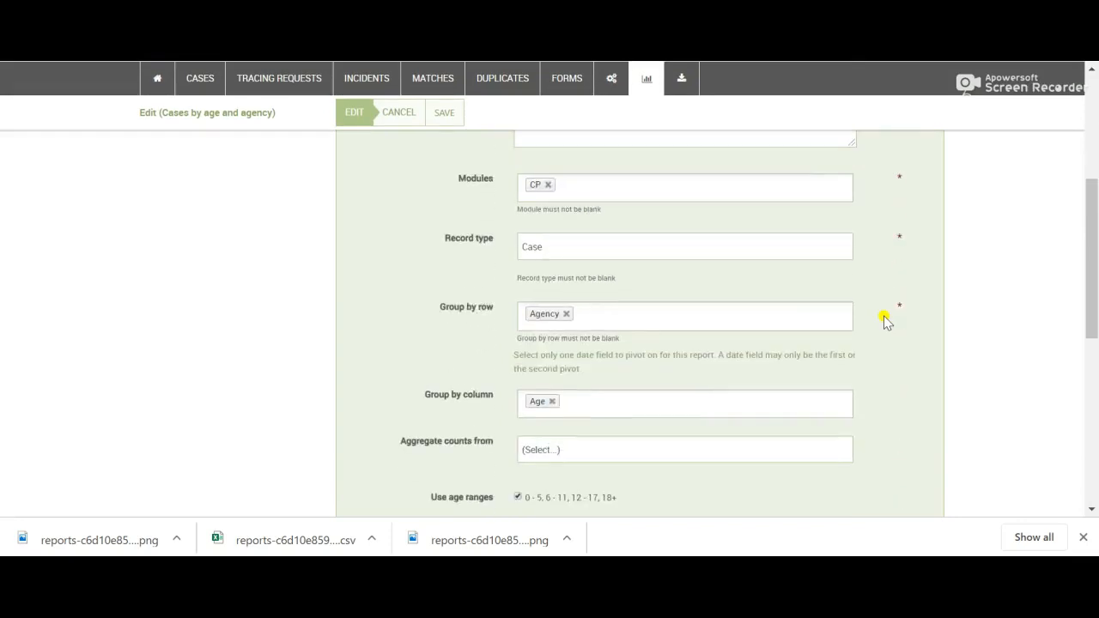
scroll(887, 321, down, 4)
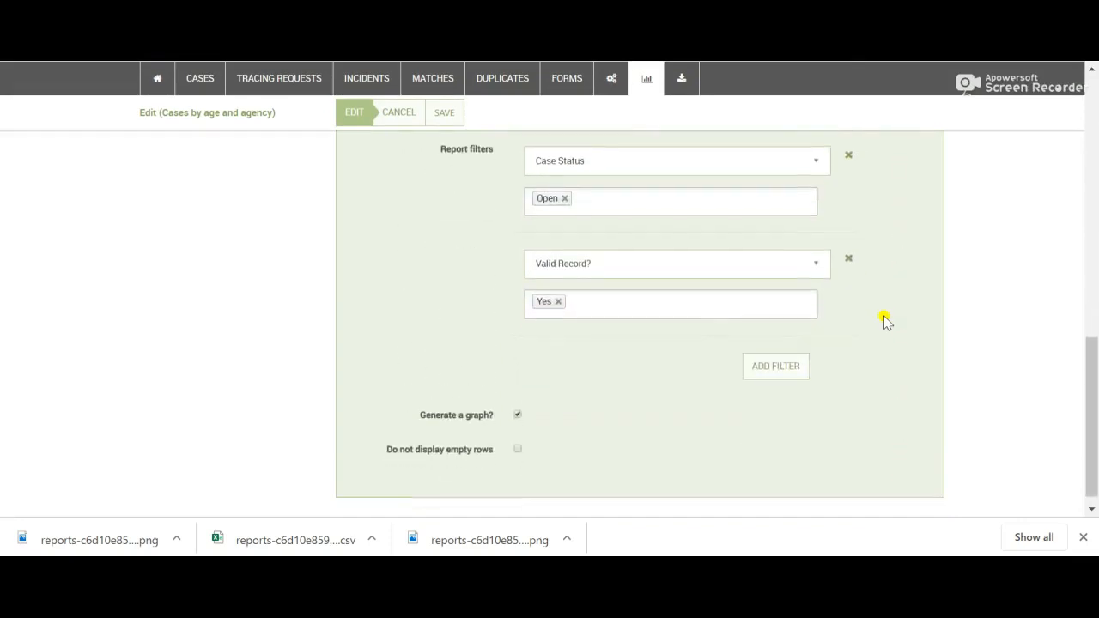
click(517, 435)
click(447, 113)
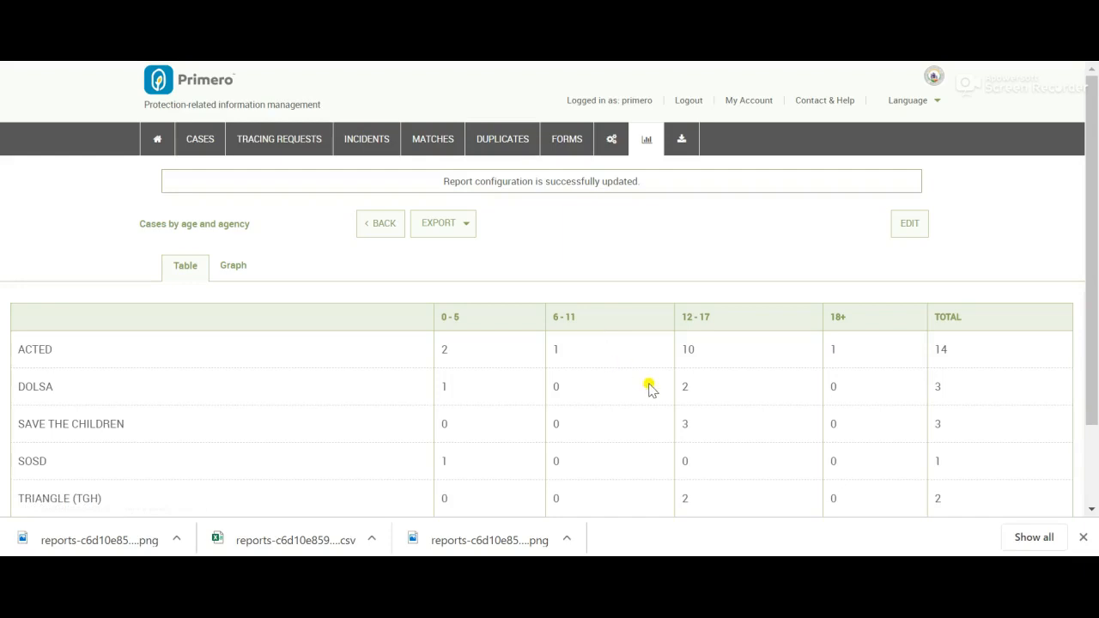
- Switch to the unicef-fp account's window, reload the Cases by age and agency report, and examine its agency totals
key(alt+Tab)
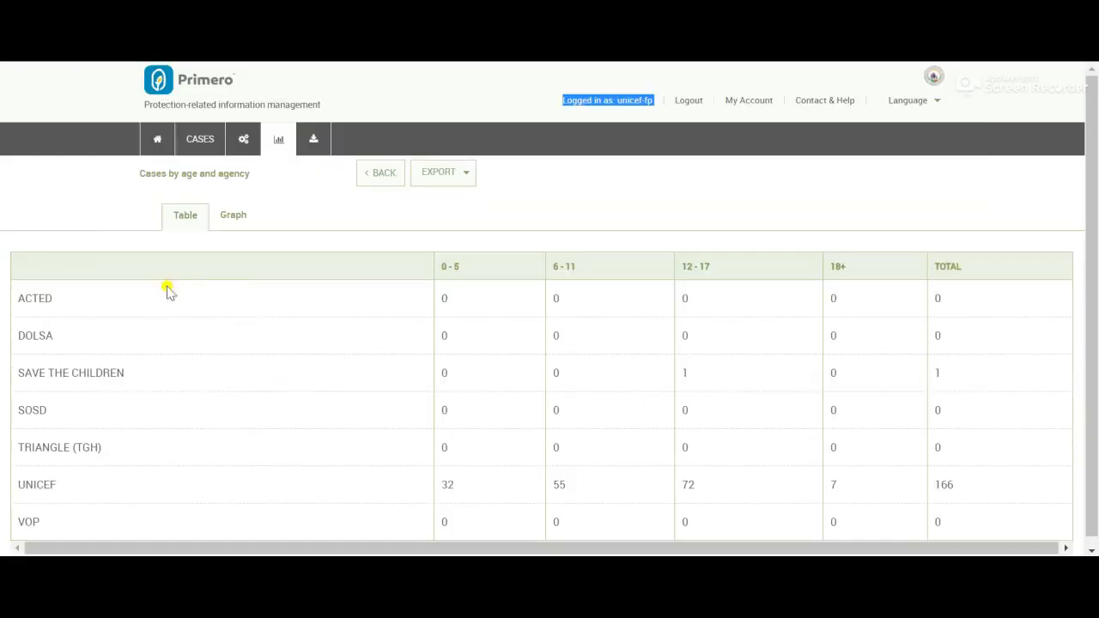
key(F5)
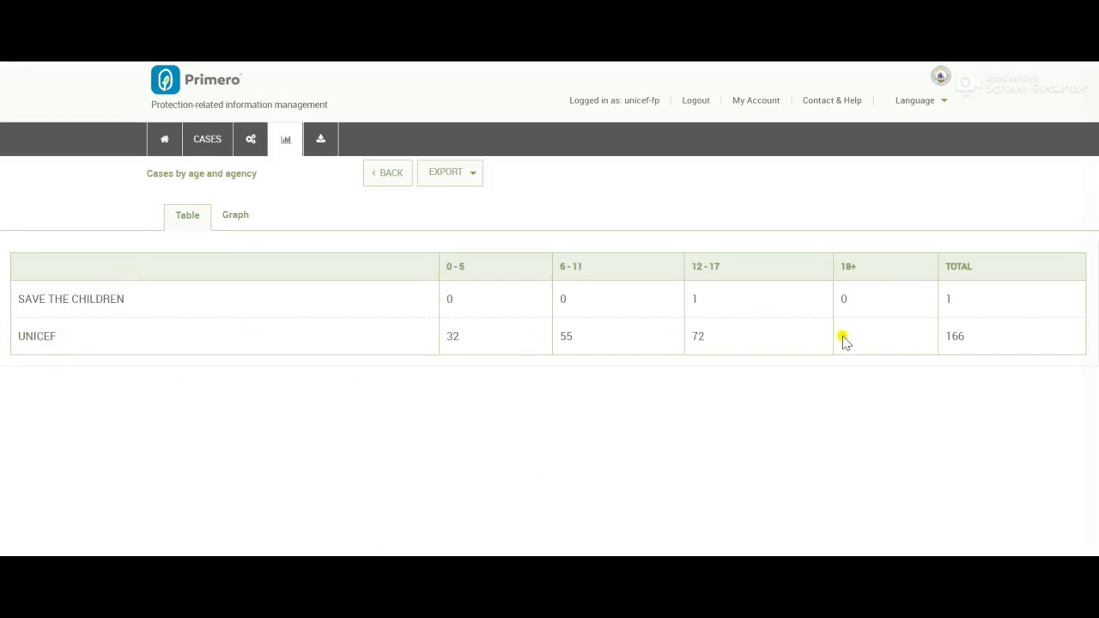
double_click(958, 336)
click(958, 307)
double_click(948, 300)
triple_click(639, 102)
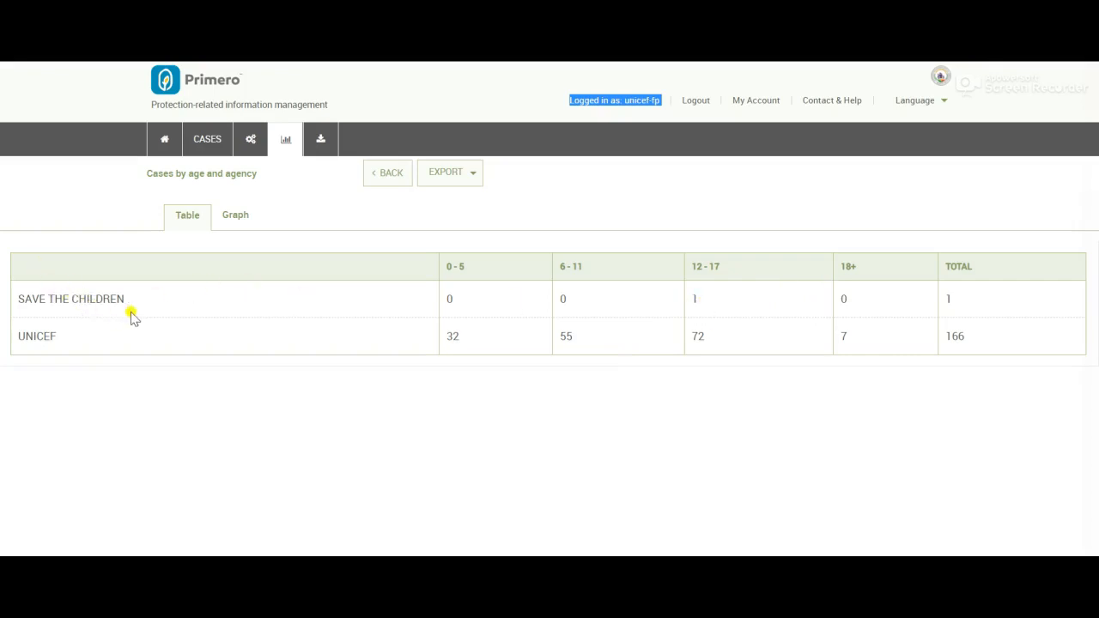
- Switch back to the primero account's window, edit the Cases by age and agency report, and add Risk Level to Group by column
key(alt+Tab)
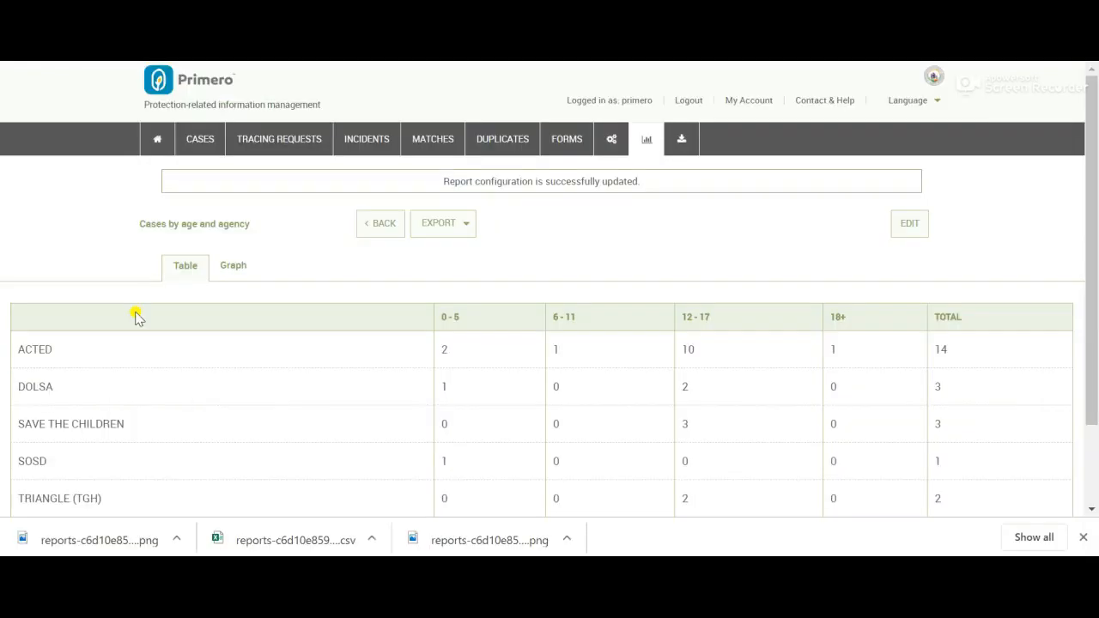
scroll(551, 312, down, 1)
scroll(550, 311, down, 1)
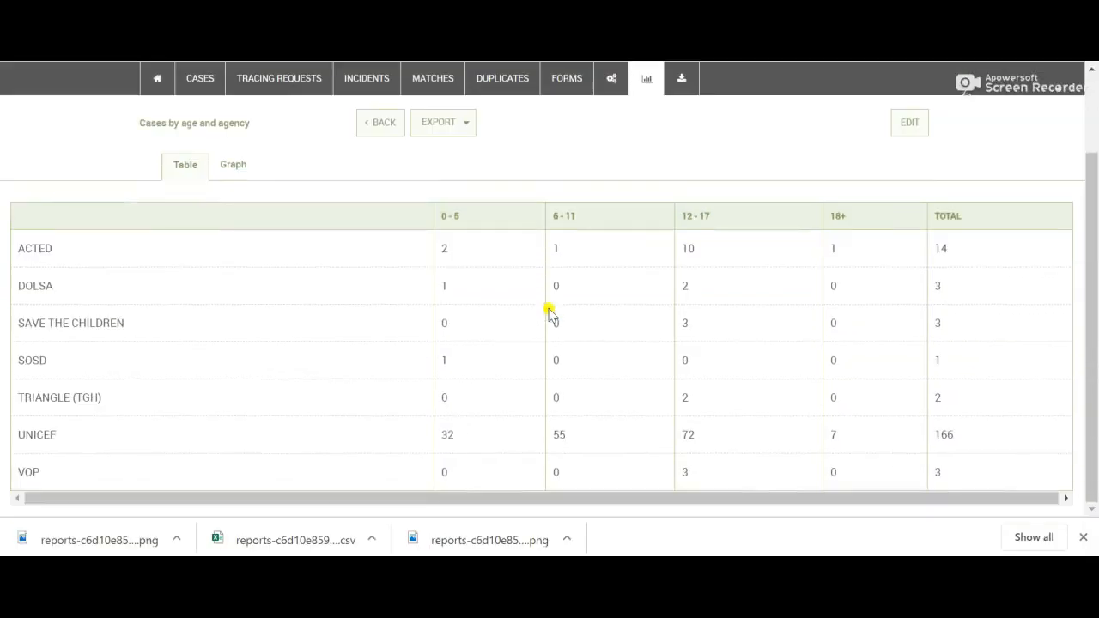
scroll(550, 309, up, 2)
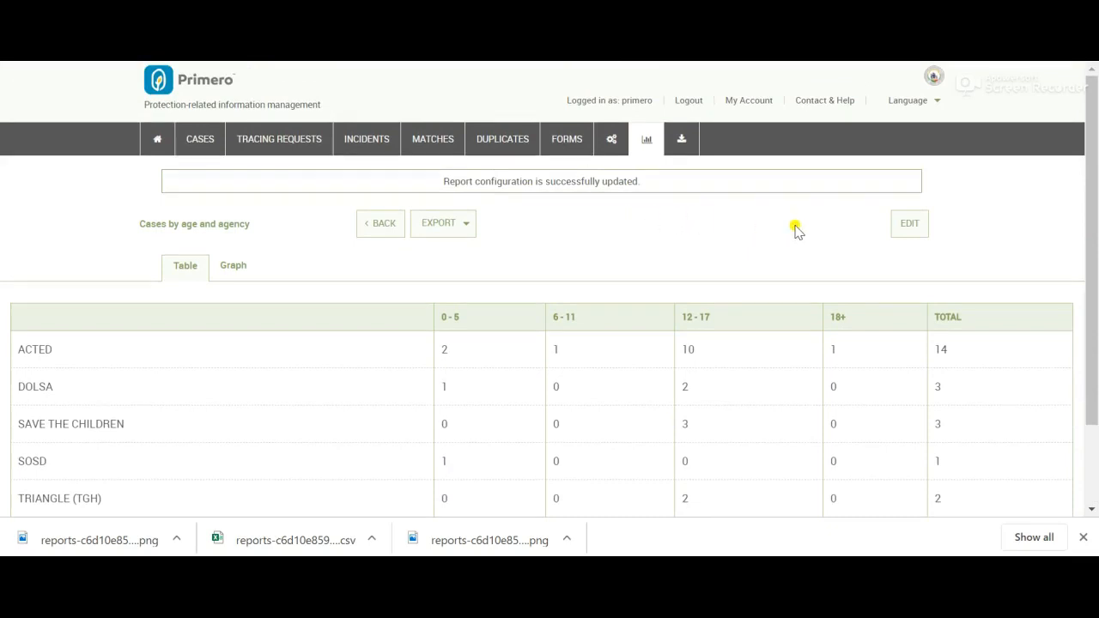
click(904, 234)
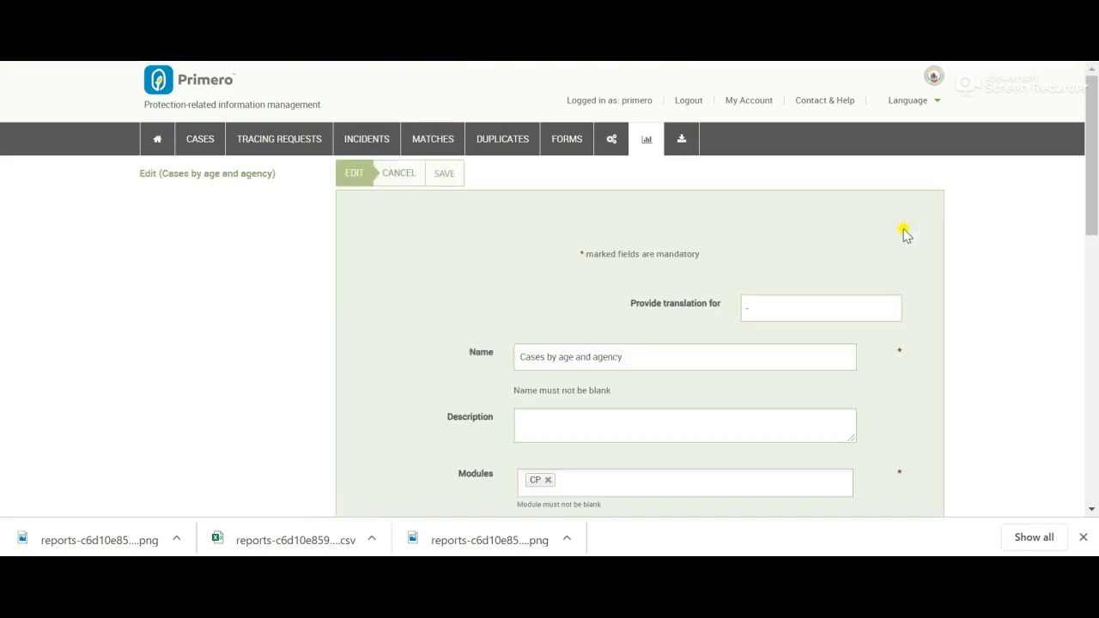
scroll(906, 235, down, 1)
scroll(905, 234, down, 3)
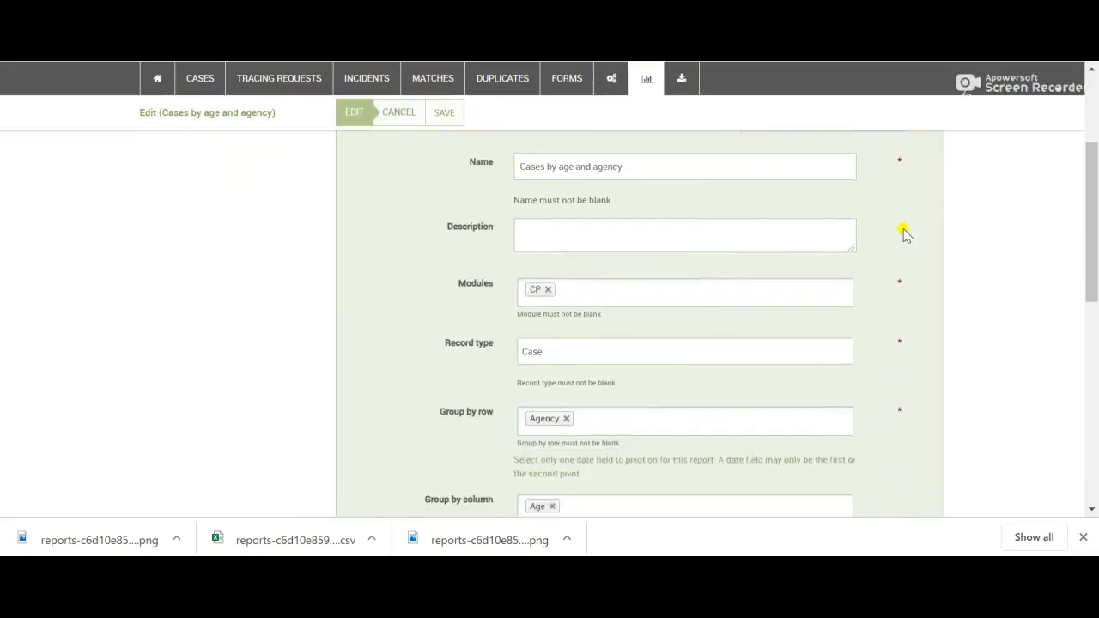
scroll(904, 235, down, 1)
scroll(905, 234, up, 1)
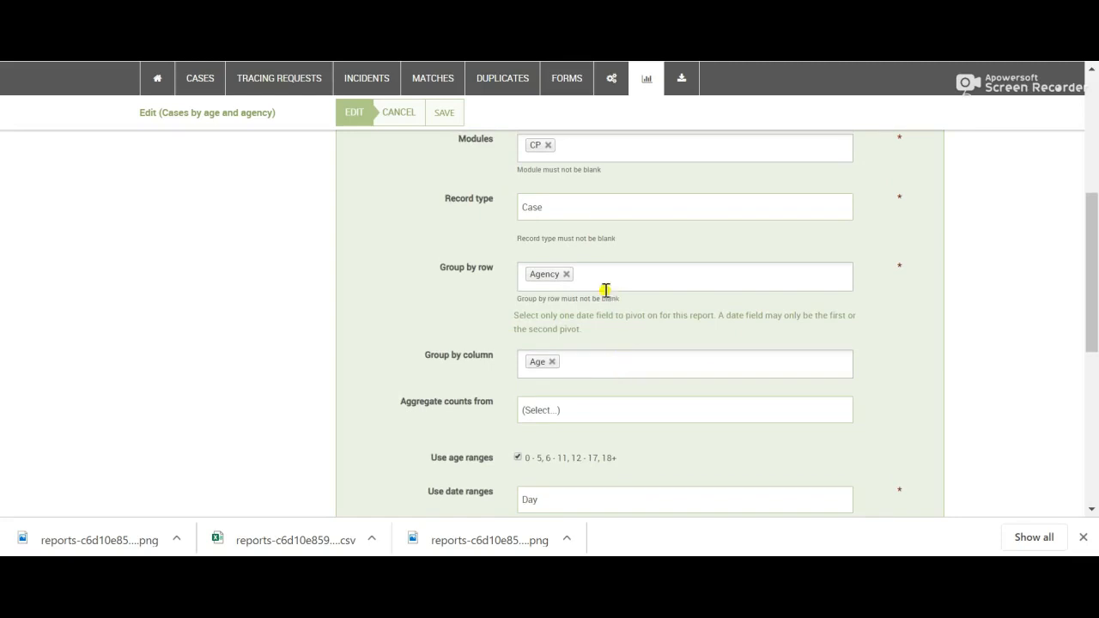
click(609, 368)
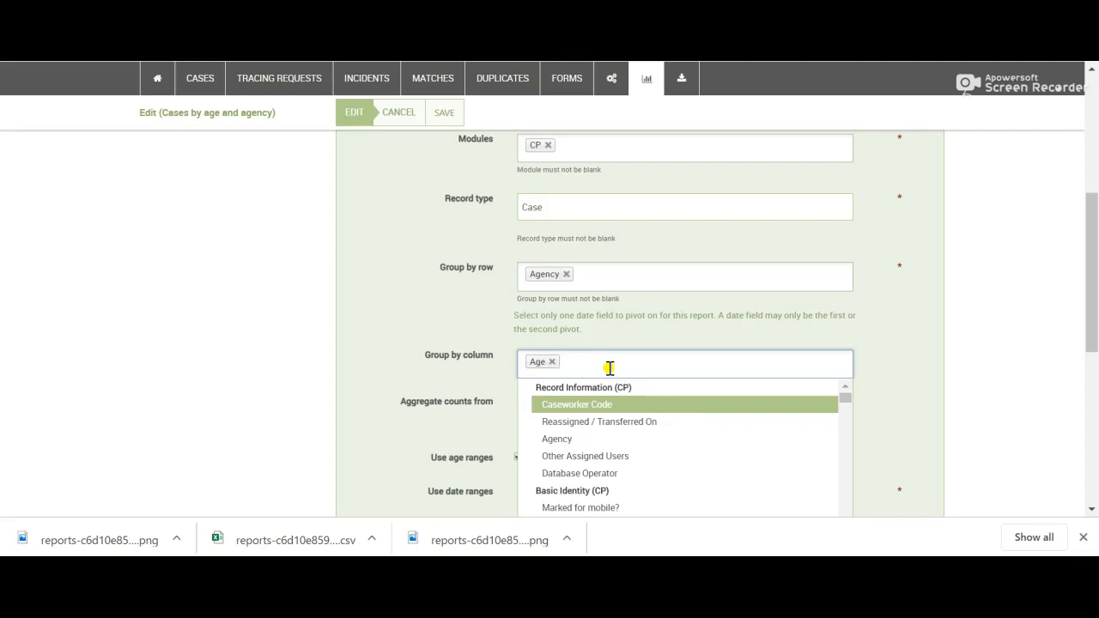
text(risk)
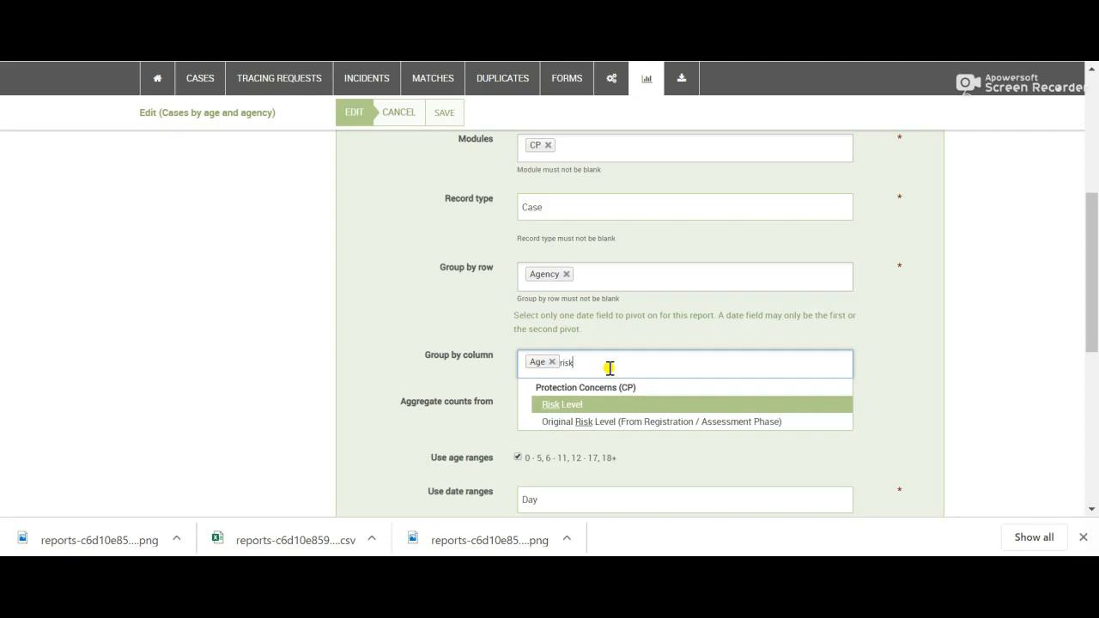
key(Return)
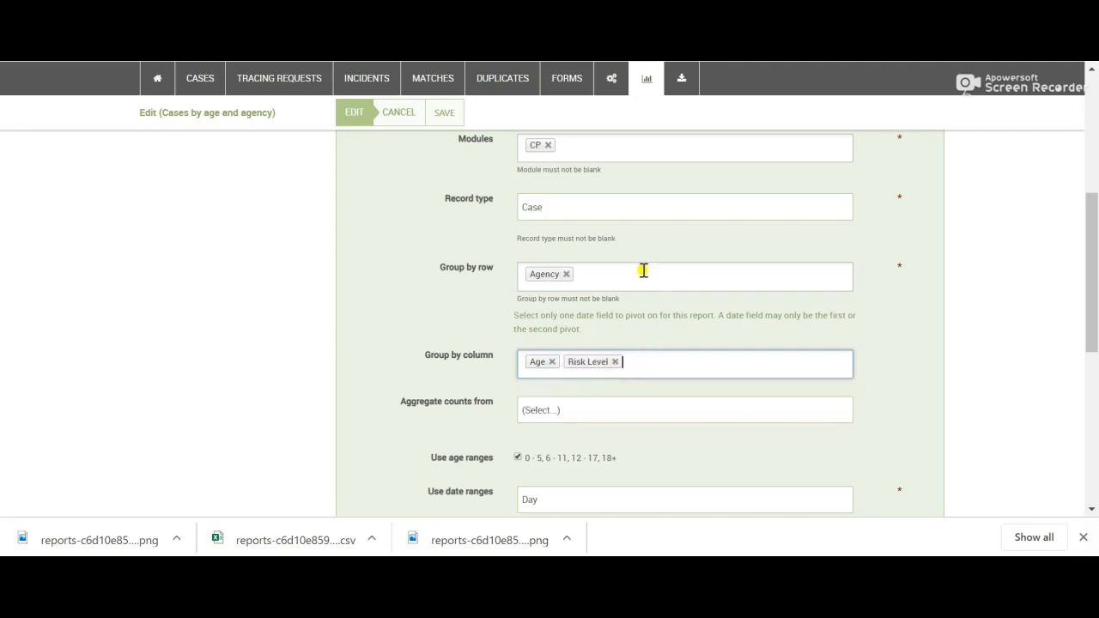
- Add Size of Family to the report's Group by row and save the report
click(609, 269)
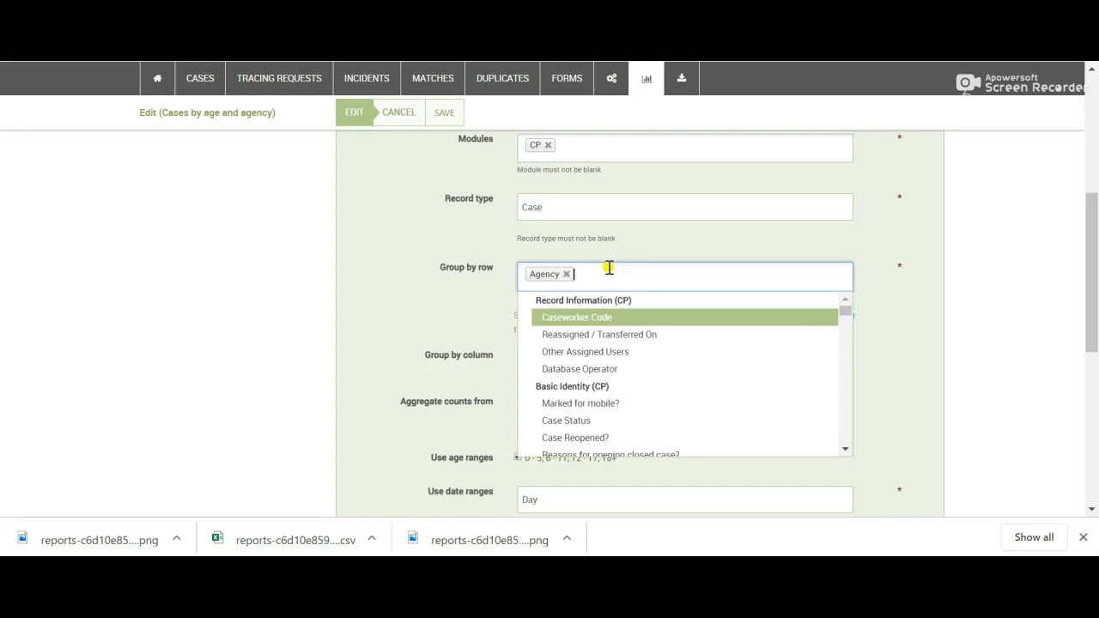
text(size)
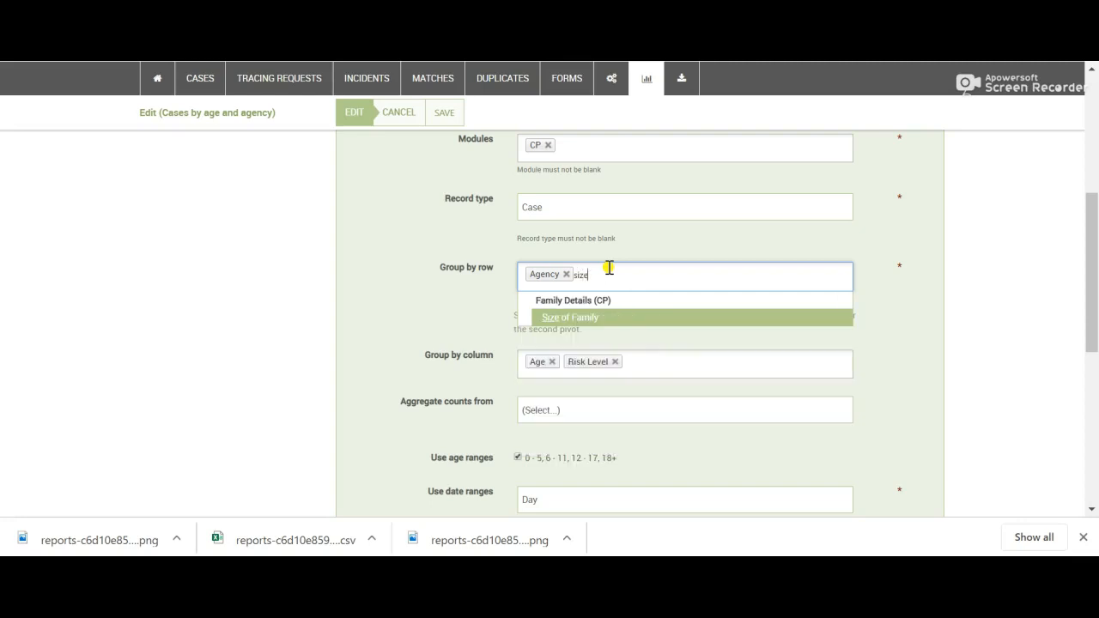
key(Return)
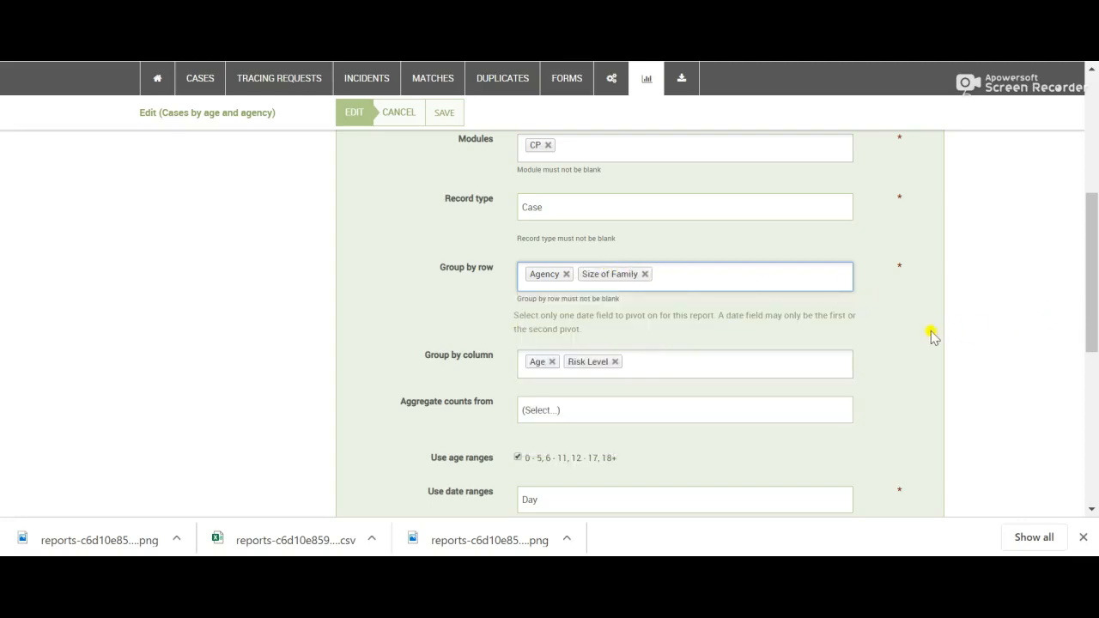
scroll(933, 337, down, 2)
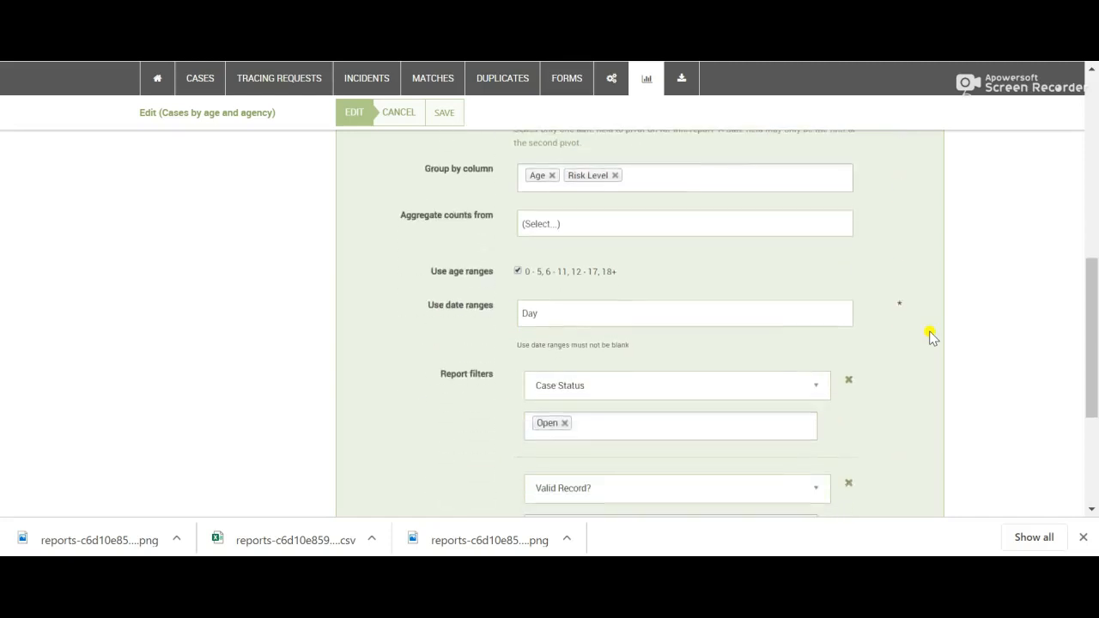
scroll(933, 337, up, 3)
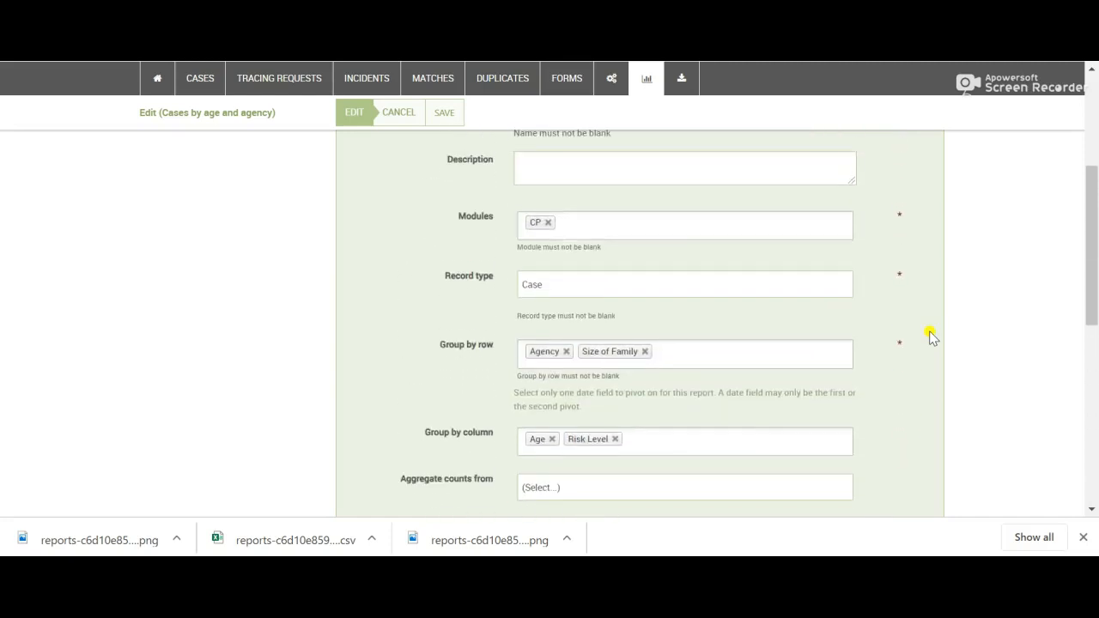
scroll(934, 338, up, 1)
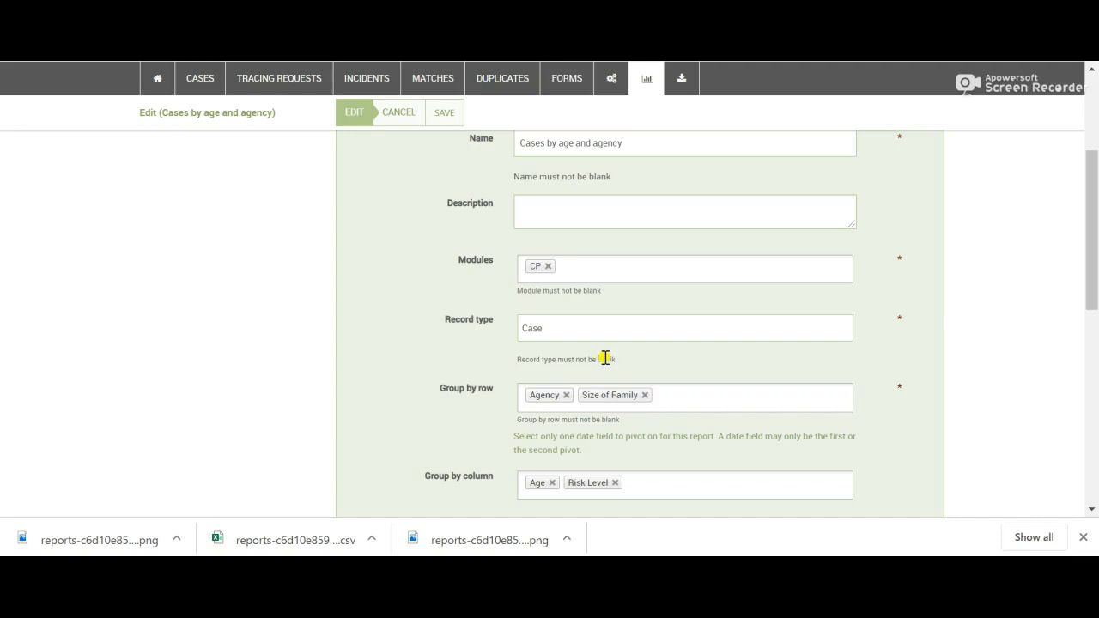
click(443, 114)
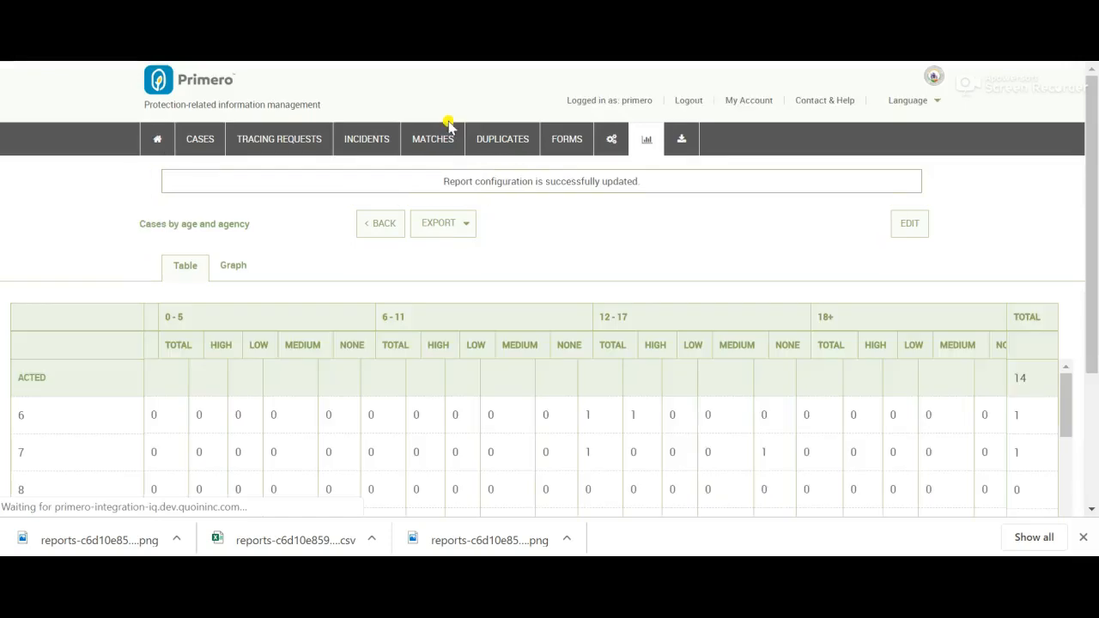
- Examine the risk level columns under each age range and the 12 - 17 counts in the ACTED rows
scroll(698, 273, down, 3)
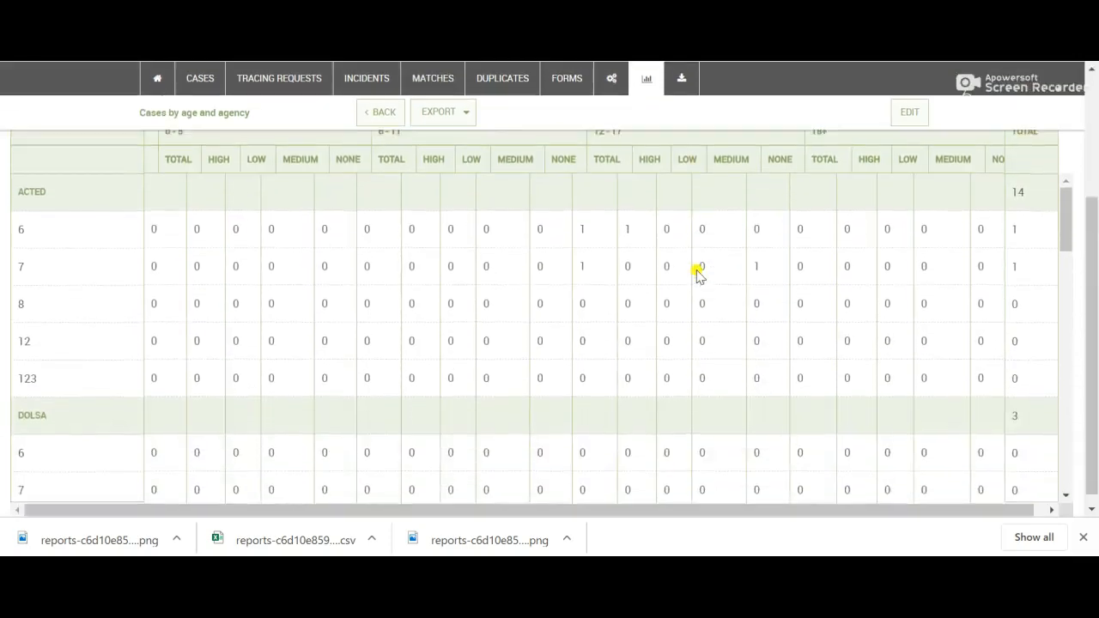
scroll(698, 273, up, 2)
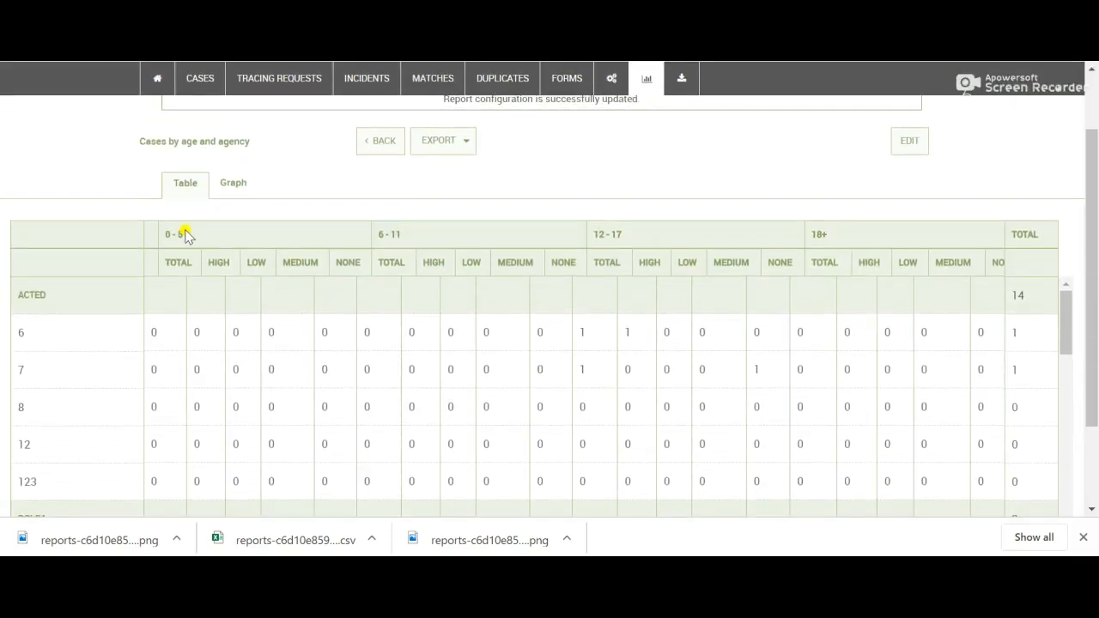
drag(165, 262, 363, 270)
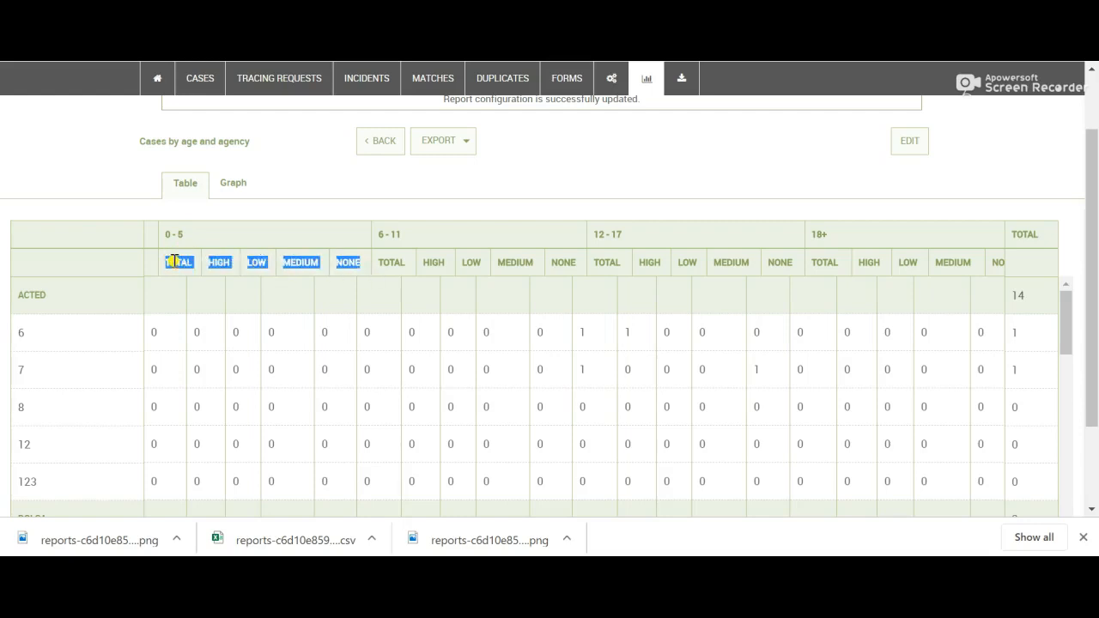
click(225, 262)
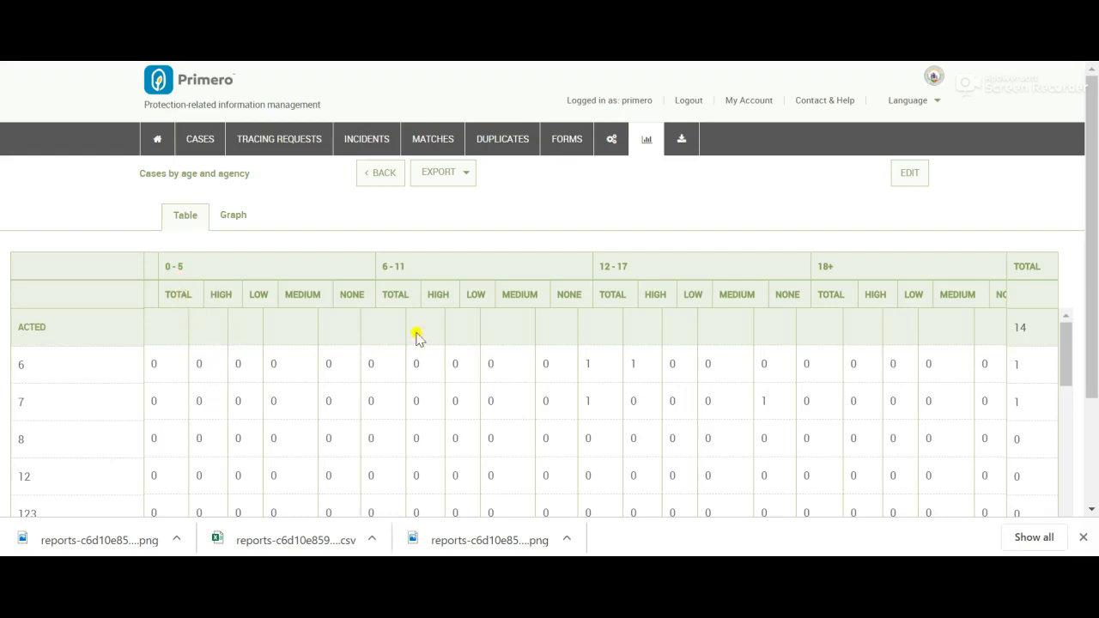
scroll(549, 391, down, 1)
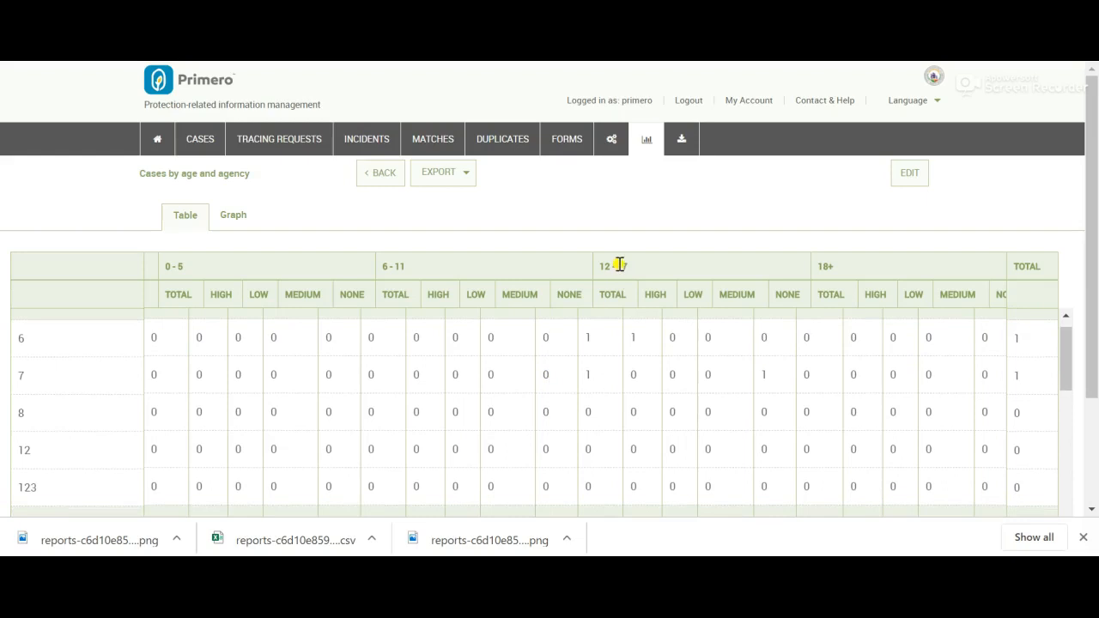
double_click(587, 337)
scroll(606, 335, up, 1)
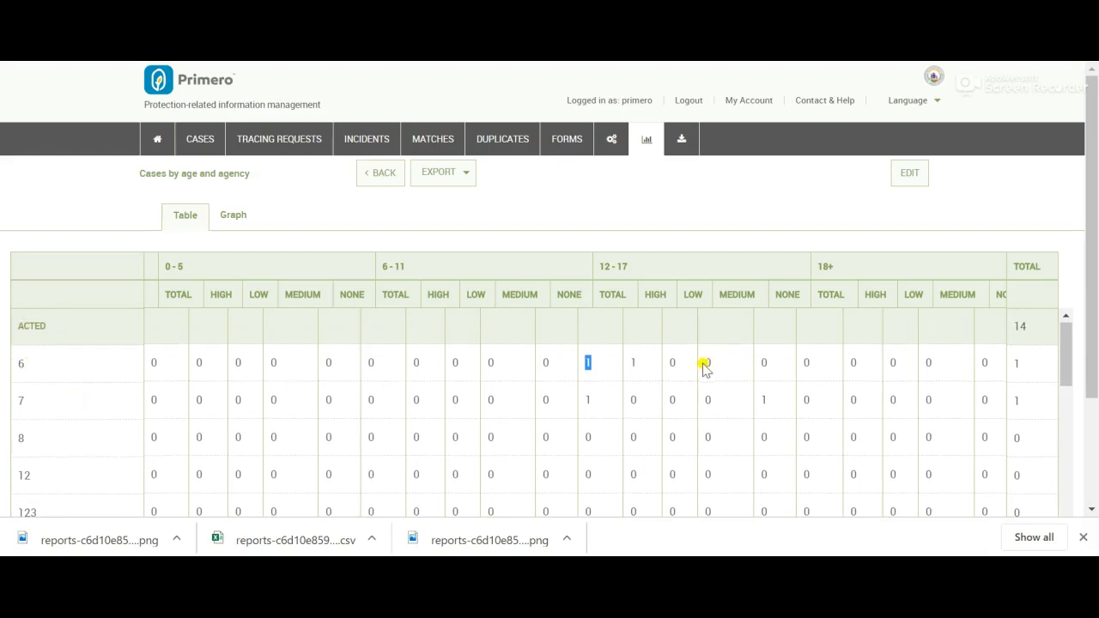
click(641, 368)
drag(644, 371, 632, 370)
- Examine the family size rows of the remaining agencies, especially those under UNICEF
scroll(632, 356, down, 2)
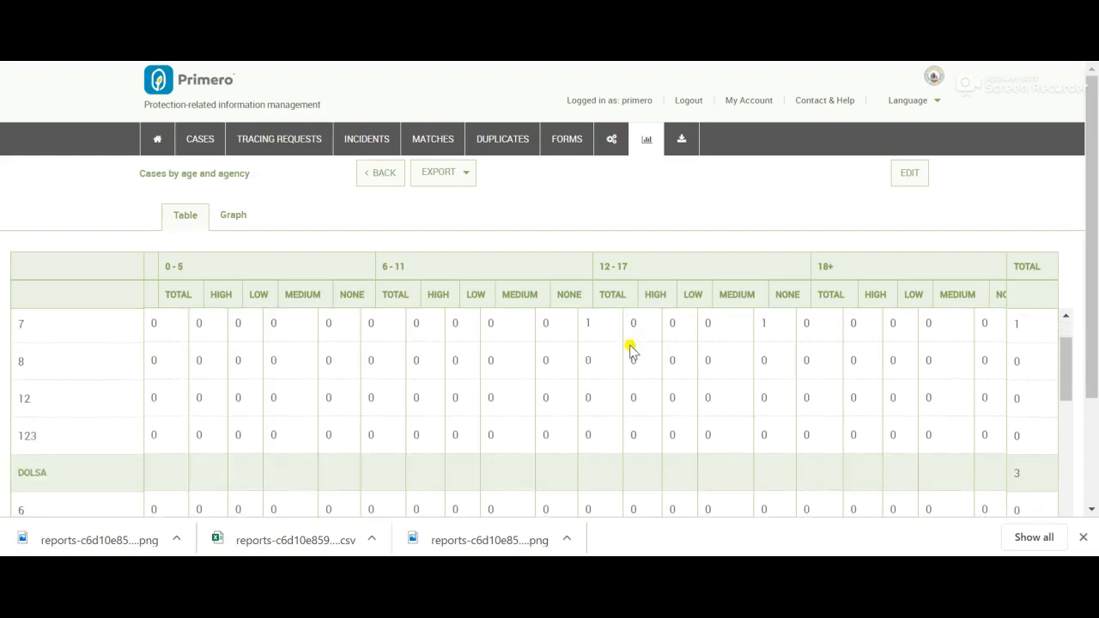
scroll(631, 347, down, 6)
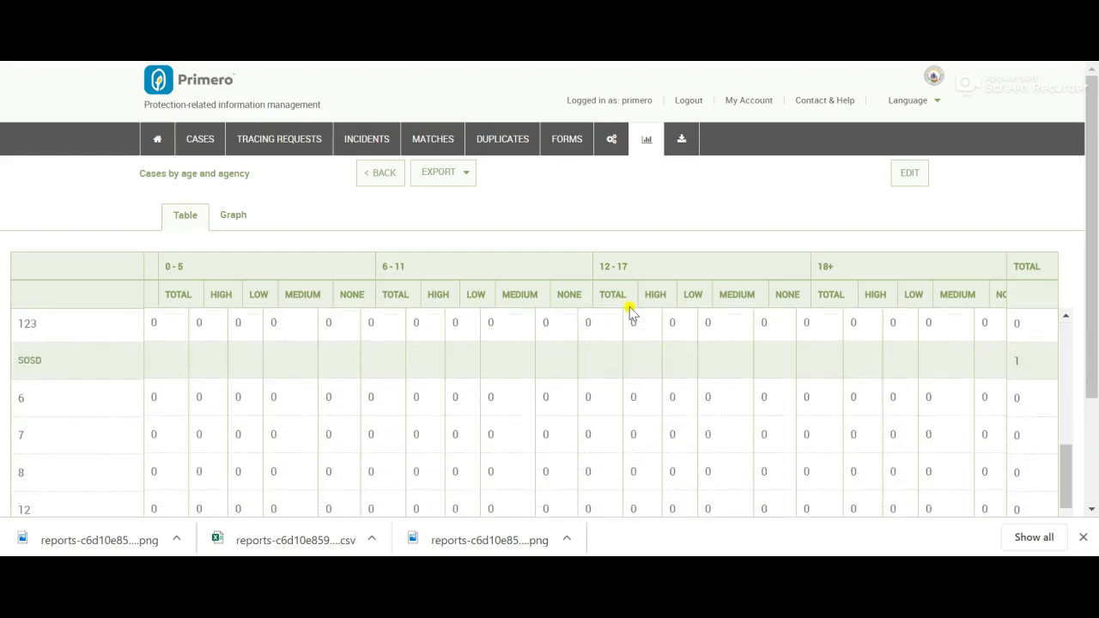
scroll(629, 309, down, 6)
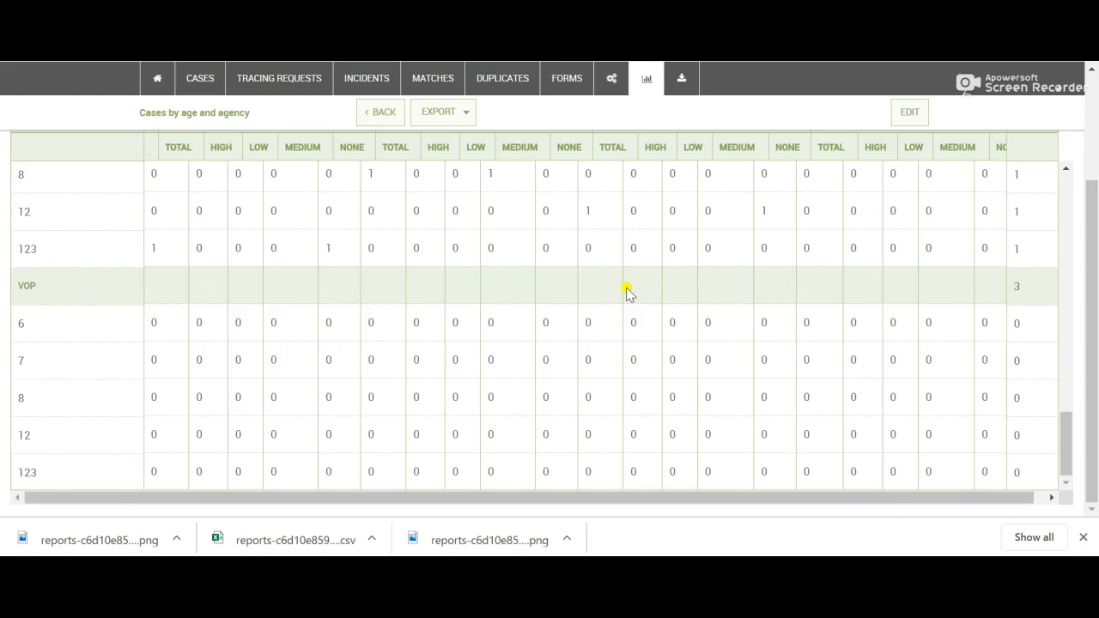
scroll(626, 292, up, 3)
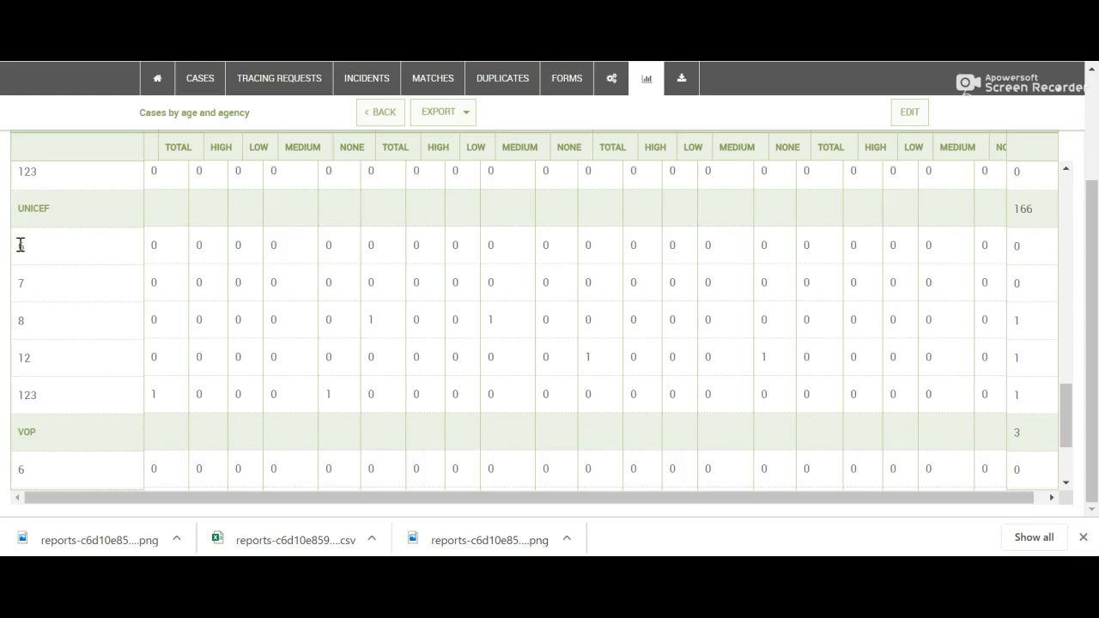
drag(30, 266, 34, 290)
click(40, 318)
double_click(152, 395)
- Edit the Cases by age and agency report, set Aggregate counts from to Size of Family, and save the report
click(917, 120)
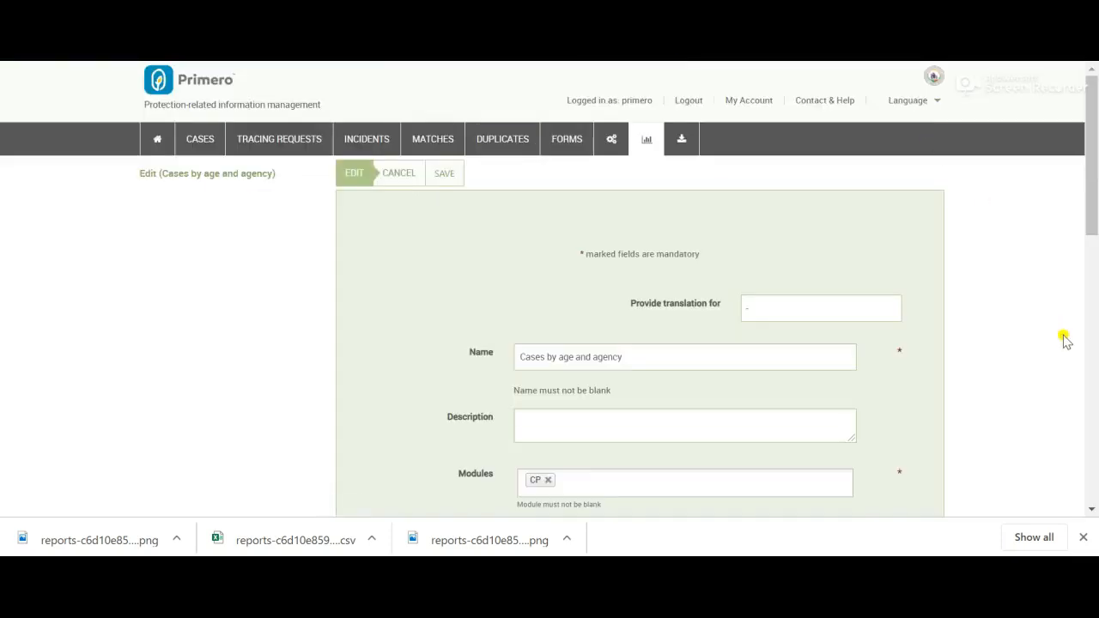
scroll(1065, 339, down, 2)
scroll(1064, 339, down, 7)
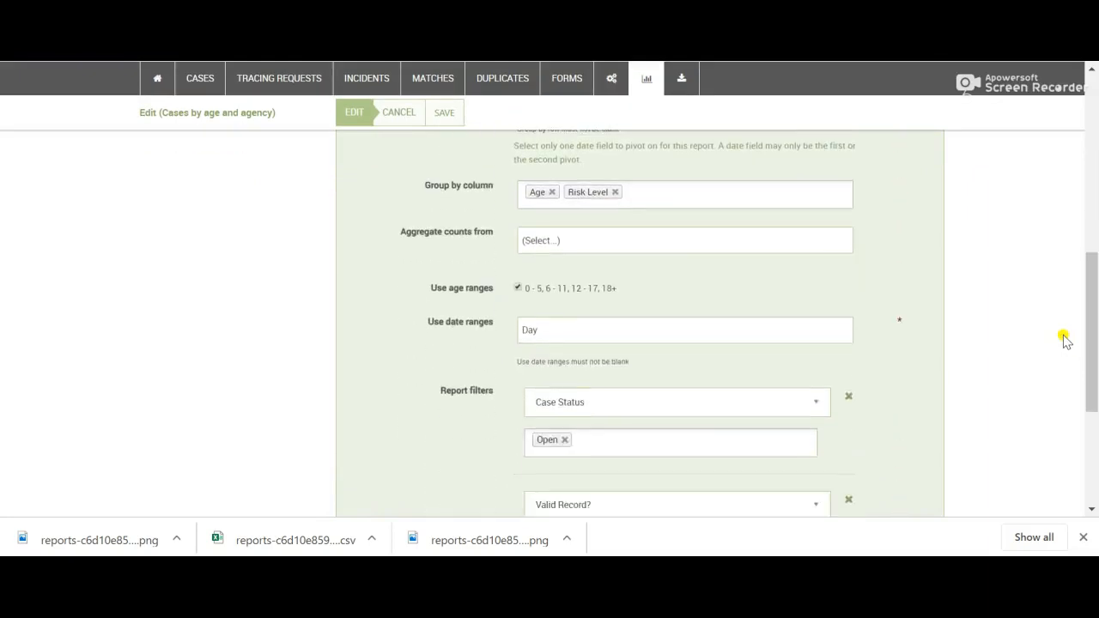
scroll(1064, 339, down, 1)
scroll(1065, 339, up, 2)
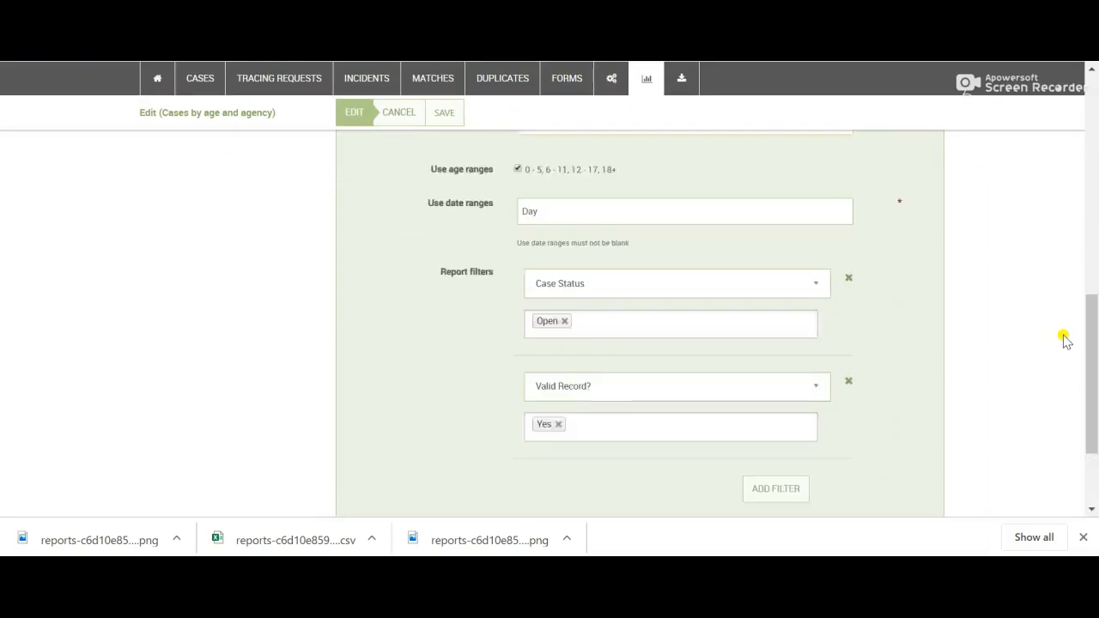
scroll(1064, 340, up, 2)
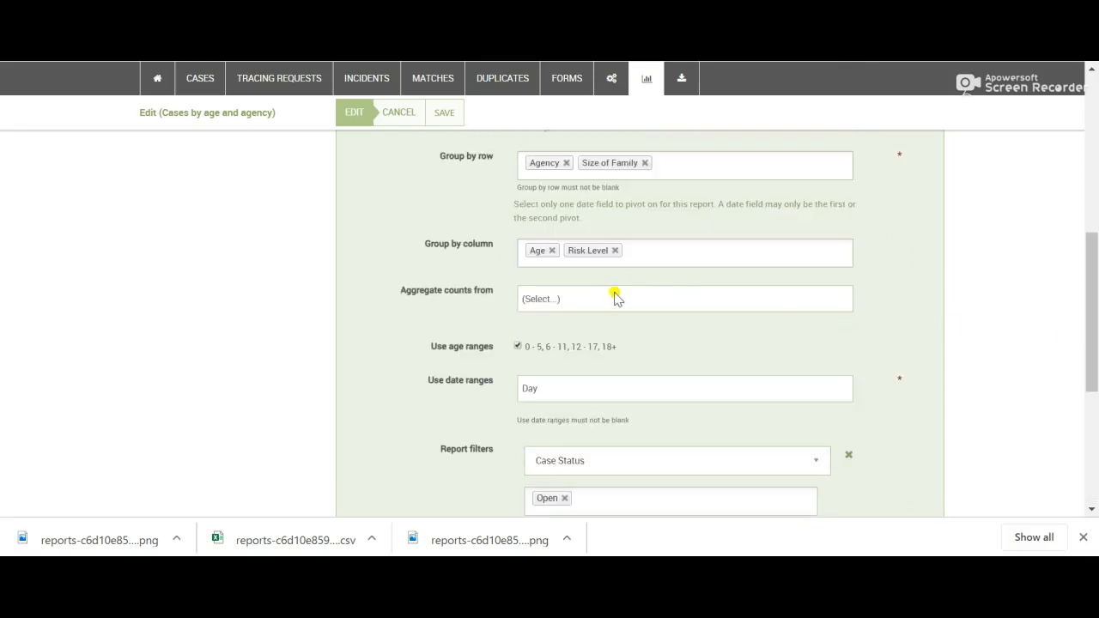
triple_click(410, 296)
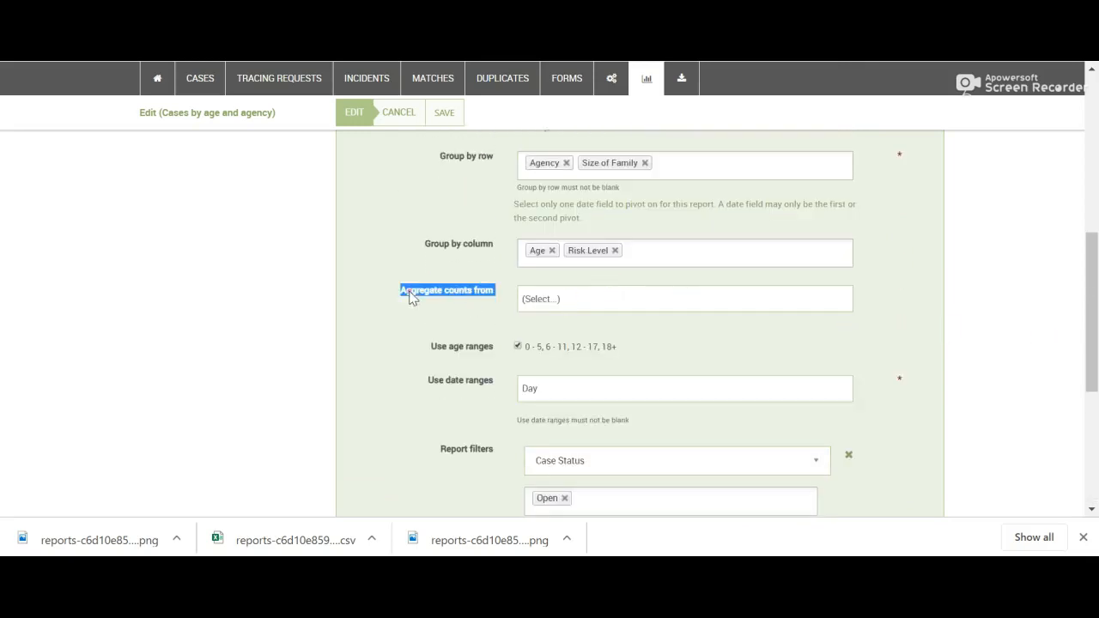
click(682, 296)
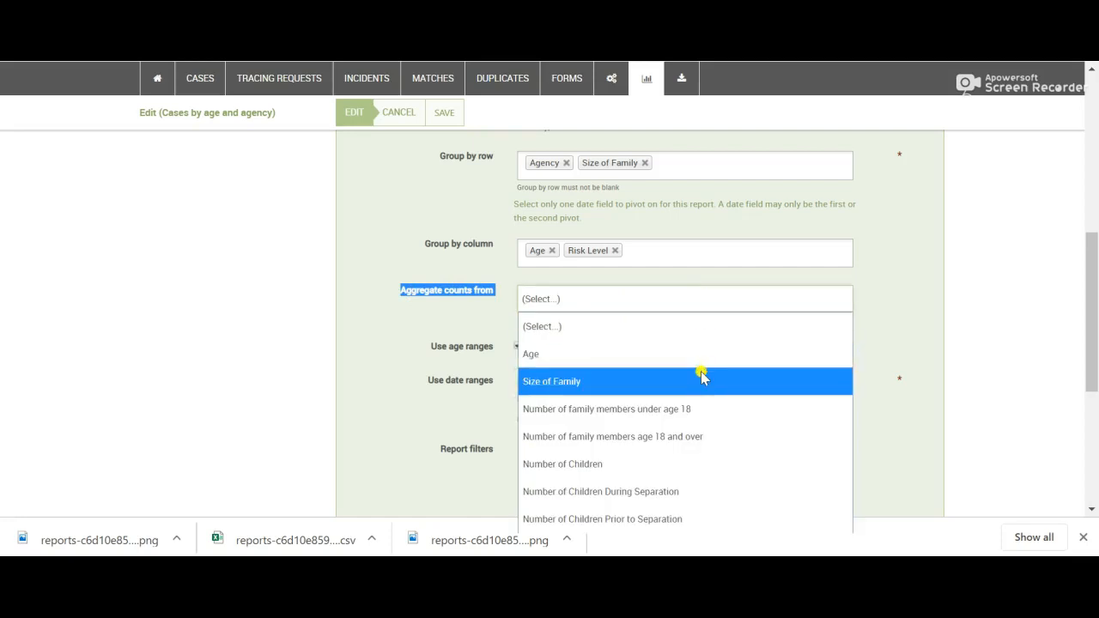
click(894, 355)
scroll(894, 354, down, 1)
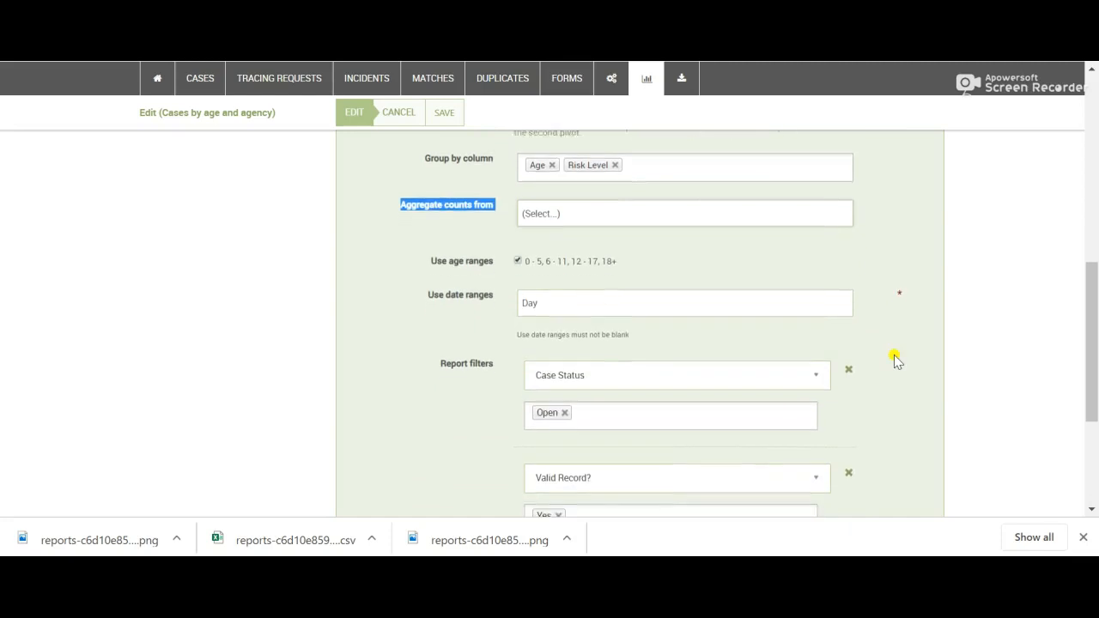
click(700, 216)
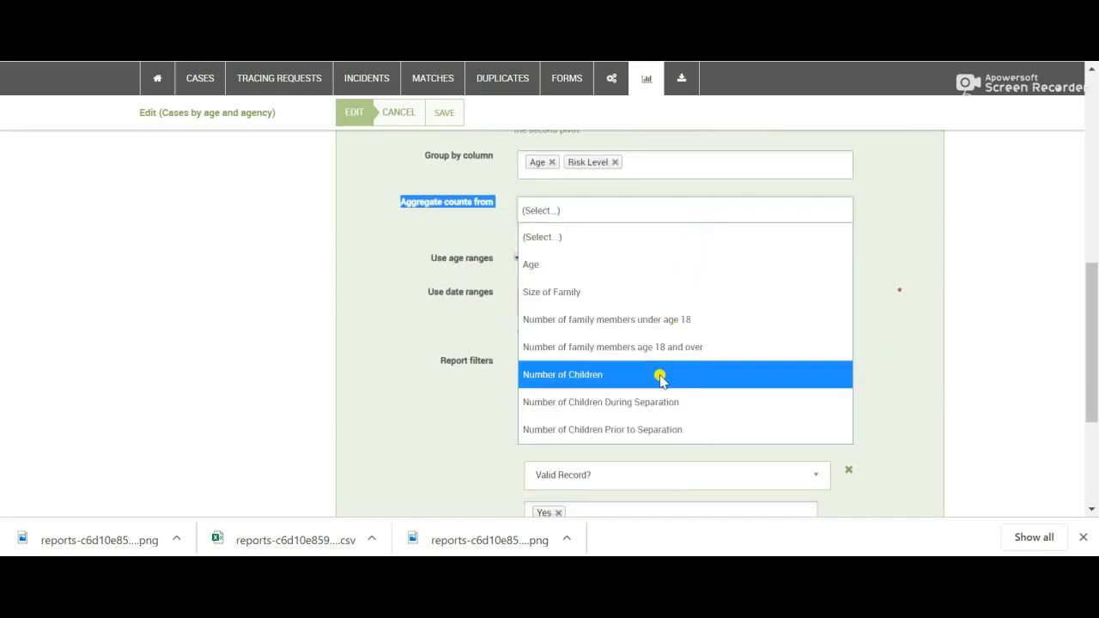
click(541, 293)
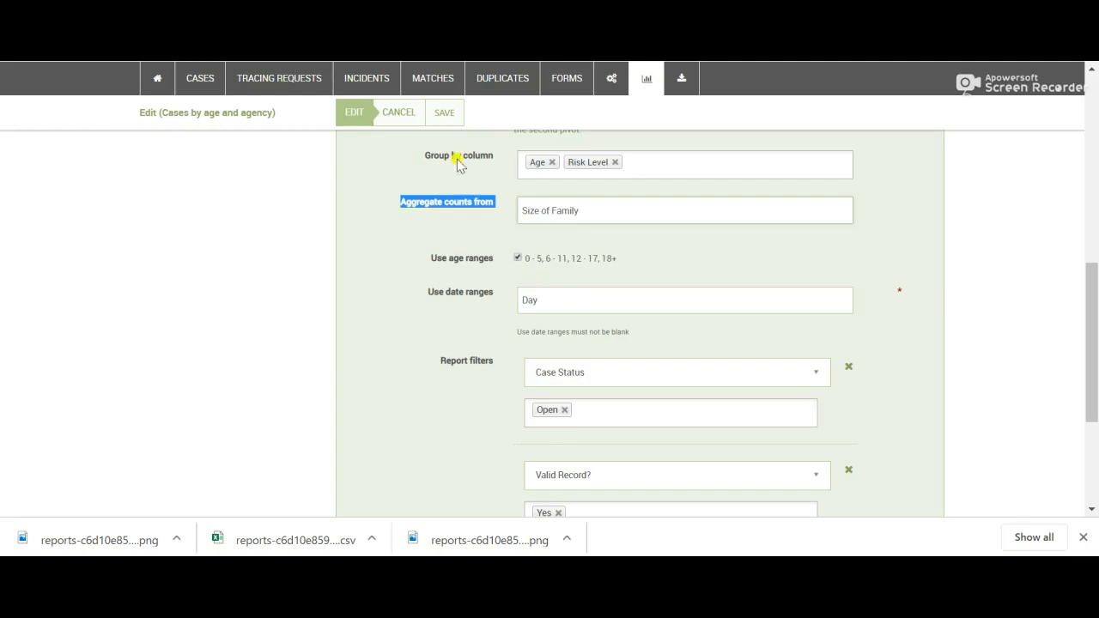
click(441, 112)
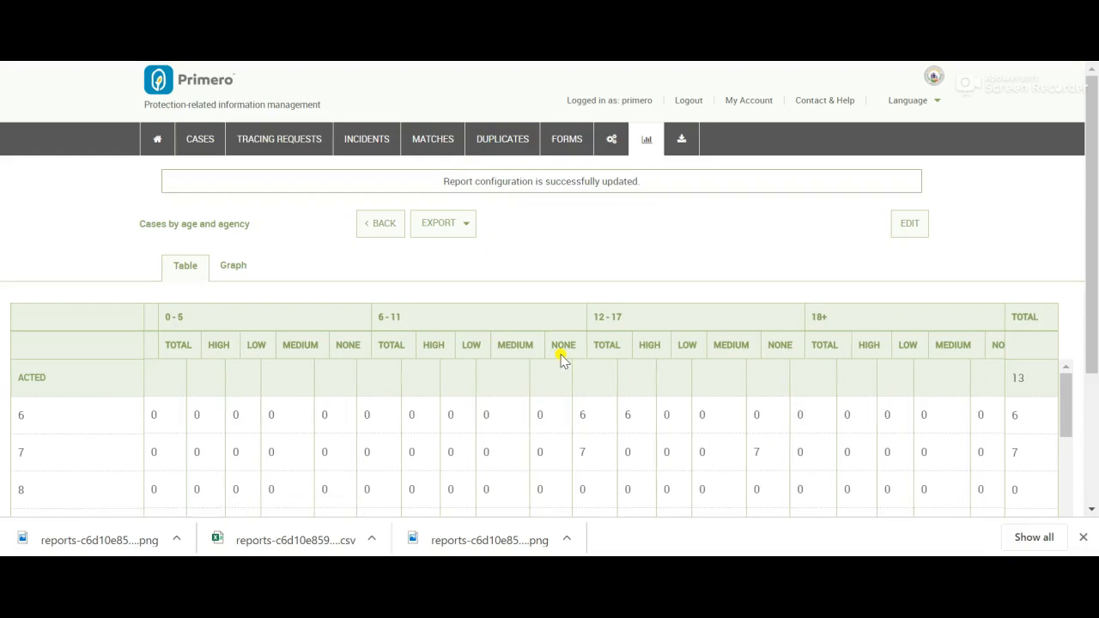
- Examine the aggregated family size values per agency, especially the 0 - 5 value in UNICEF's 123 row
scroll(560, 357, down, 2)
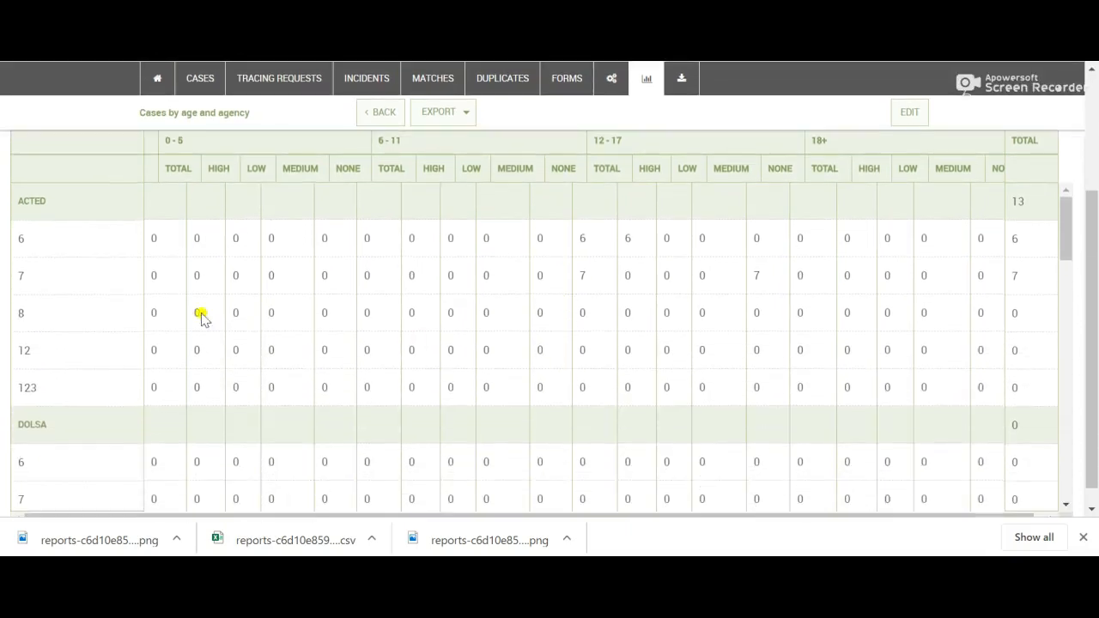
scroll(69, 280, down, 3)
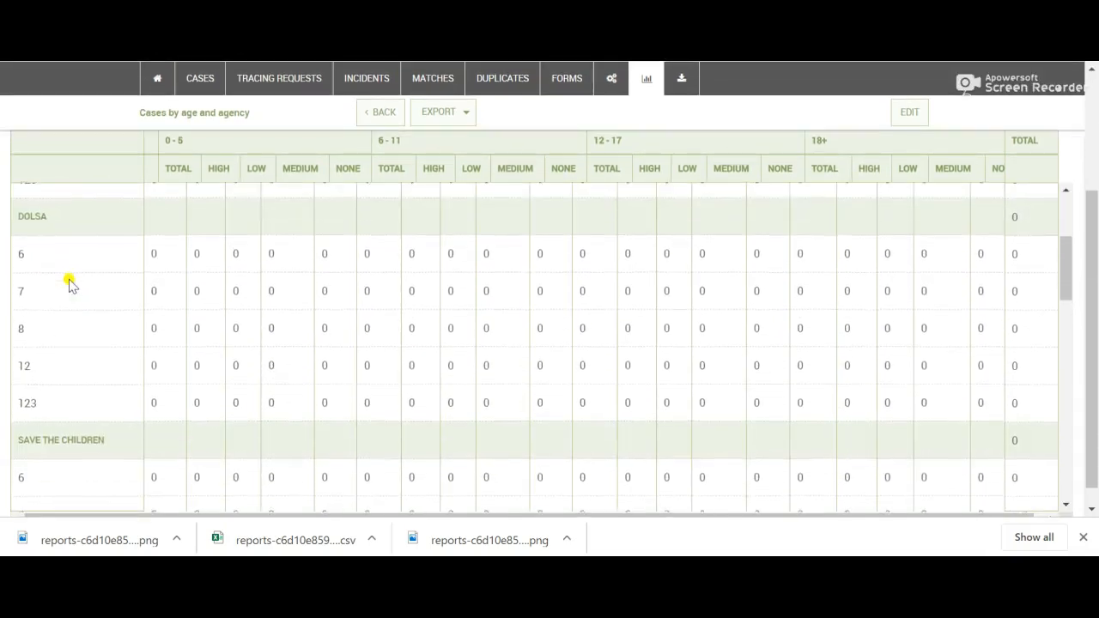
scroll(69, 281, down, 4)
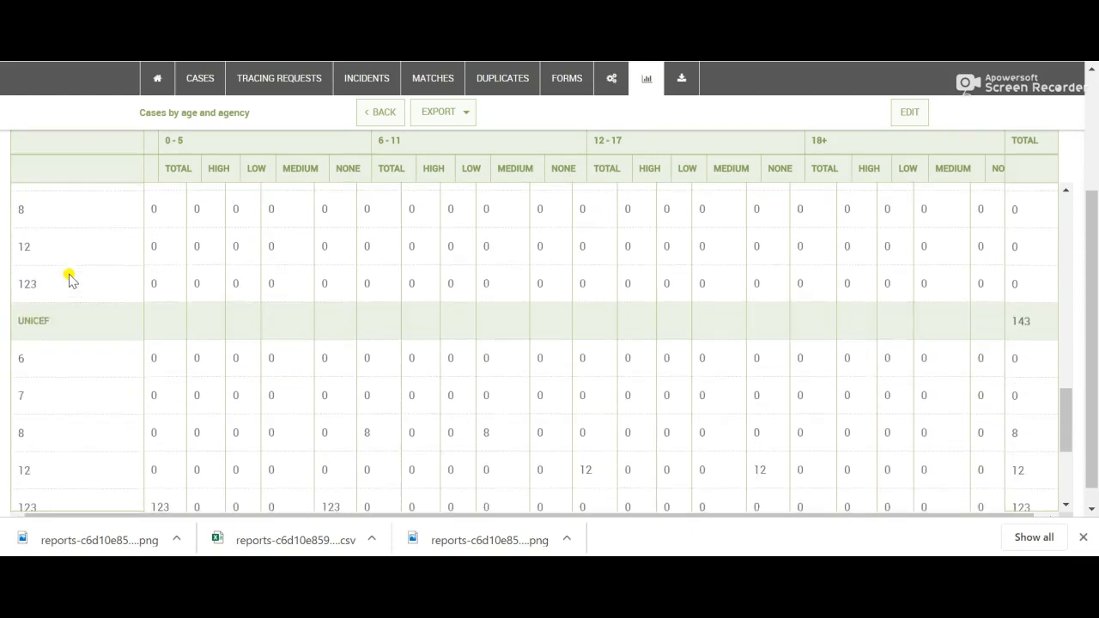
scroll(69, 281, down, 1)
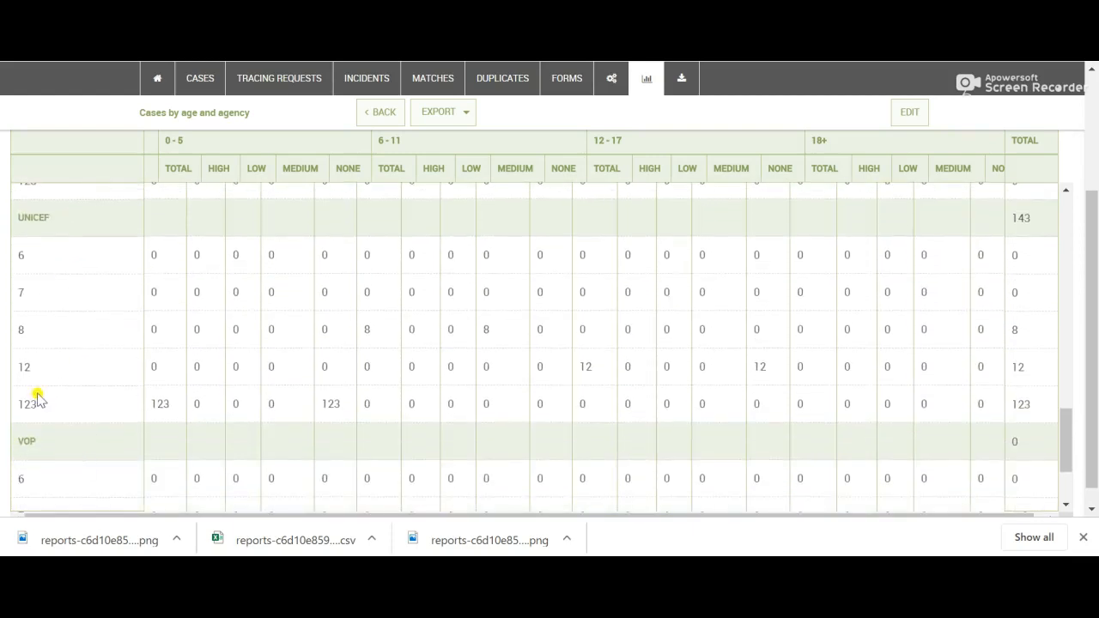
drag(40, 409, 17, 412)
drag(169, 405, 155, 408)
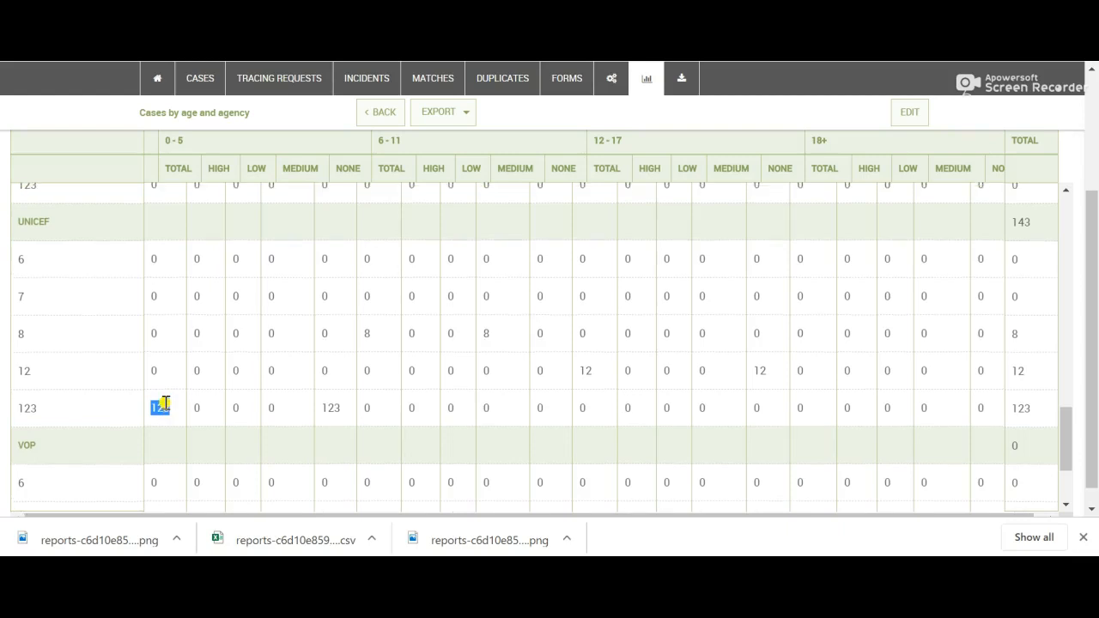
- Examine the UNICEF agency total against its family size rows and look over the VOP rows
scroll(162, 408, up, 1)
drag(17, 235, 650, 238)
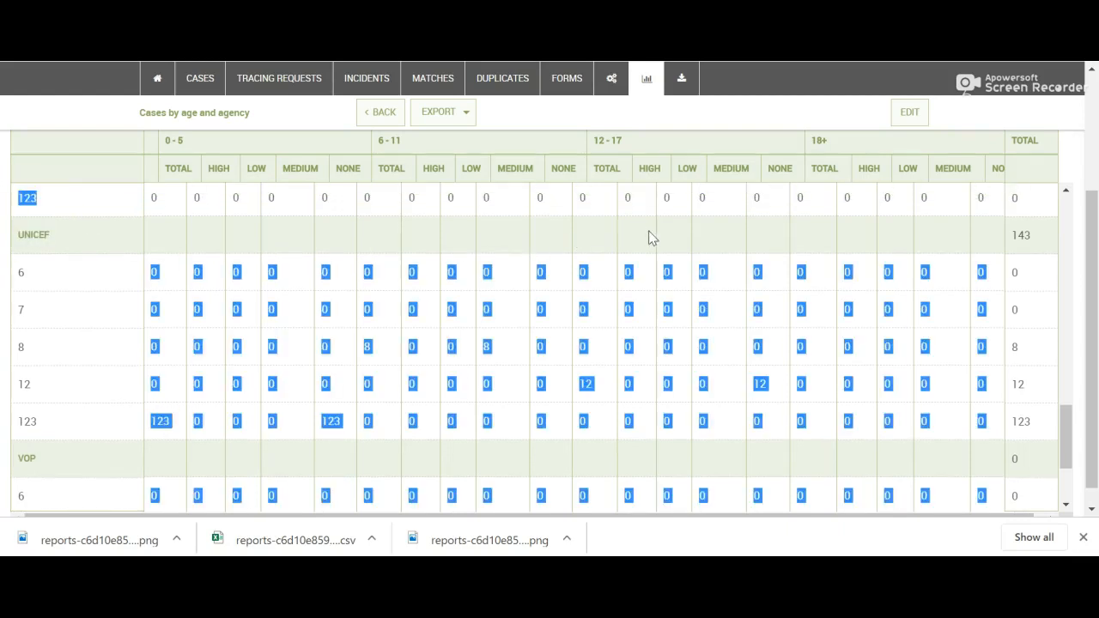
click(86, 227)
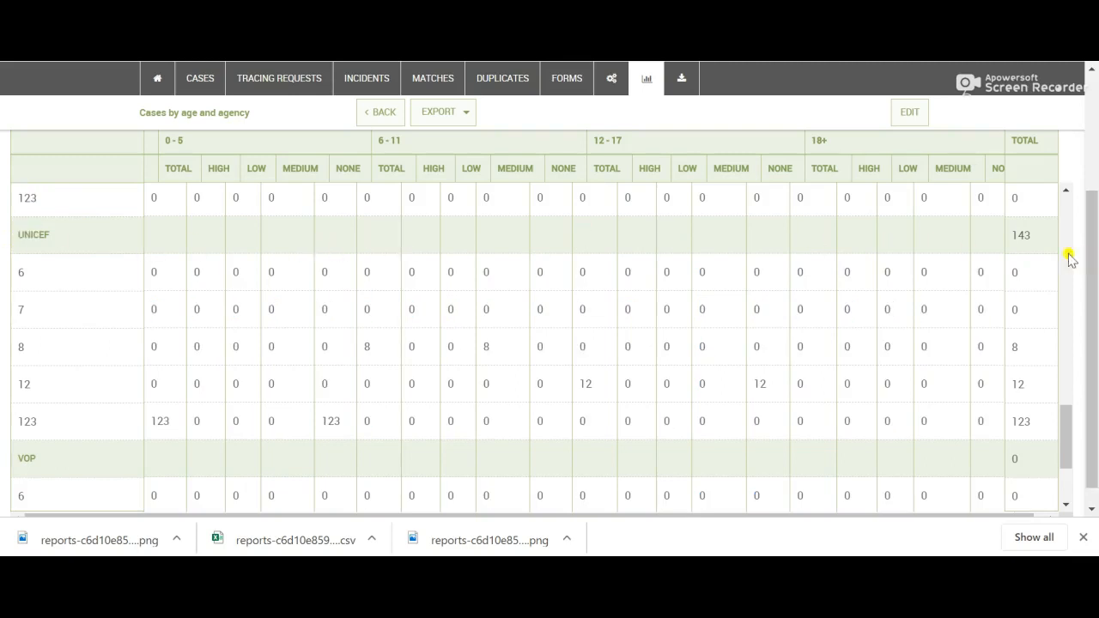
double_click(1023, 235)
scroll(932, 286, up, 1)
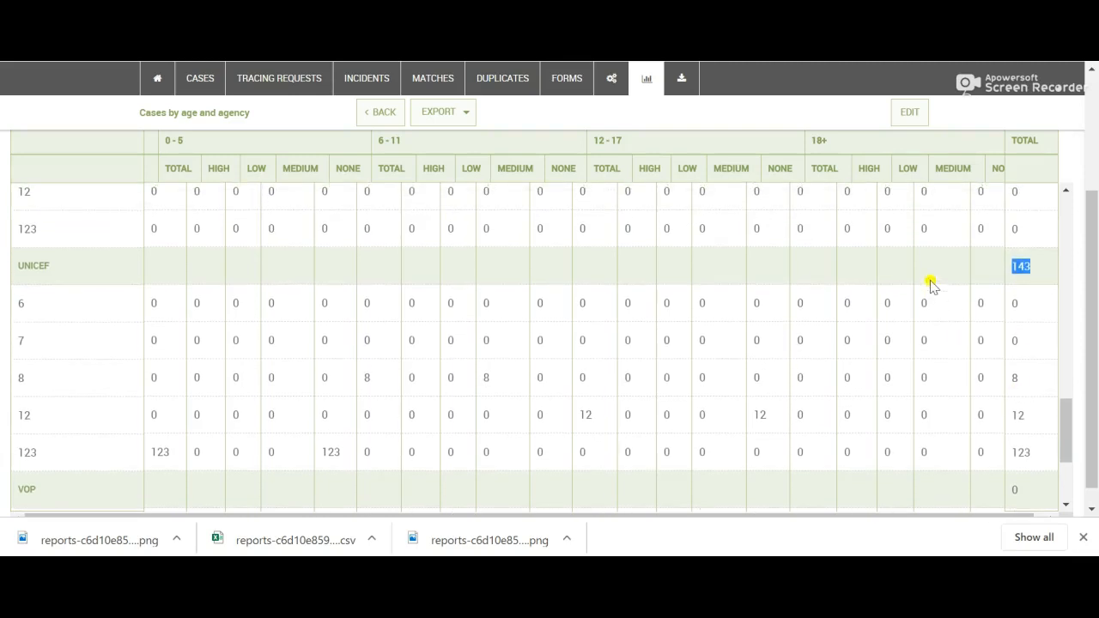
scroll(932, 286, down, 5)
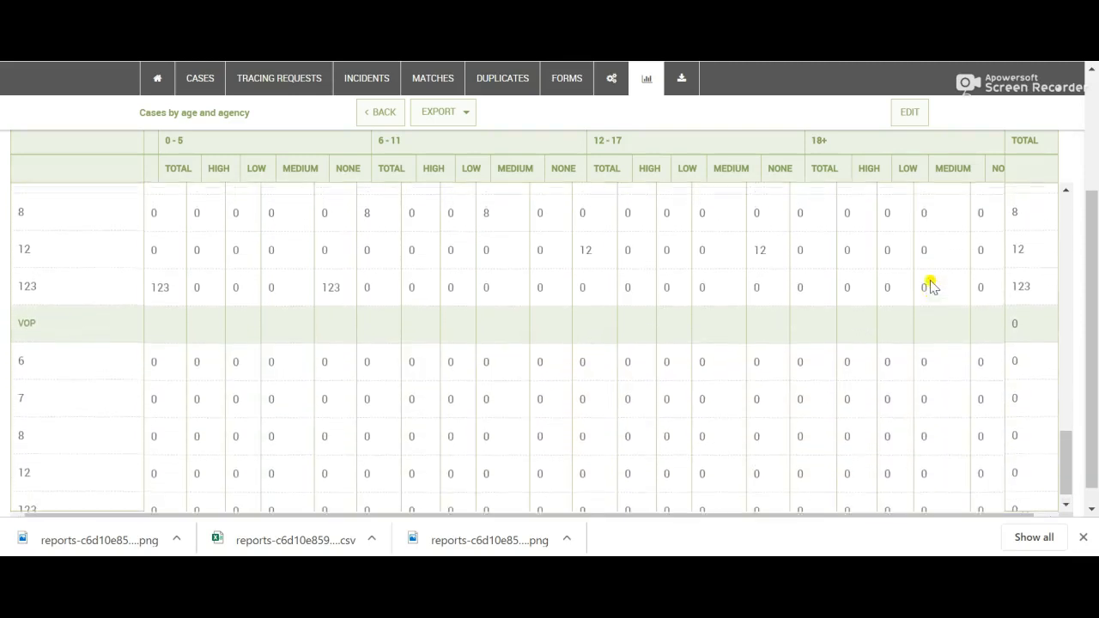
scroll(931, 286, up, 3)
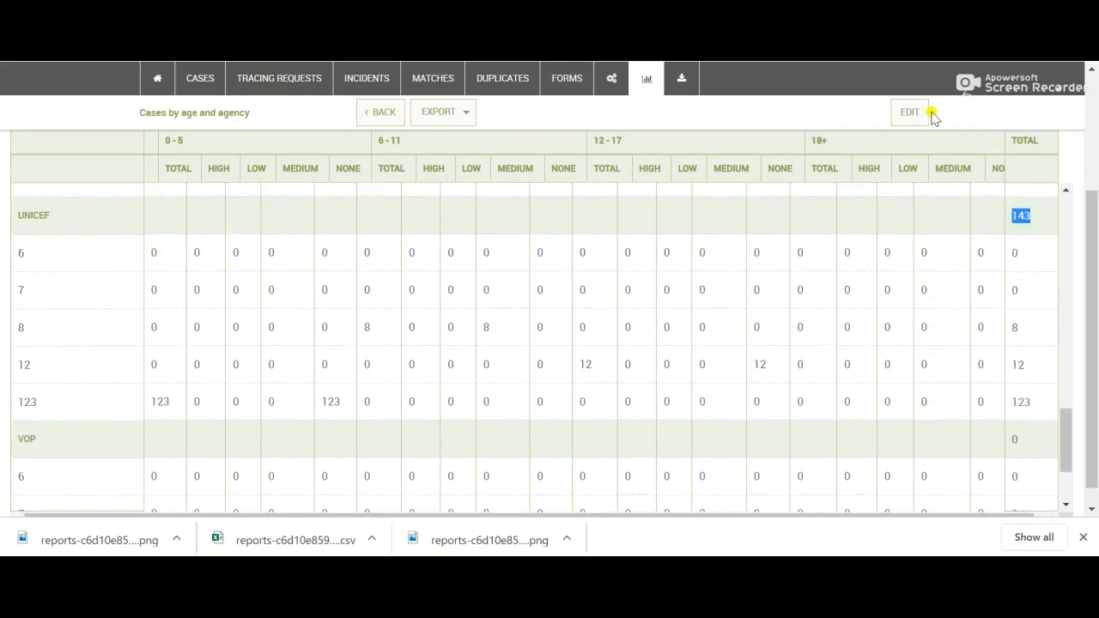
- Edit the report again, remove Size of Family from Group by row, and clear the Aggregate counts from selection
click(921, 117)
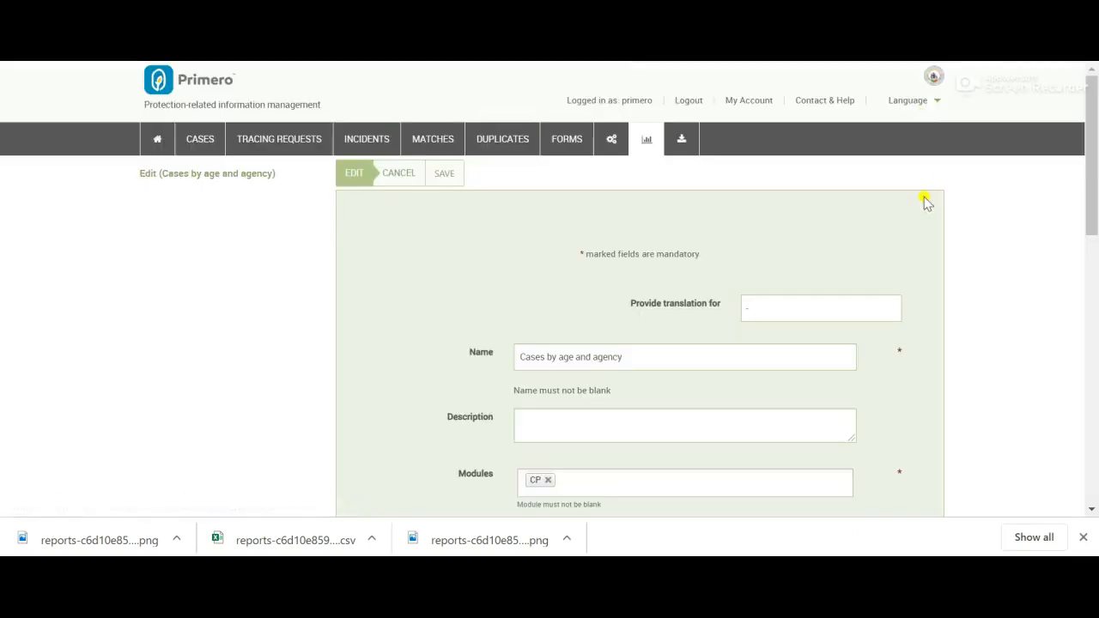
scroll(927, 206, down, 4)
scroll(919, 222, down, 1)
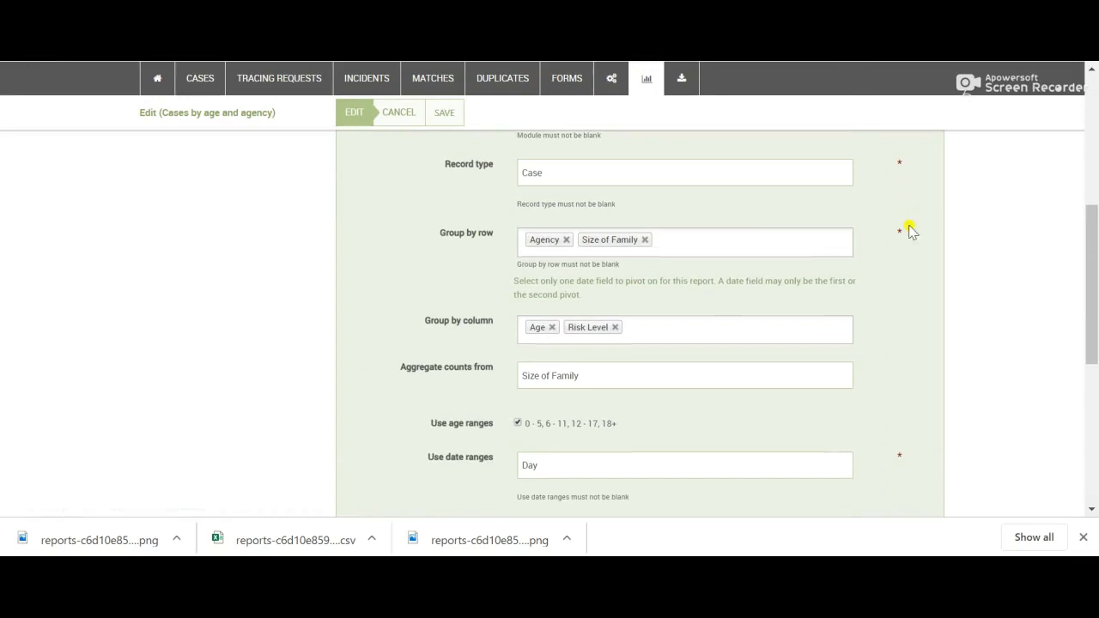
click(645, 240)
scroll(842, 355, down, 2)
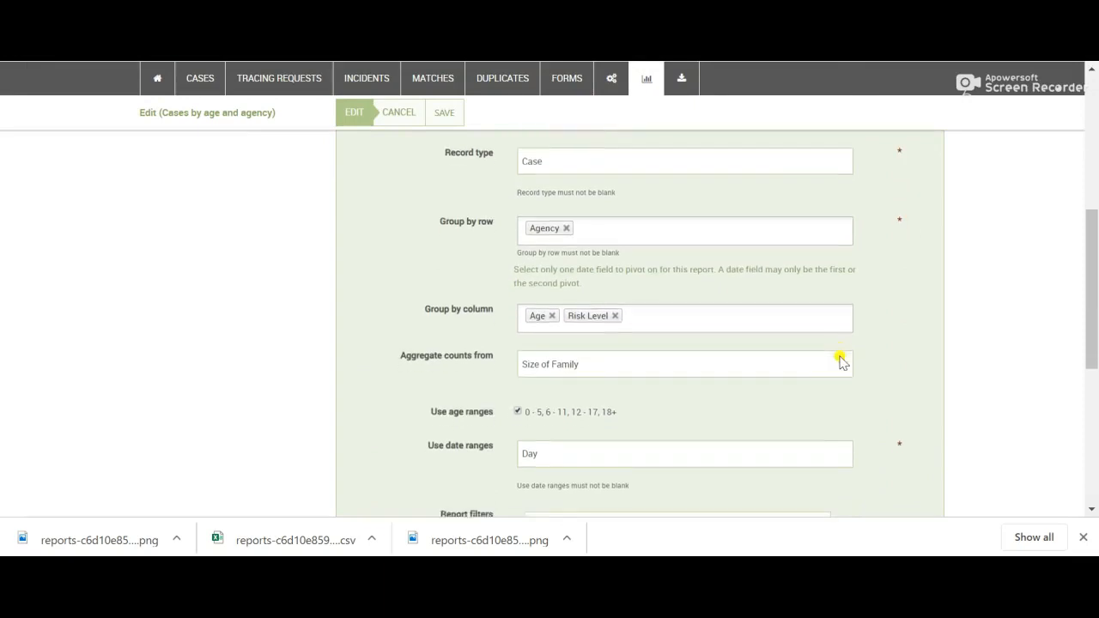
click(684, 286)
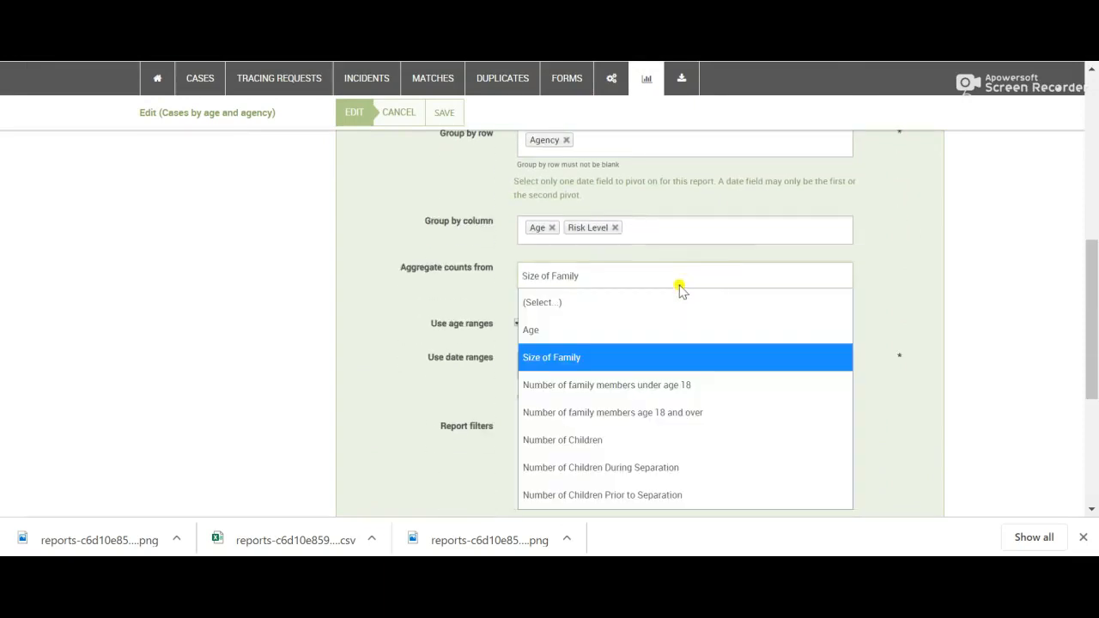
click(635, 313)
scroll(839, 305, down, 1)
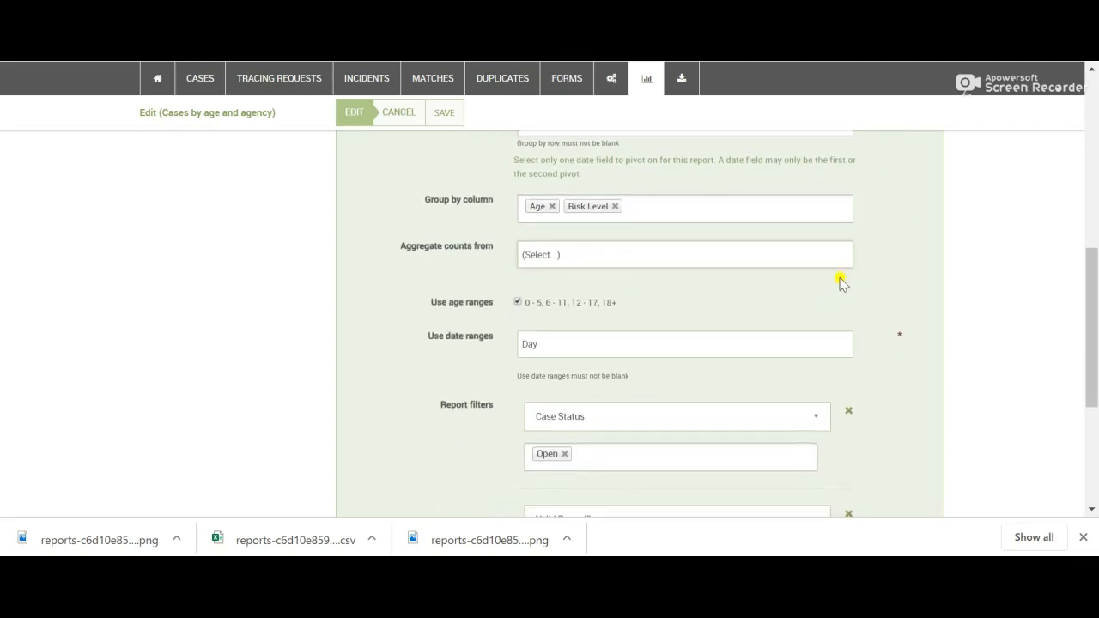
- Save the report after reviewing its date range and filters, and view each agency's risk level counts by age range
scroll(839, 281, down, 1)
scroll(839, 283, down, 2)
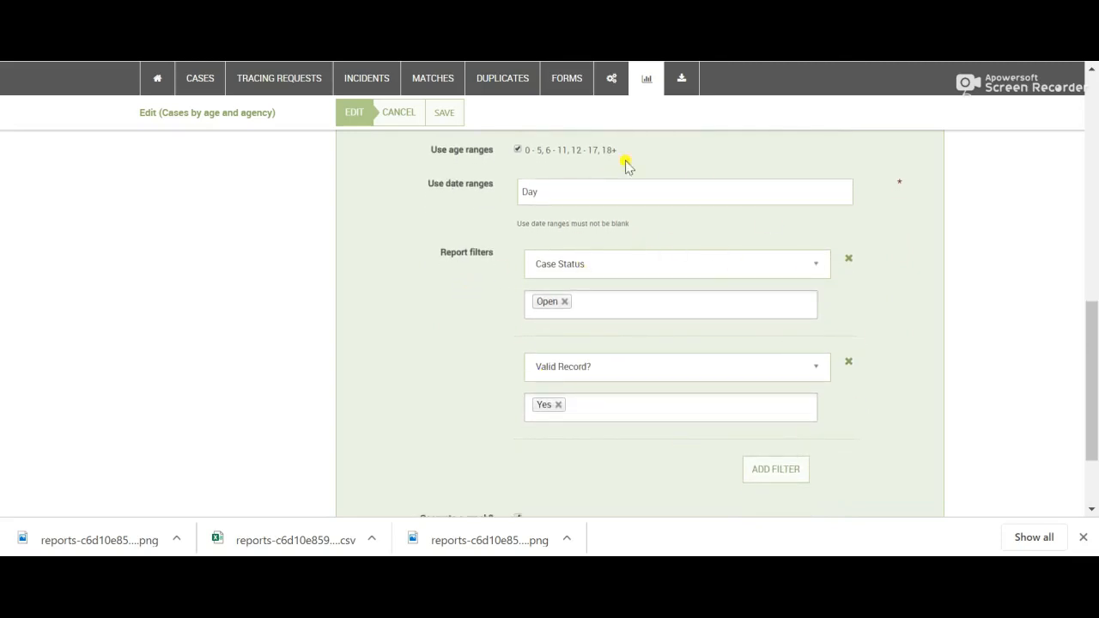
scroll(520, 298, down, 1)
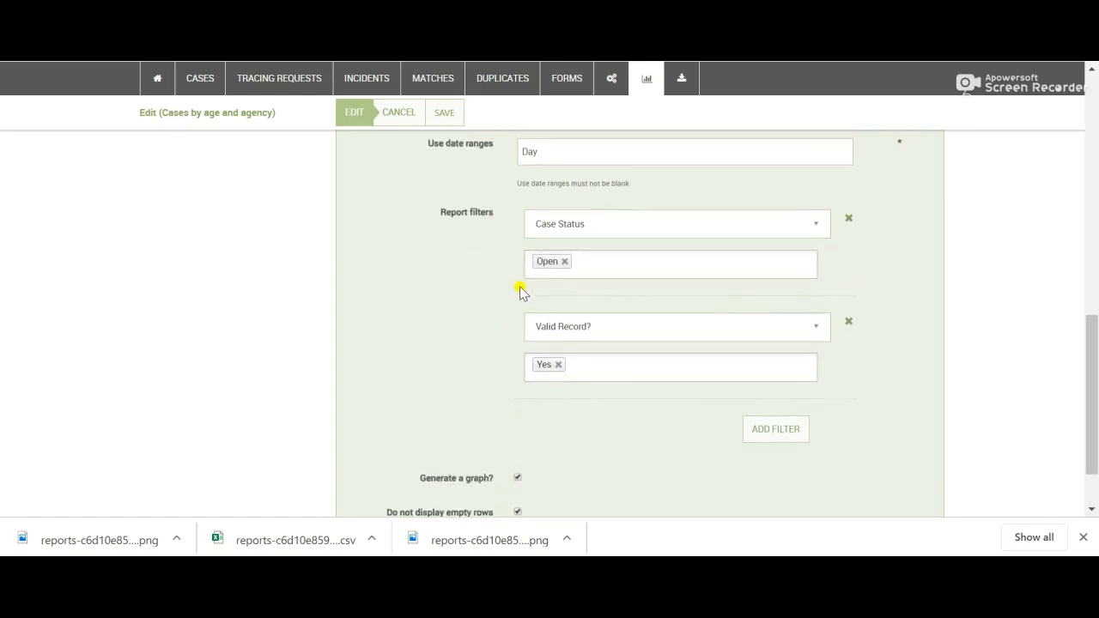
scroll(521, 292, up, 1)
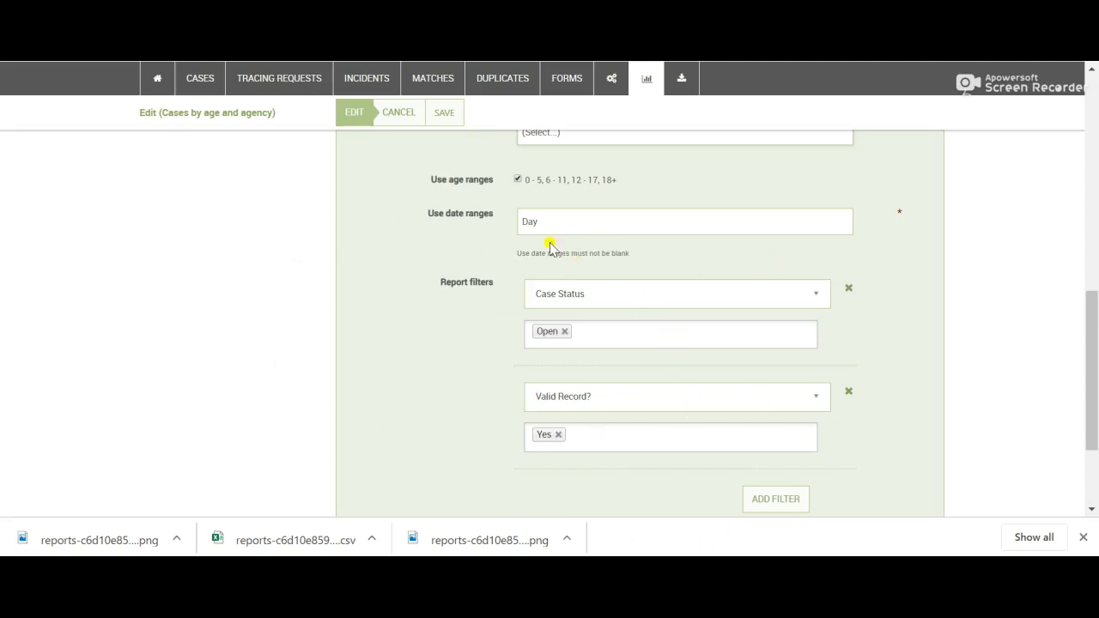
click(445, 116)
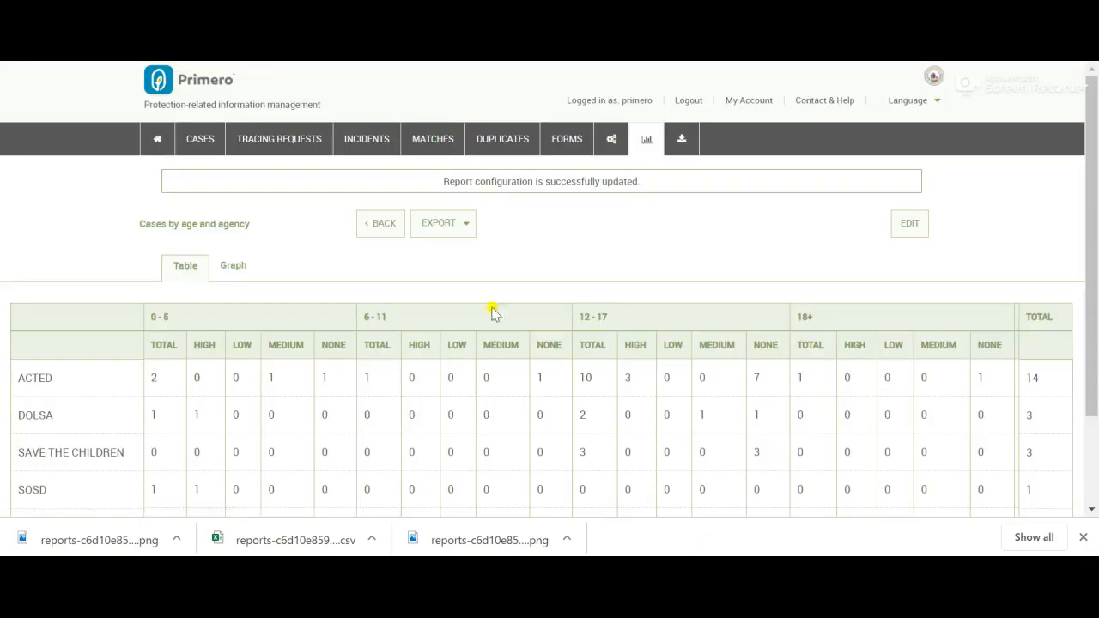
scroll(494, 313, down, 3)
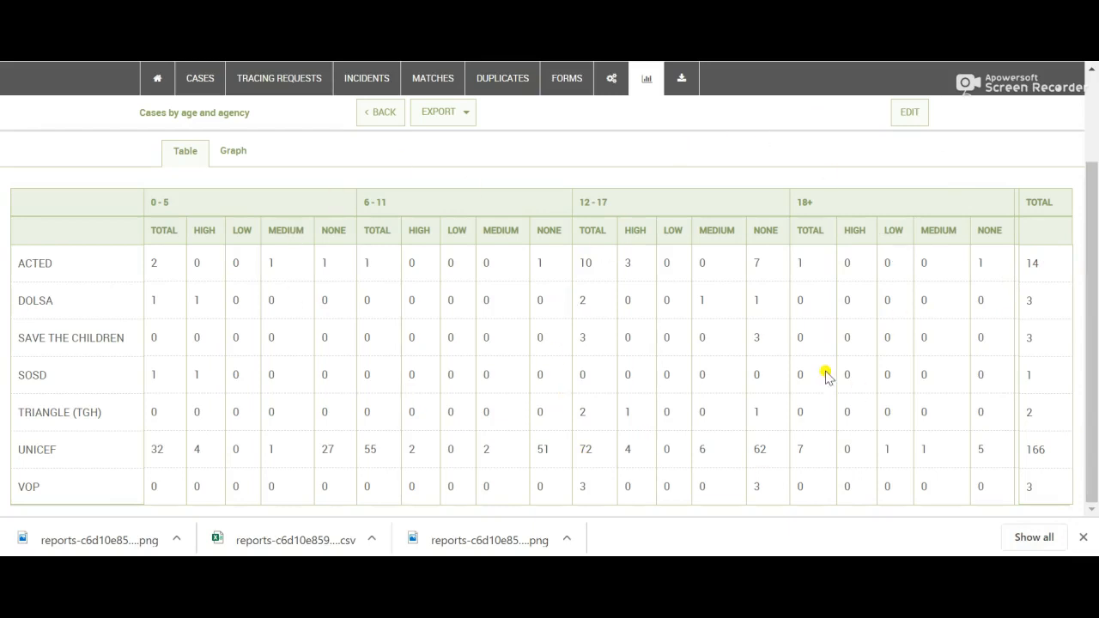
- Reopen the report for editing and add a report filter on the Reassigned / Transferred On field
click(909, 113)
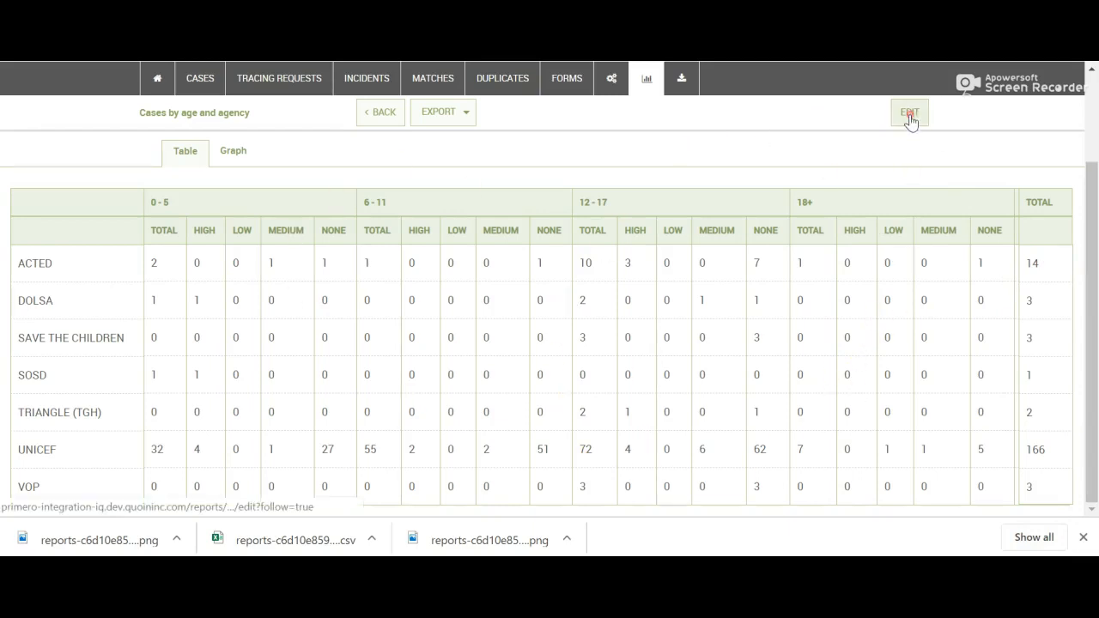
scroll(944, 336, down, 12)
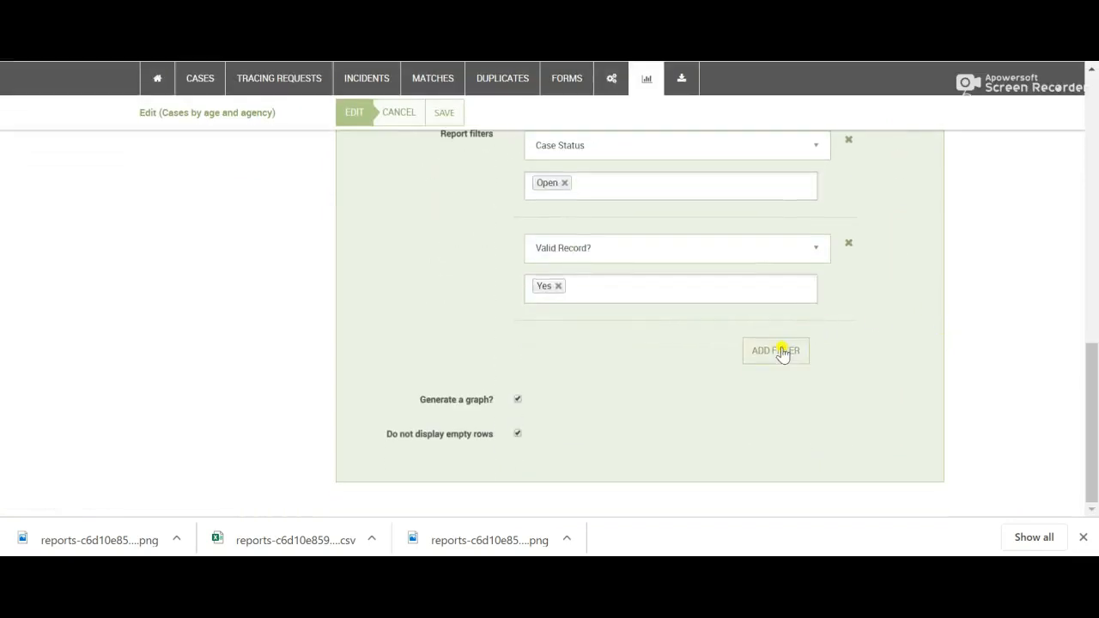
click(782, 352)
click(761, 357)
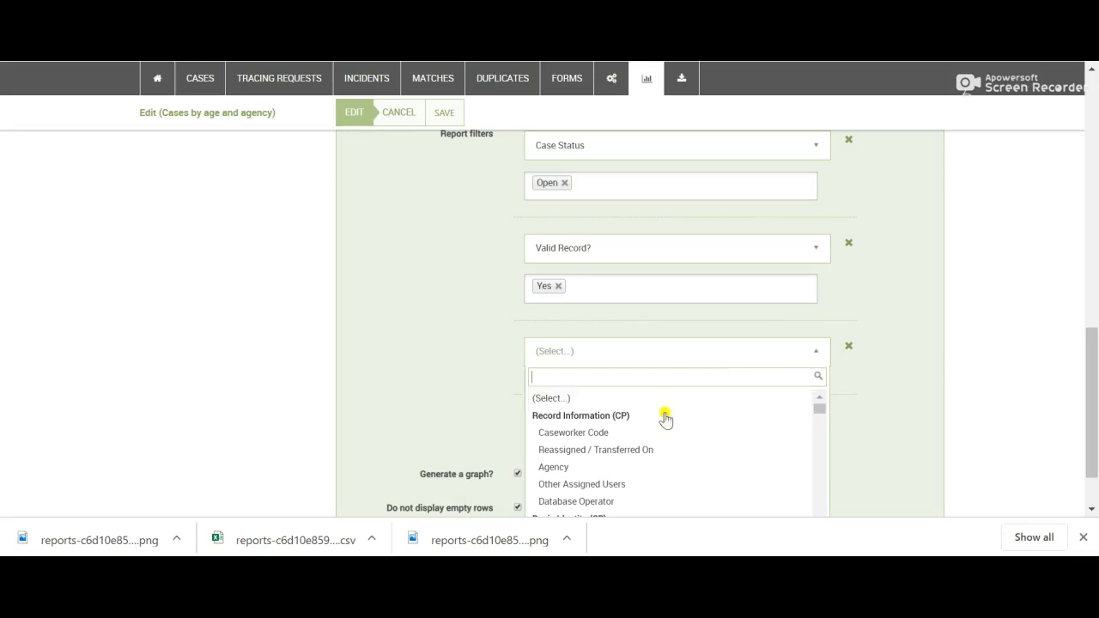
click(605, 450)
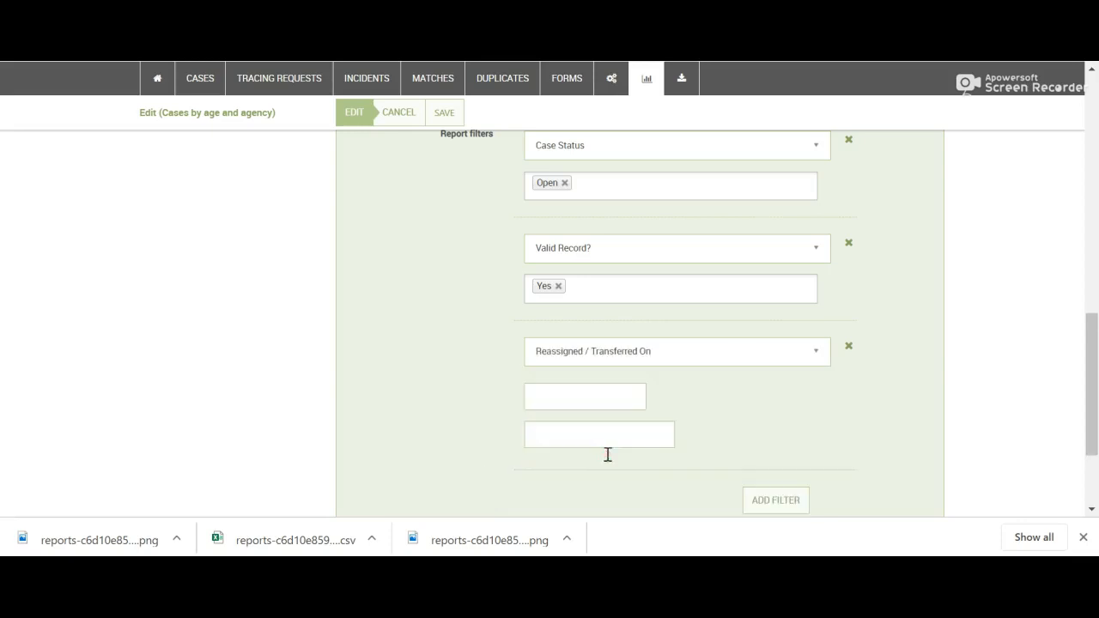
scroll(810, 398, down, 2)
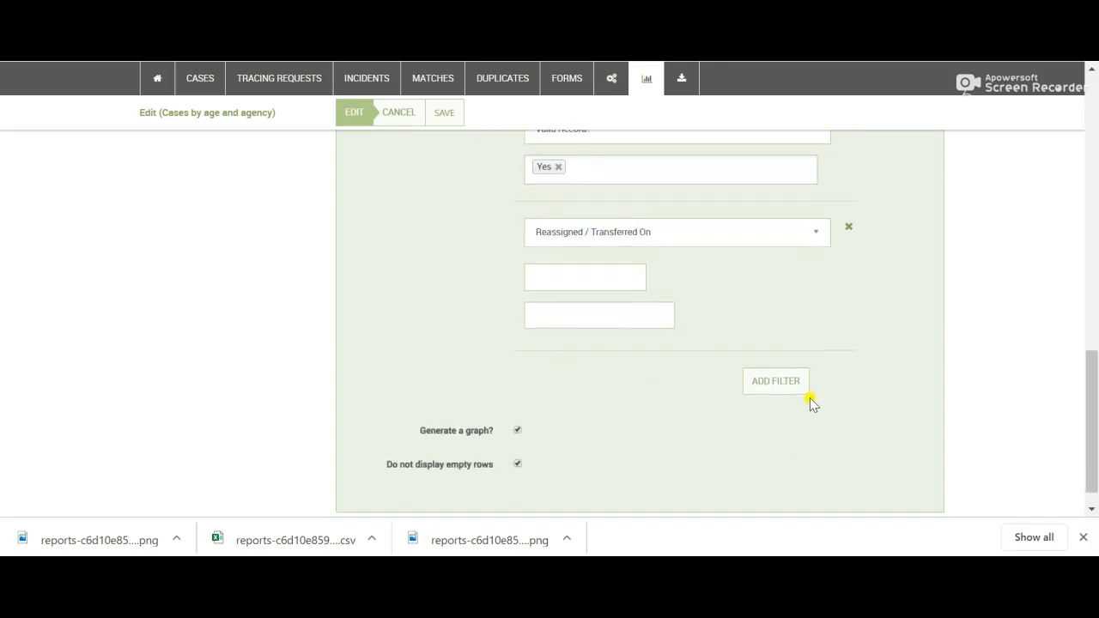
- Set the Reassigned / Transferred On filter to later than (>) 01-May-2019
click(585, 275)
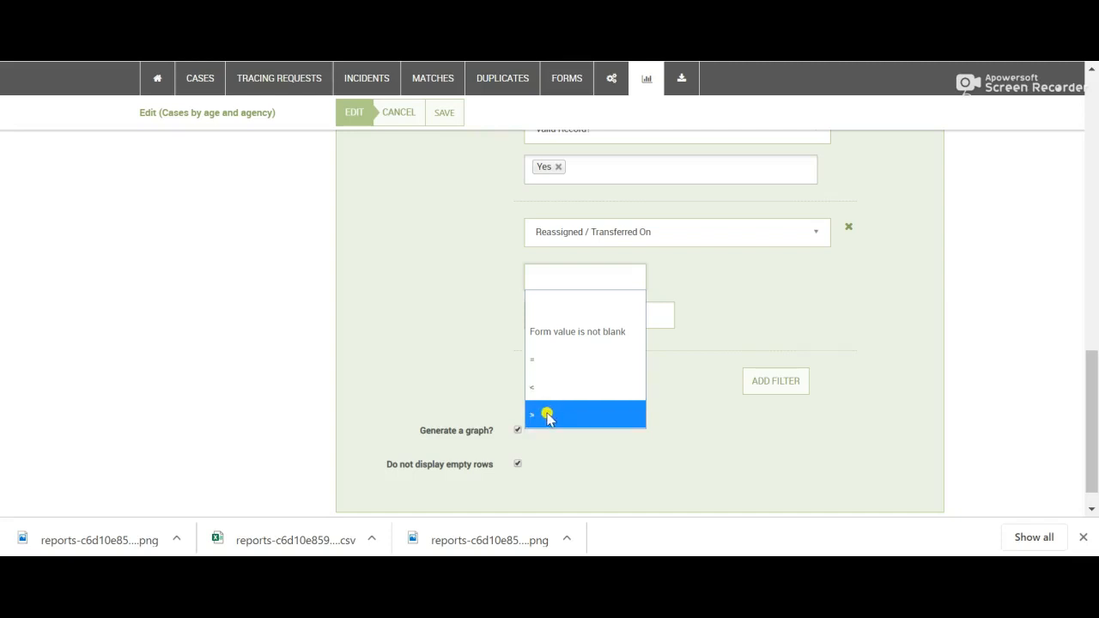
click(546, 415)
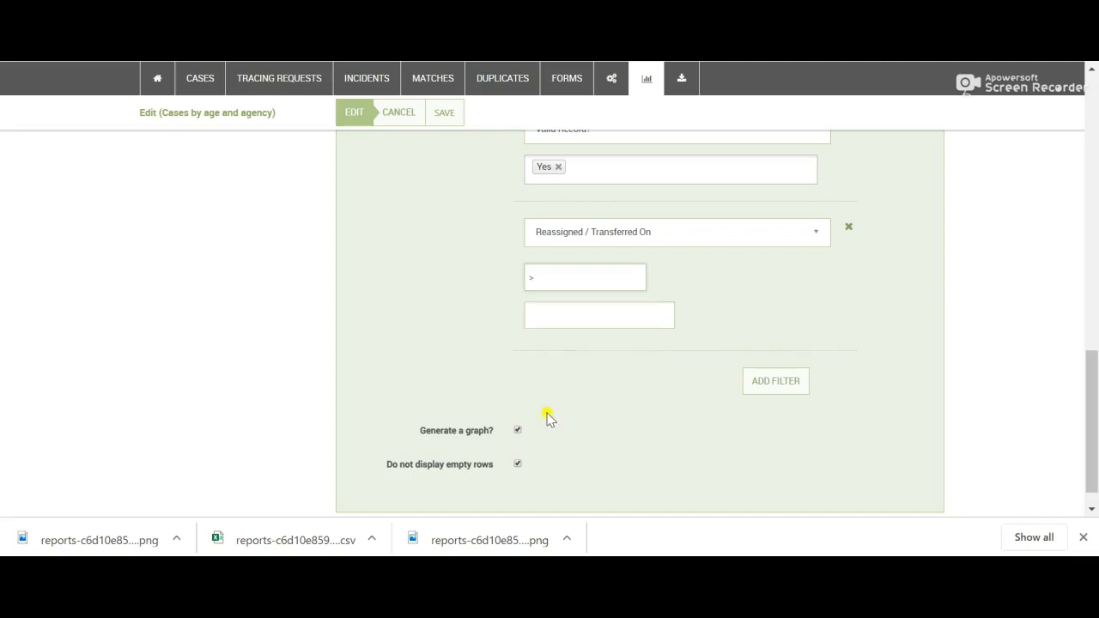
click(551, 317)
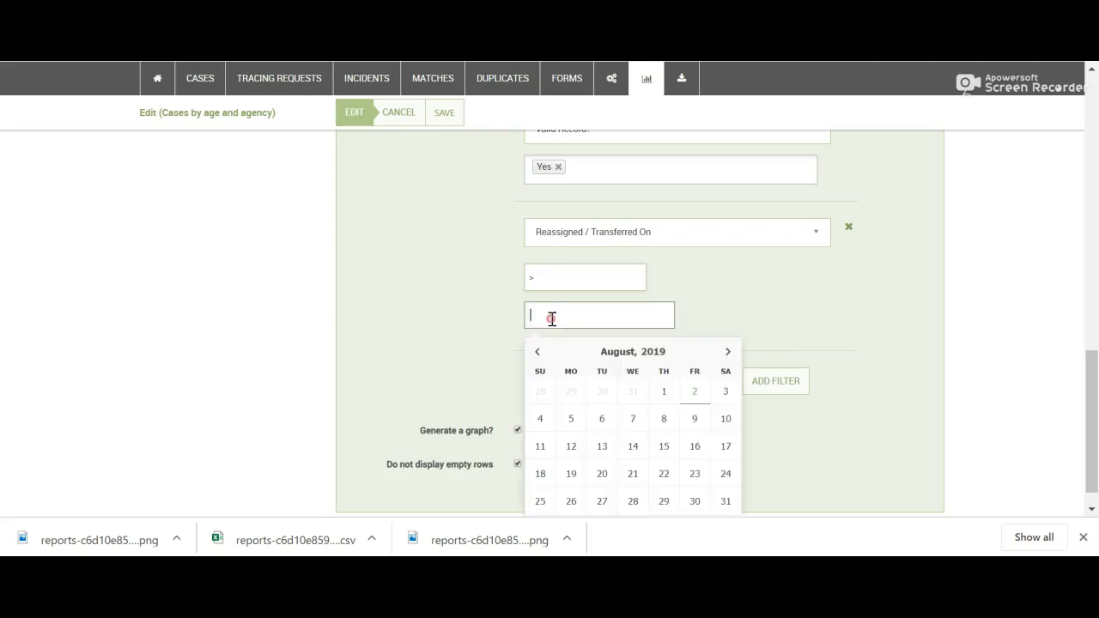
click(538, 354)
click(538, 354)
click(537, 353)
click(633, 390)
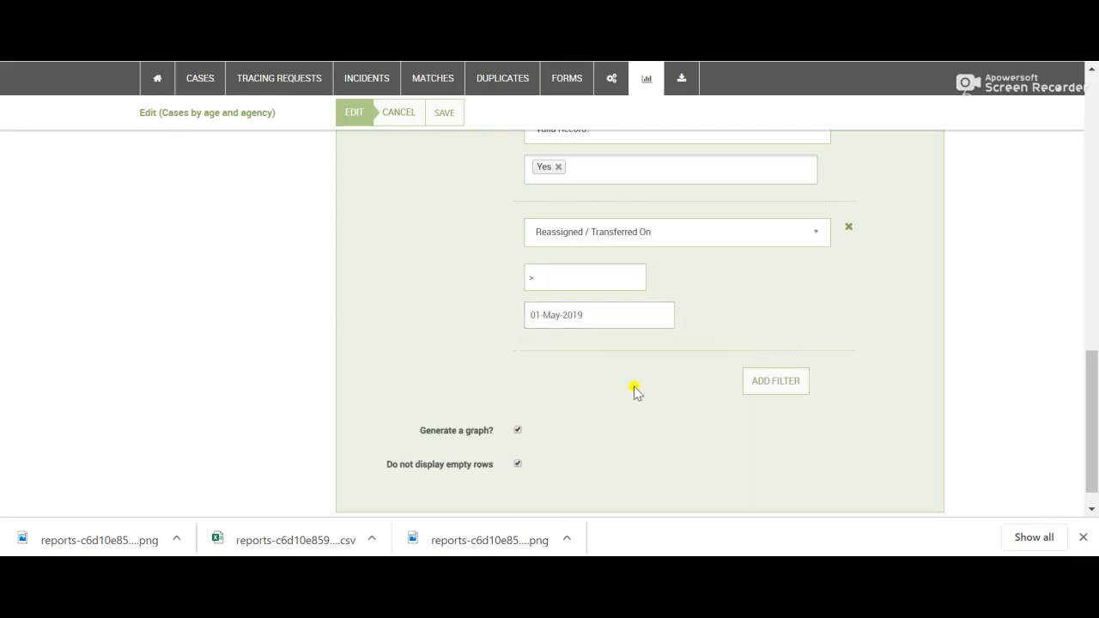
- Save the report with the transfer date filter and check the UNICEF row total
scroll(867, 380, up, 12)
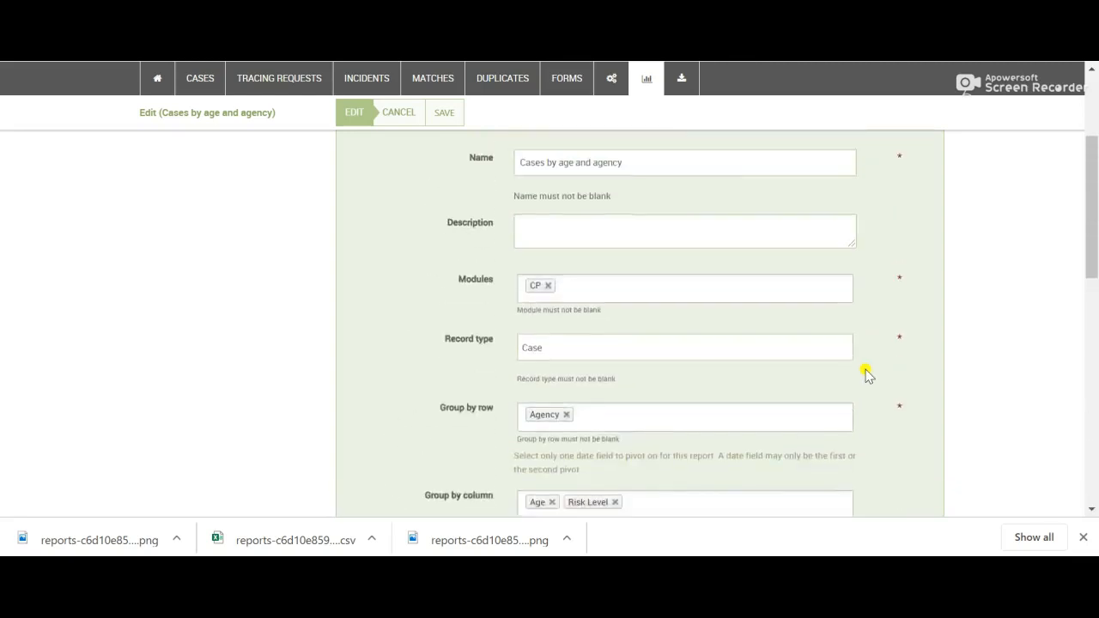
click(447, 174)
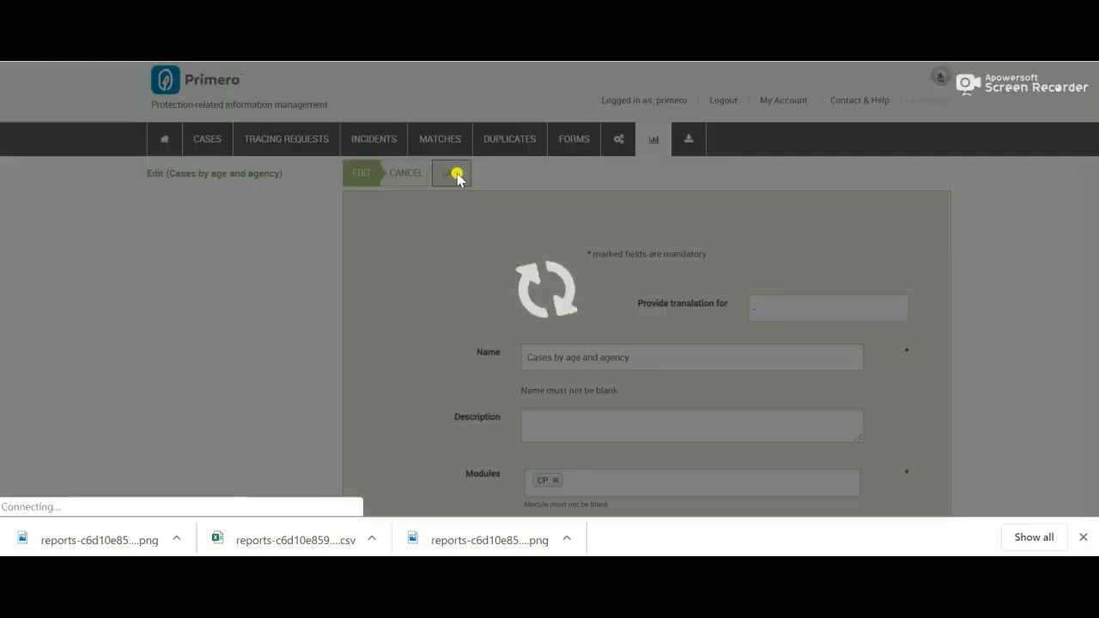
scroll(833, 297, down, 1)
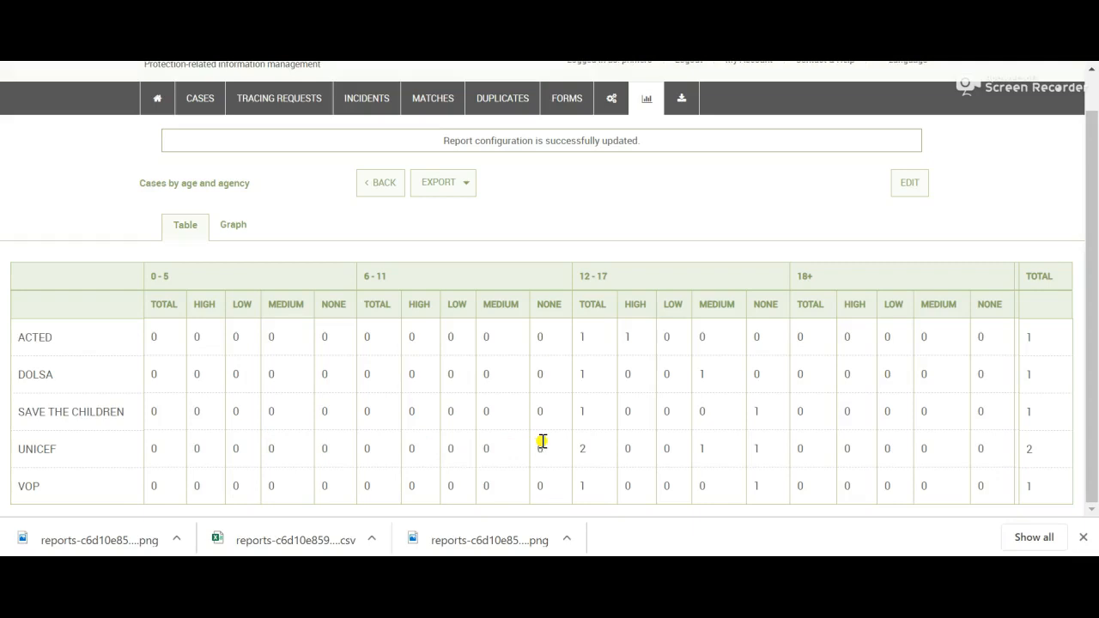
double_click(1029, 449)
click(1047, 452)
- Reopen the report for editing, remove the Case Status filter, and save to view the updated table
click(904, 184)
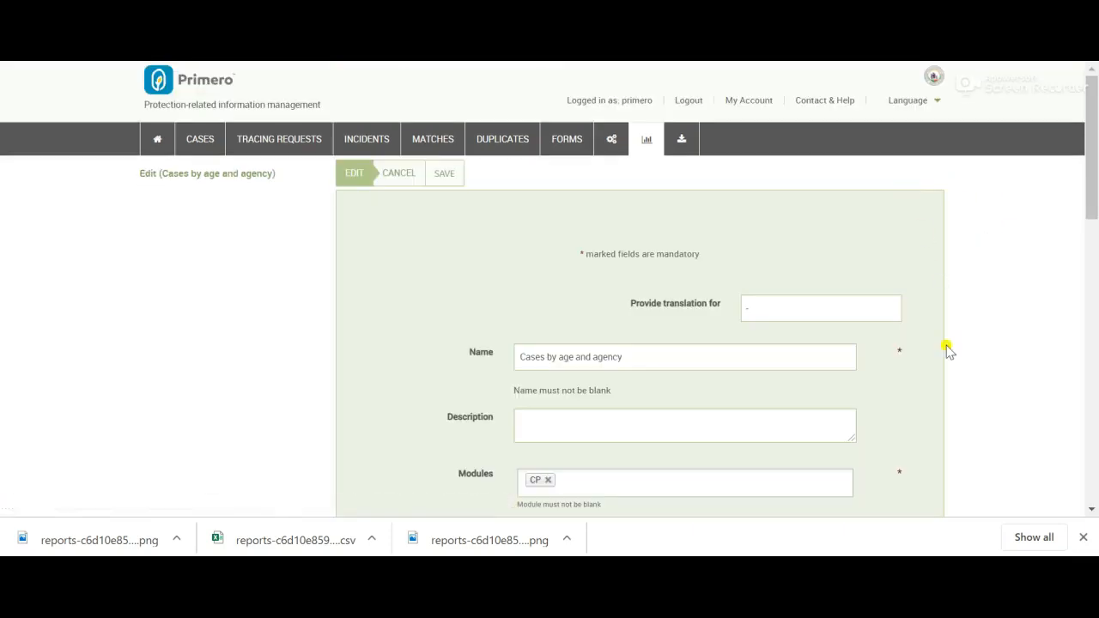
scroll(943, 352, down, 15)
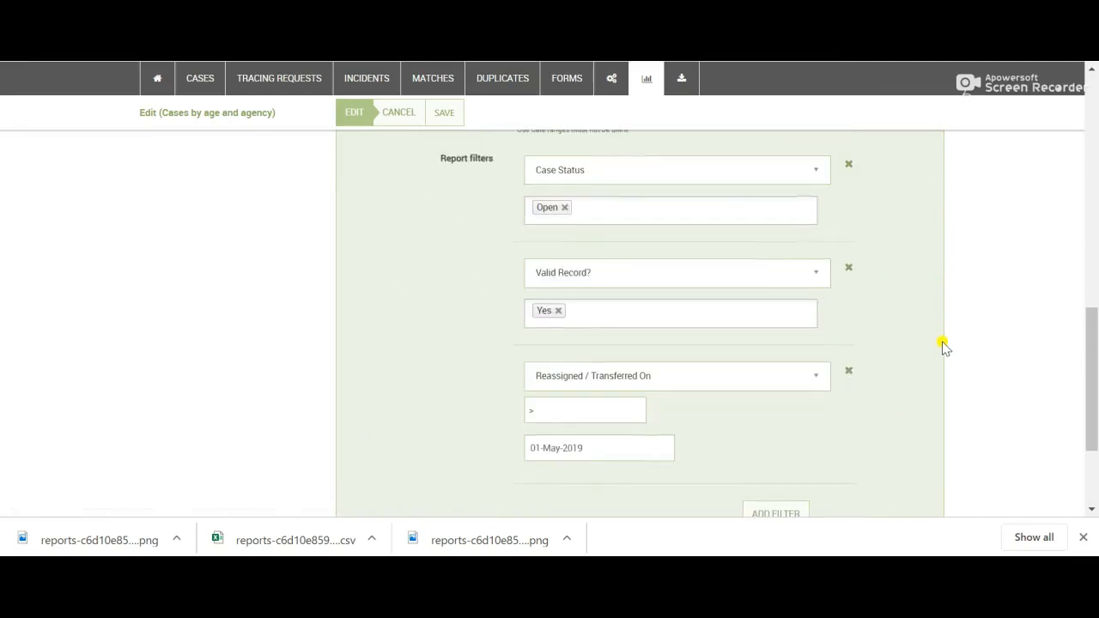
scroll(943, 340, up, 1)
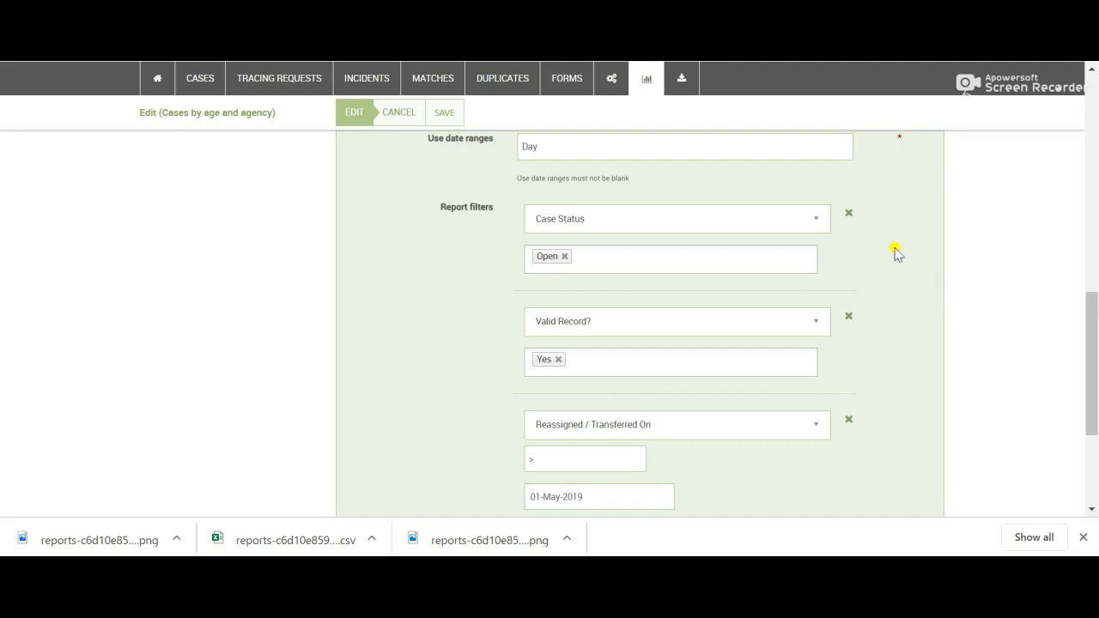
click(849, 215)
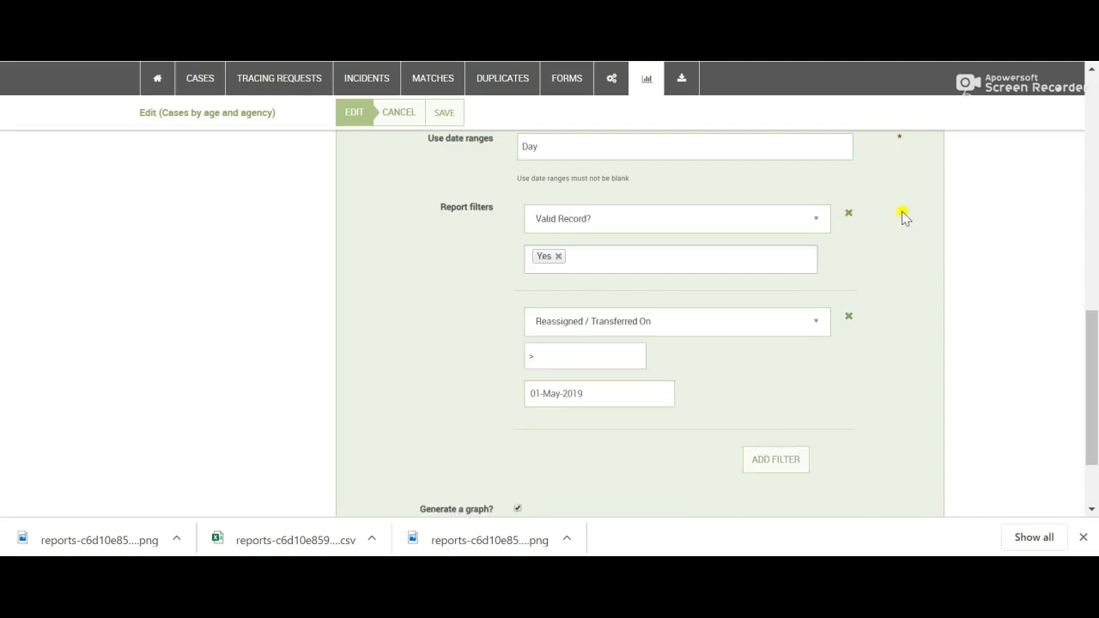
click(444, 112)
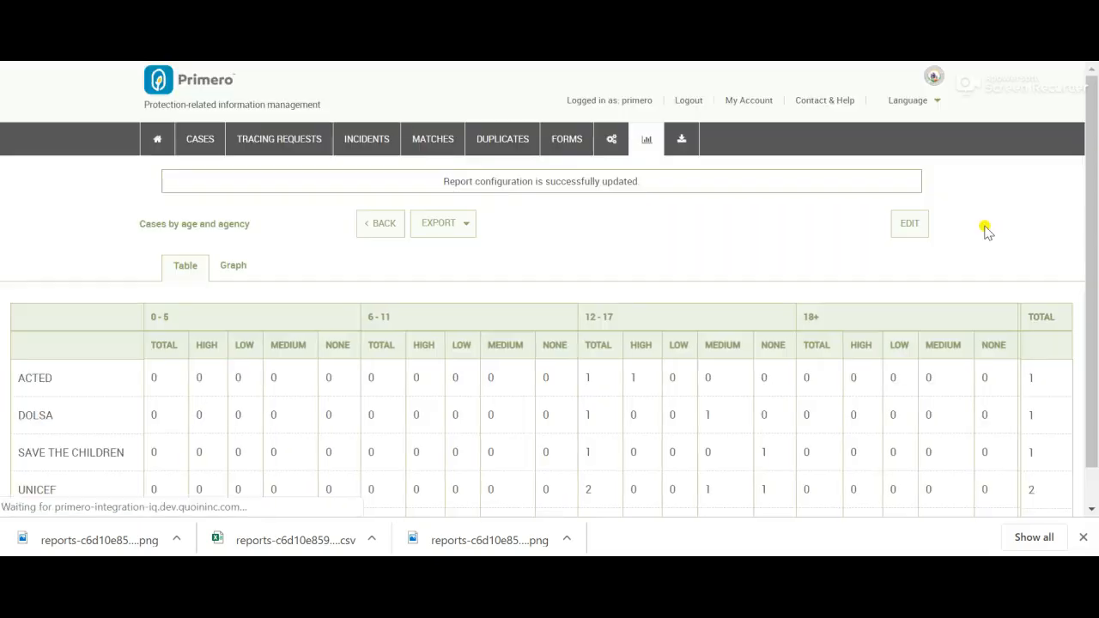
scroll(989, 348, down, 1)
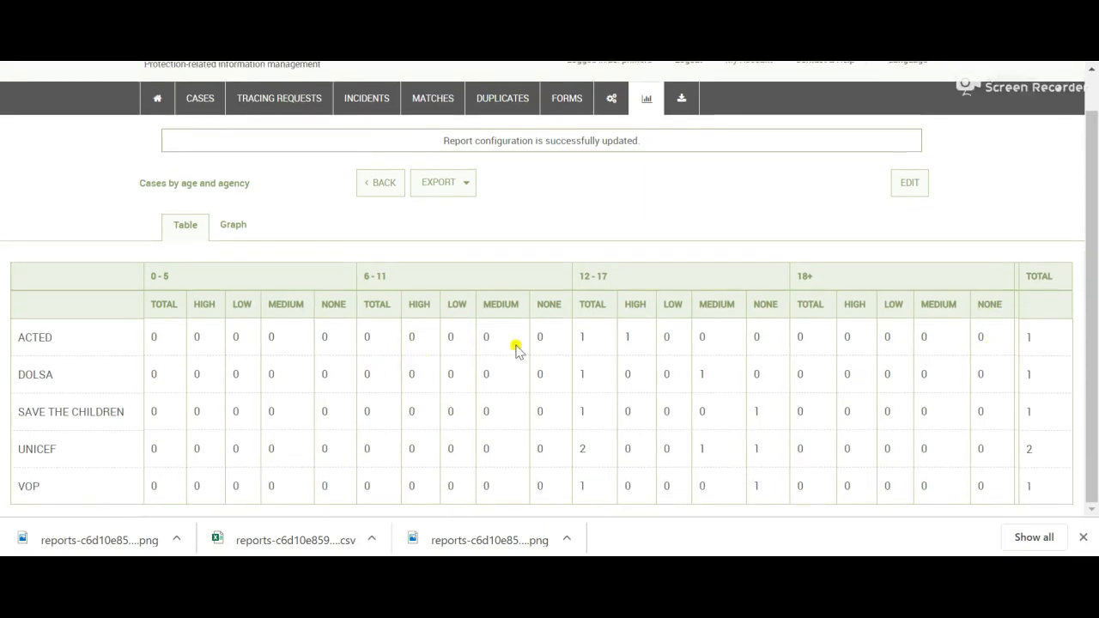
- Edit the report again to remove the Reassigned / Transferred On filter, save it, and highlight the UNICEF total
click(908, 183)
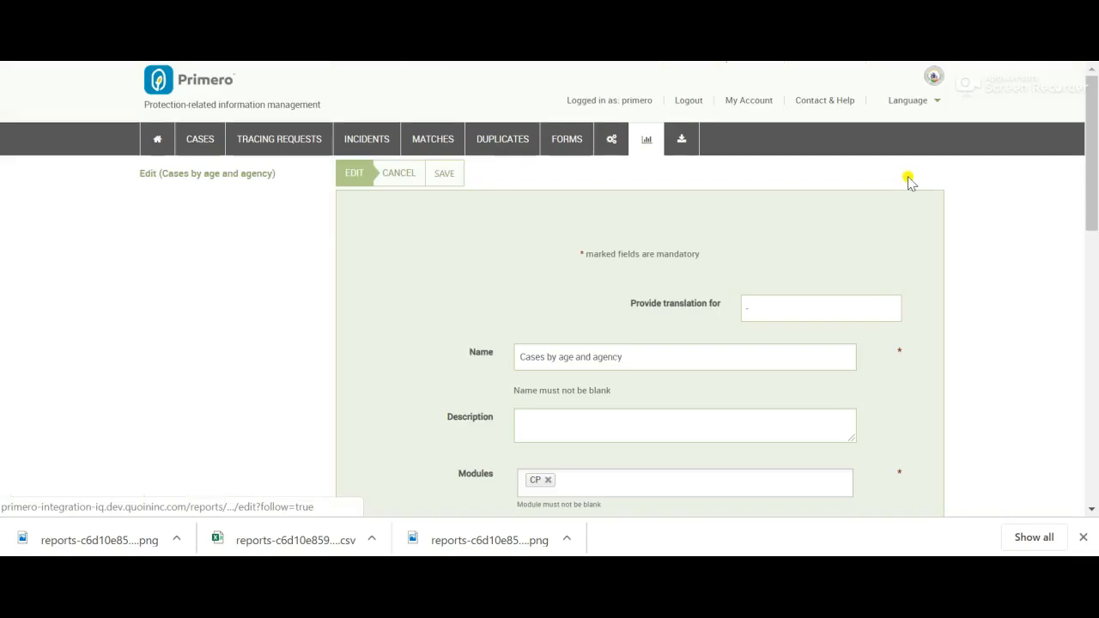
scroll(775, 314, down, 10)
scroll(779, 306, down, 2)
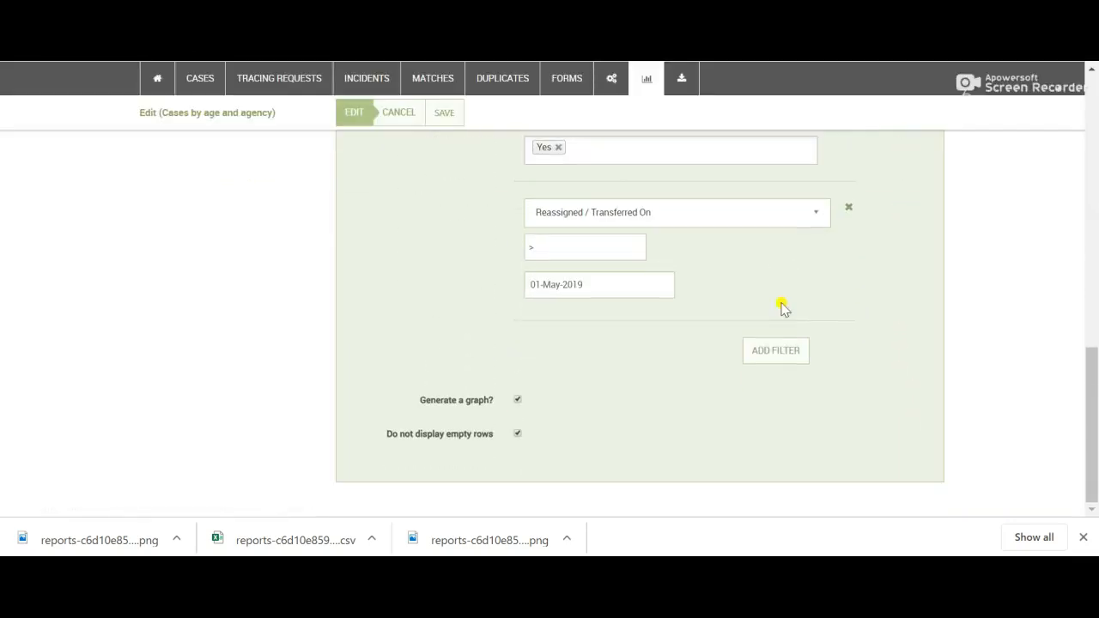
click(848, 210)
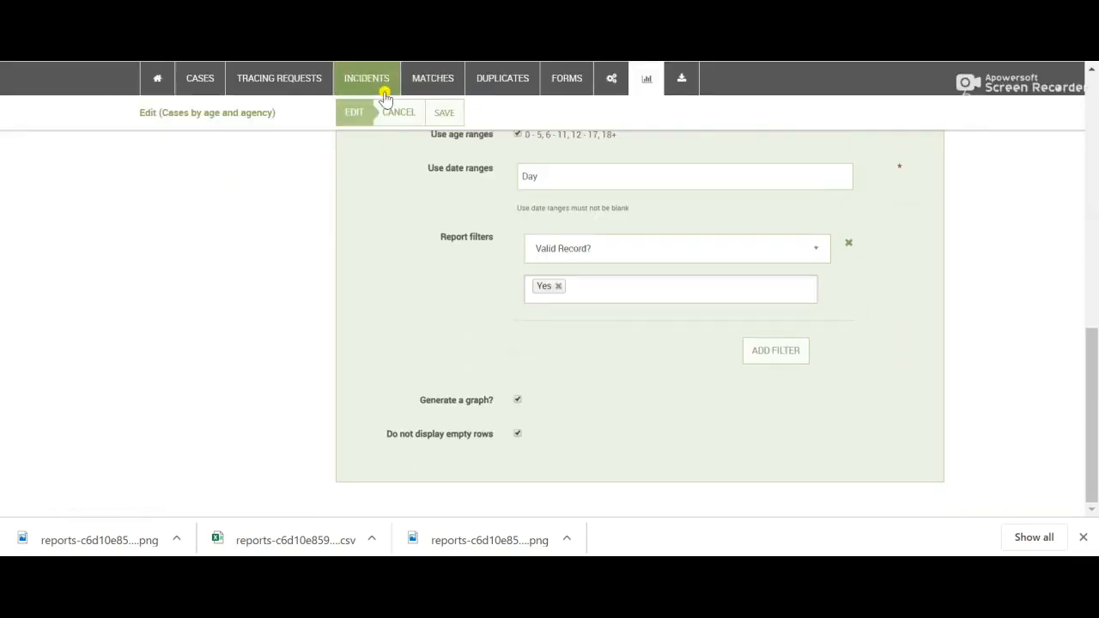
click(444, 112)
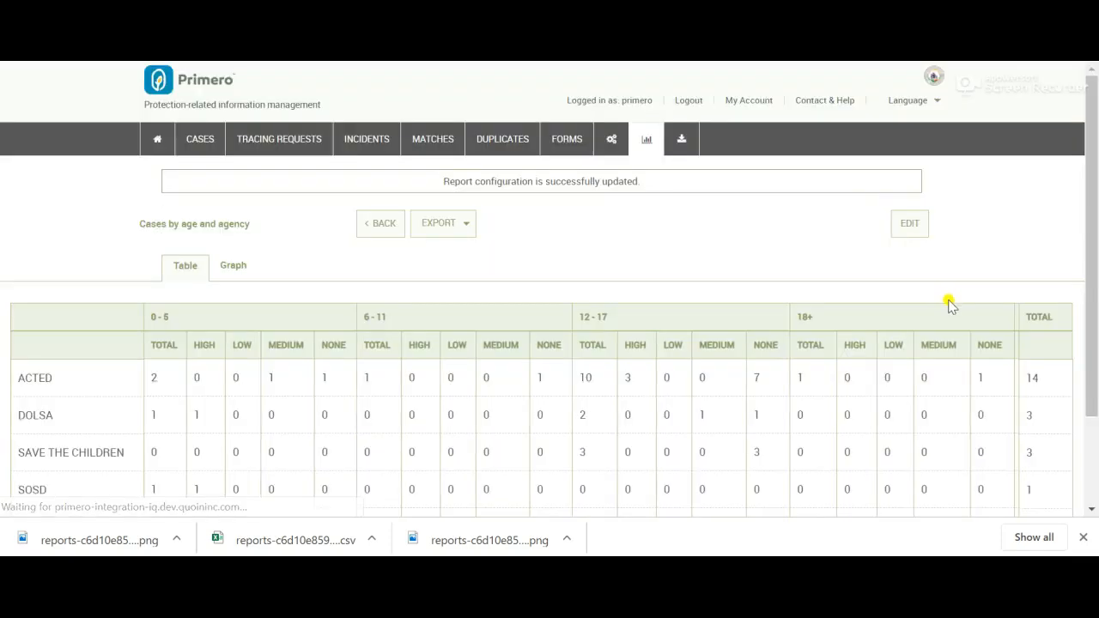
scroll(950, 302, down, 2)
drag(1048, 444, 1030, 452)
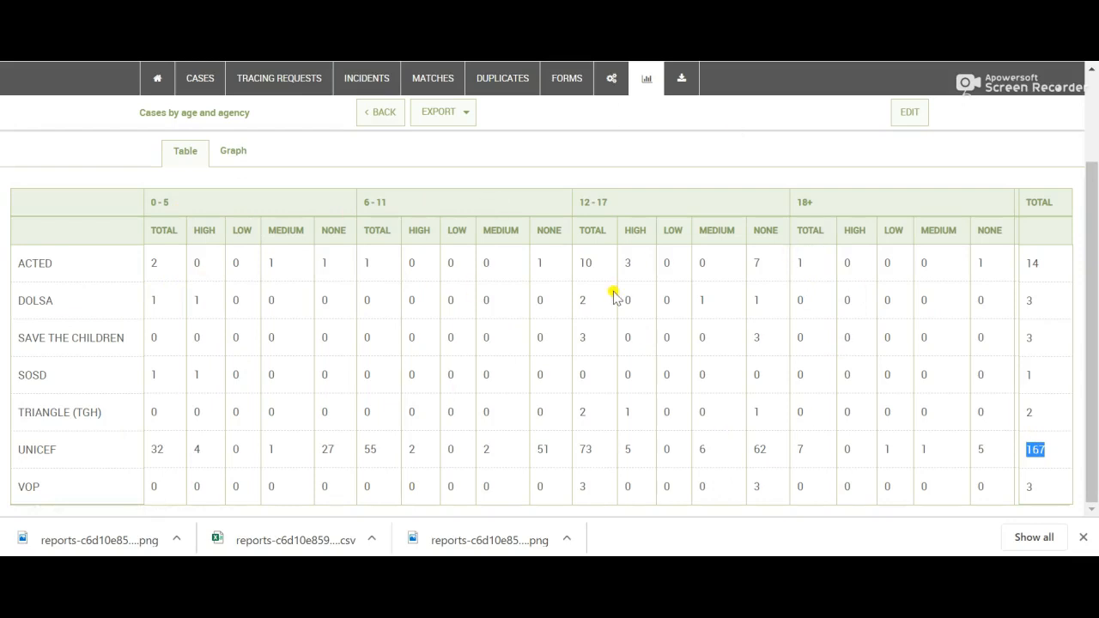
- Reopen the report for editing and replace Age and Risk Level in Group by column with Date of Registration or Interview
click(908, 122)
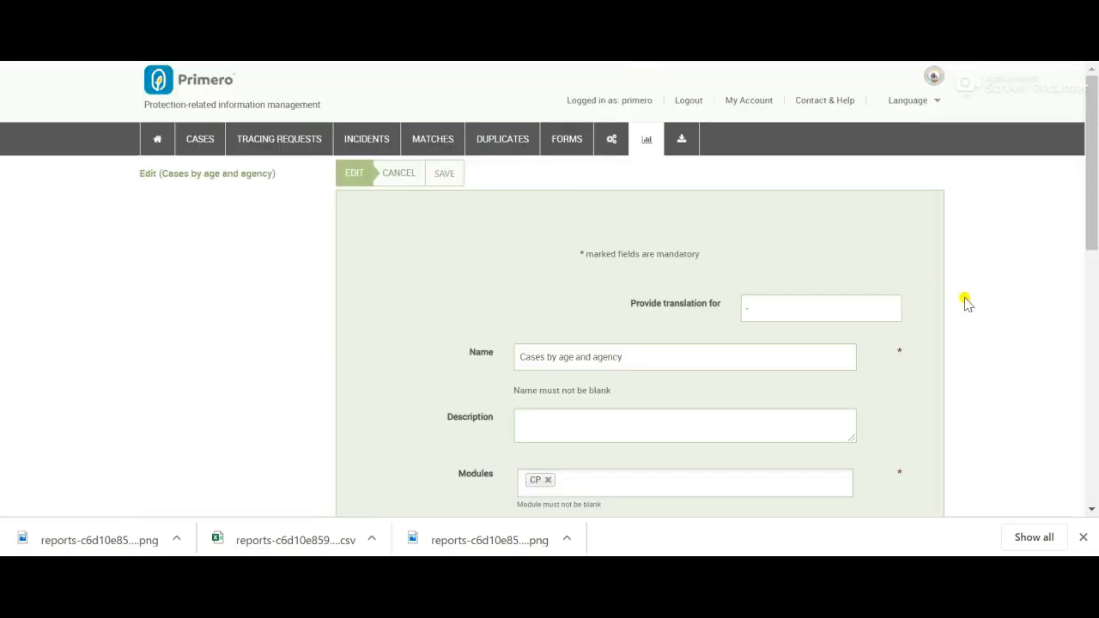
scroll(967, 296, down, 1)
scroll(967, 292, down, 5)
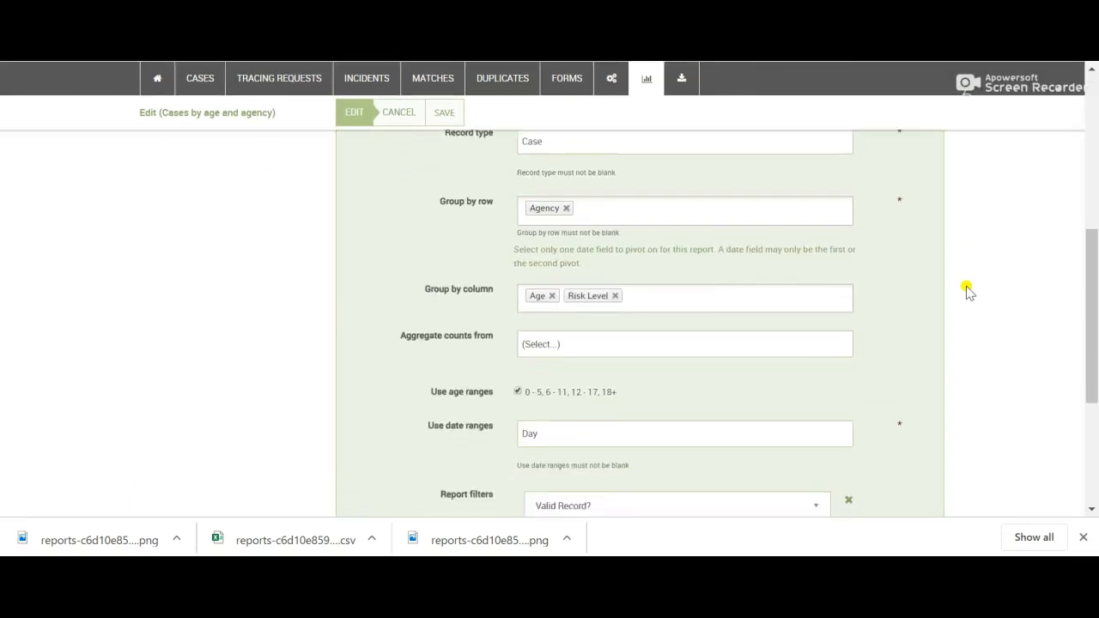
scroll(967, 292, down, 3)
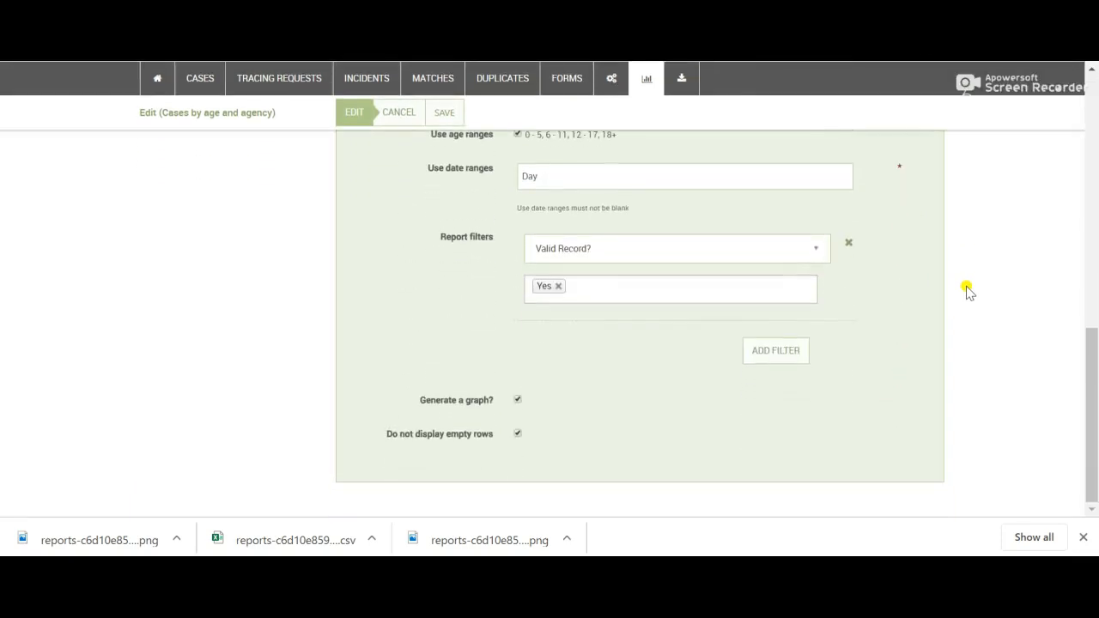
scroll(967, 292, up, 3)
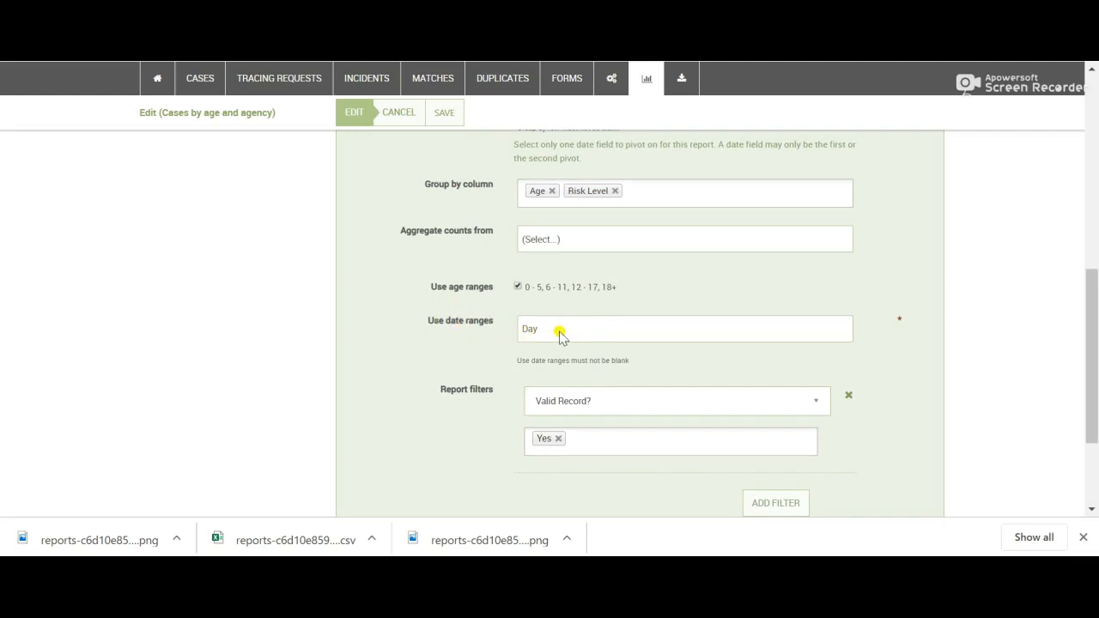
scroll(559, 335, up, 3)
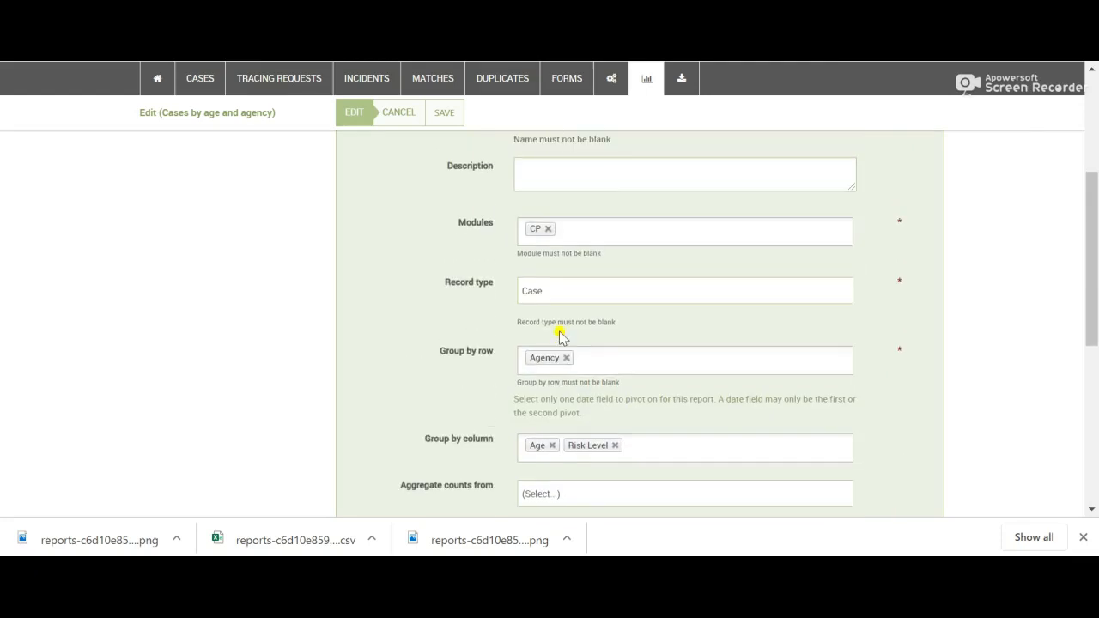
scroll(559, 335, down, 1)
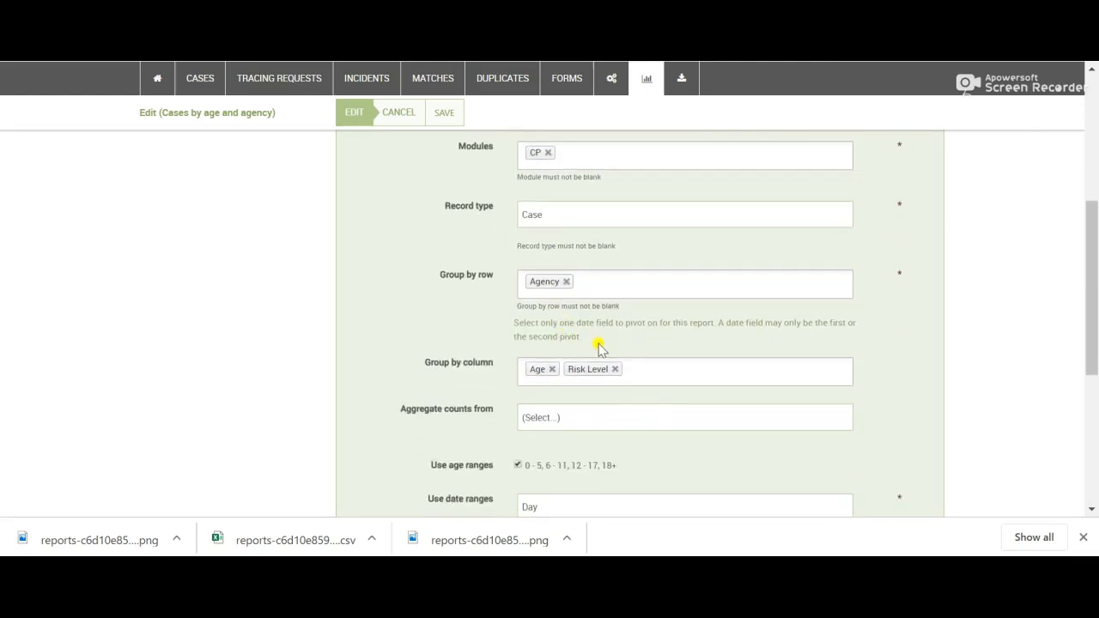
click(554, 371)
click(577, 370)
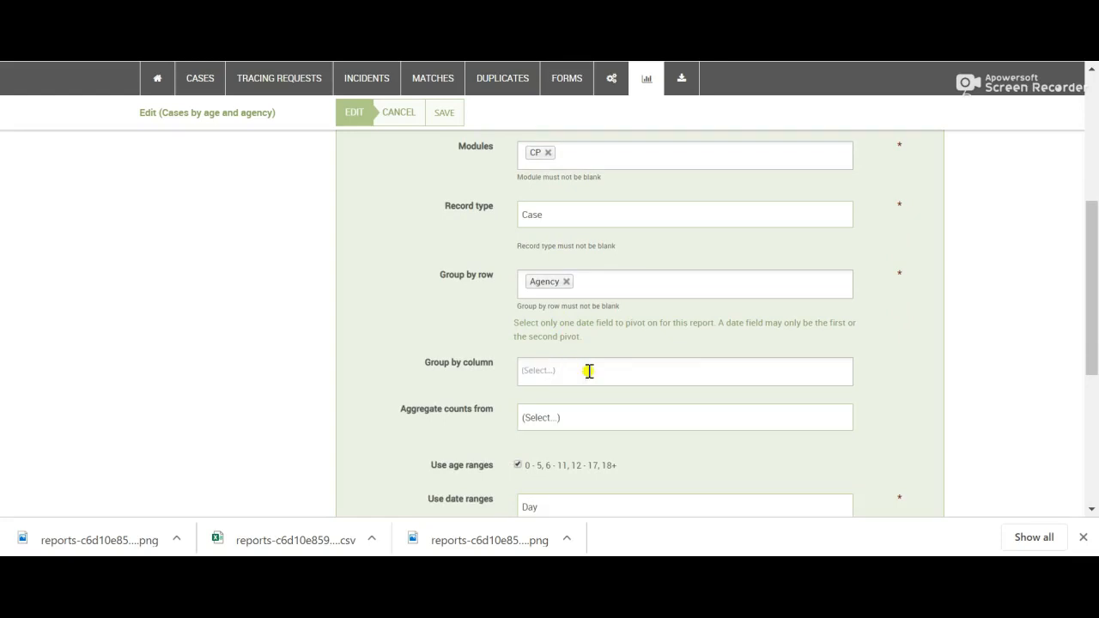
click(608, 370)
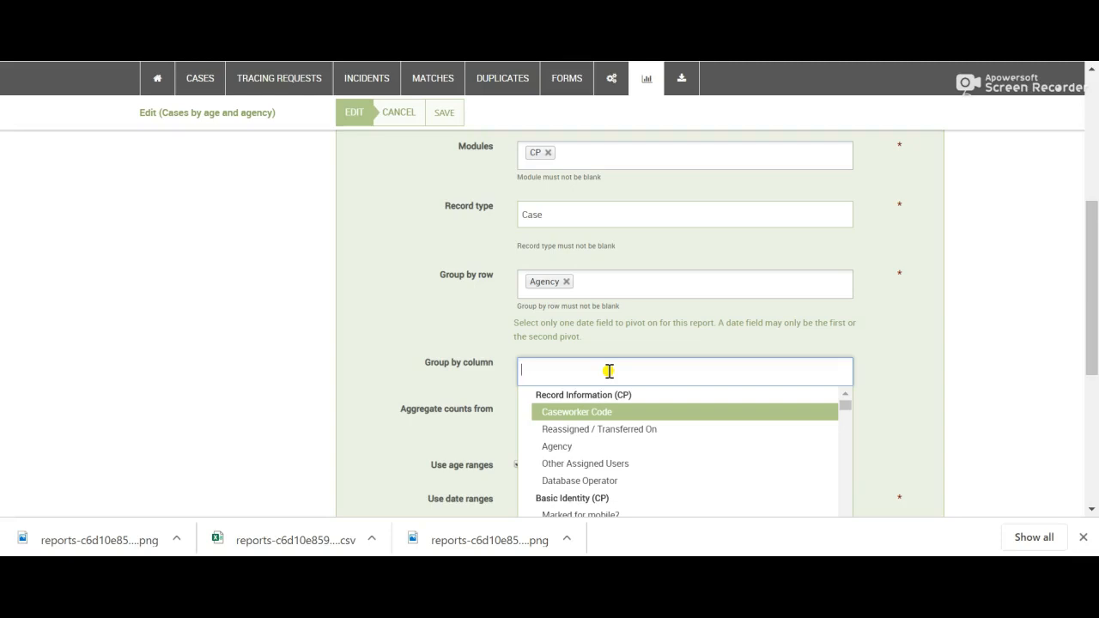
text(reg)
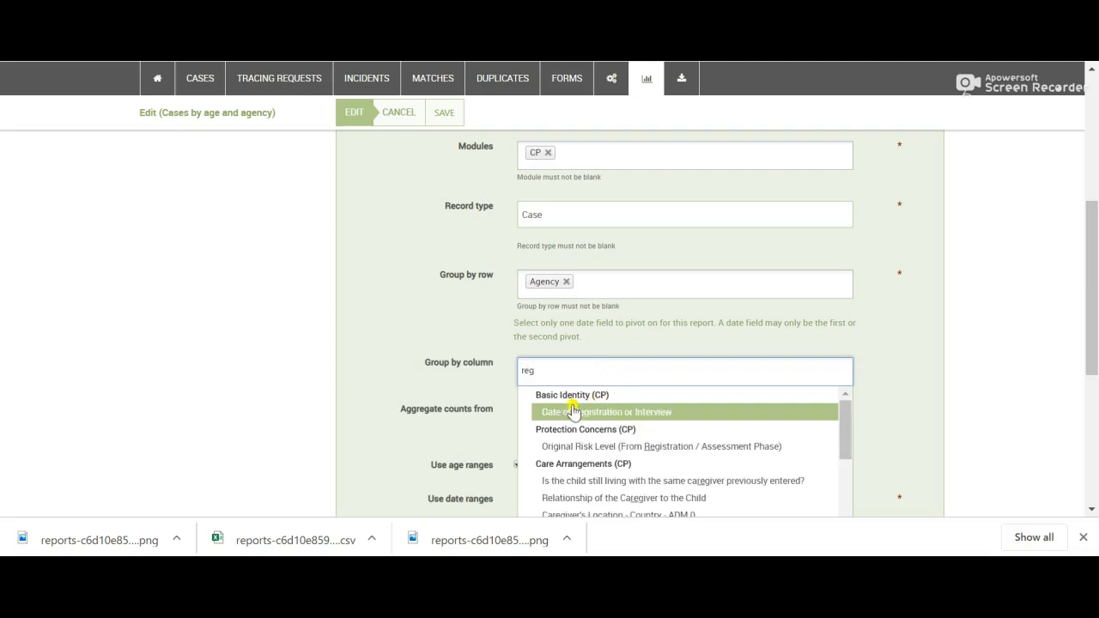
click(584, 416)
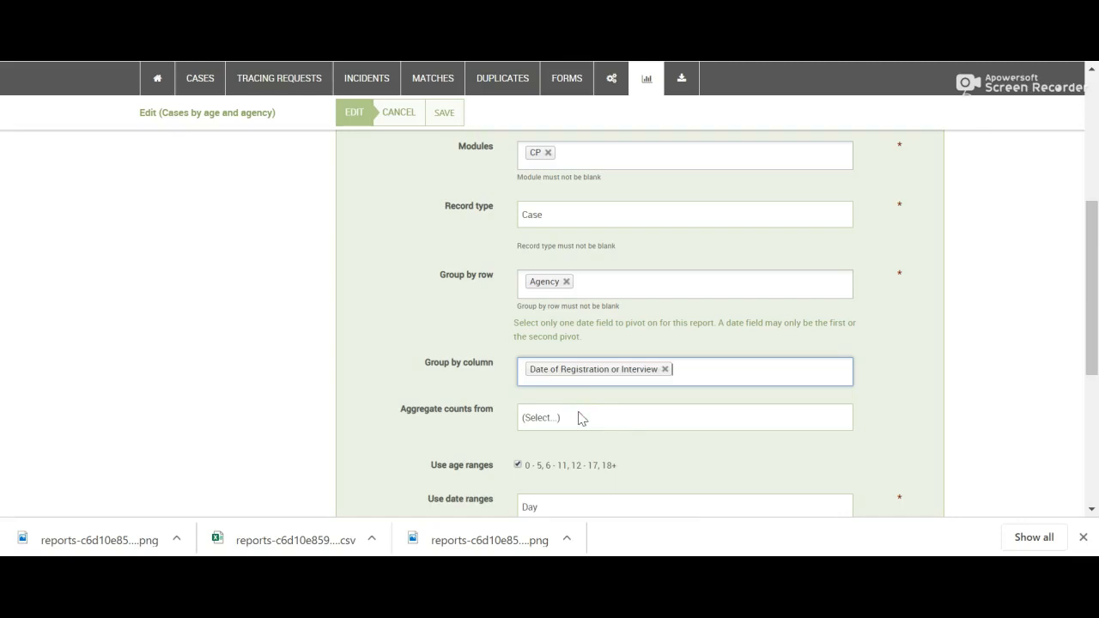
- Save the report with Use date ranges kept at Day and look through each agency's counts by registration date
scroll(865, 460, down, 1)
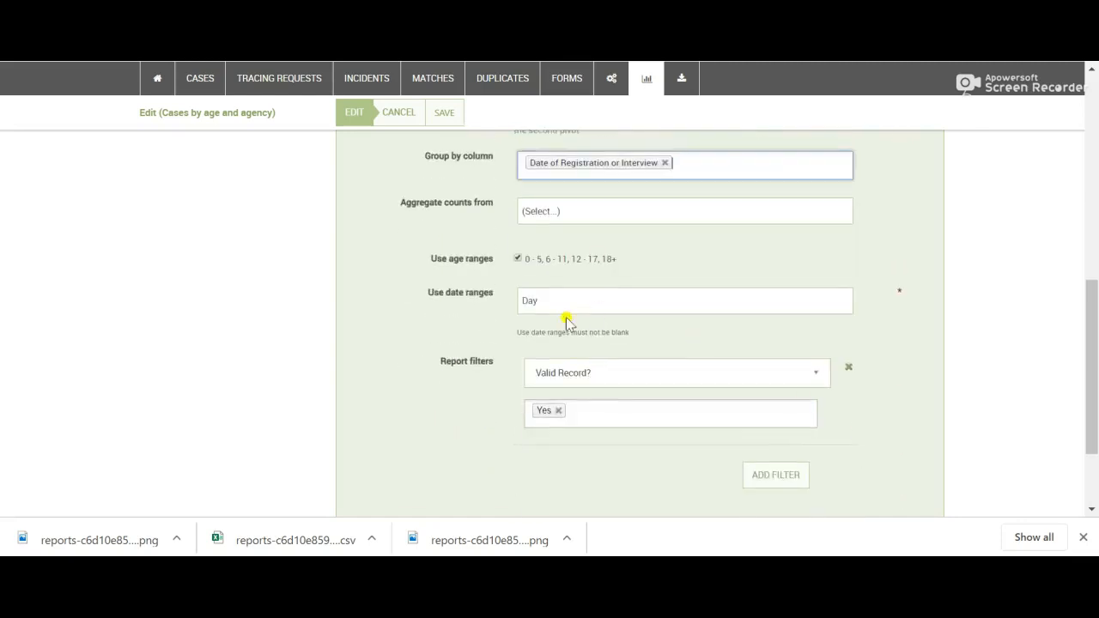
click(541, 306)
click(541, 305)
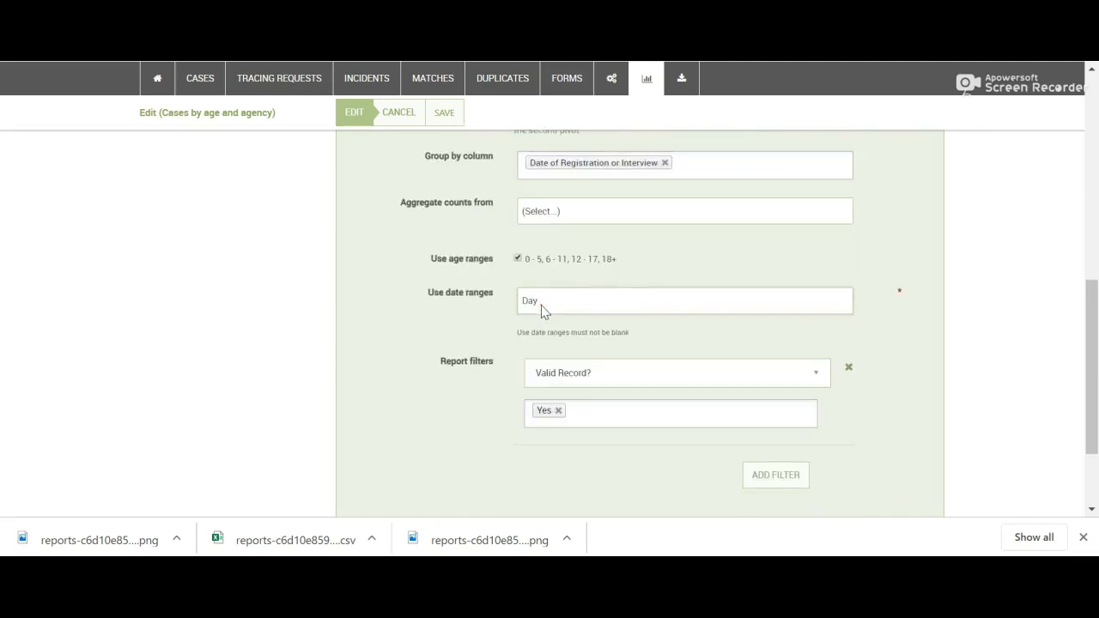
click(444, 117)
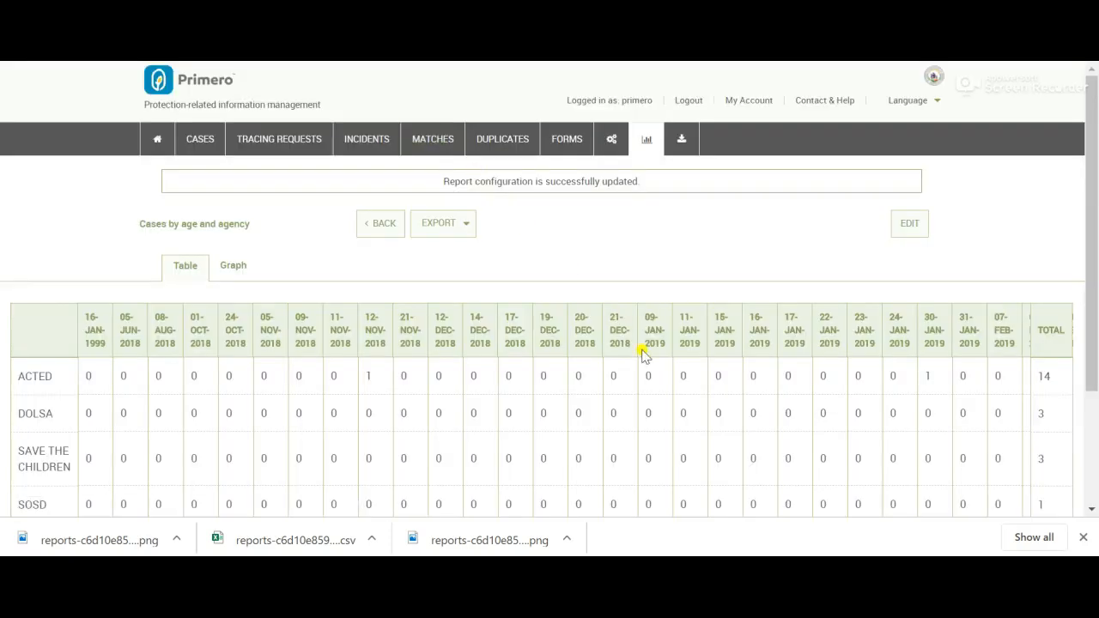
scroll(644, 352, down, 2)
scroll(644, 352, right, 10)
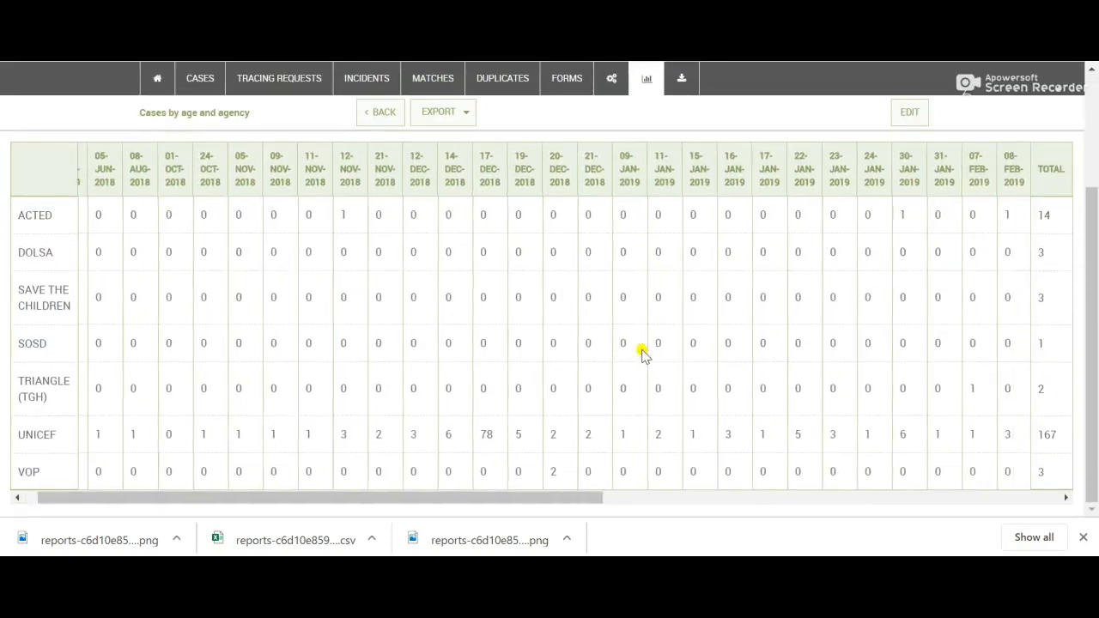
scroll(642, 352, left, 10)
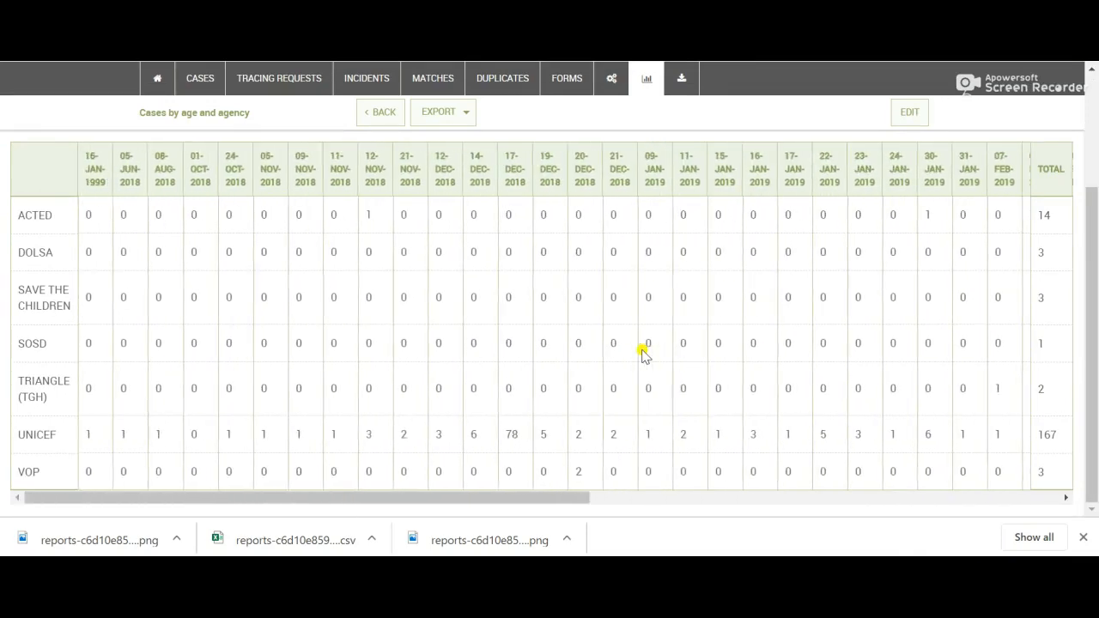
scroll(642, 352, up, 1)
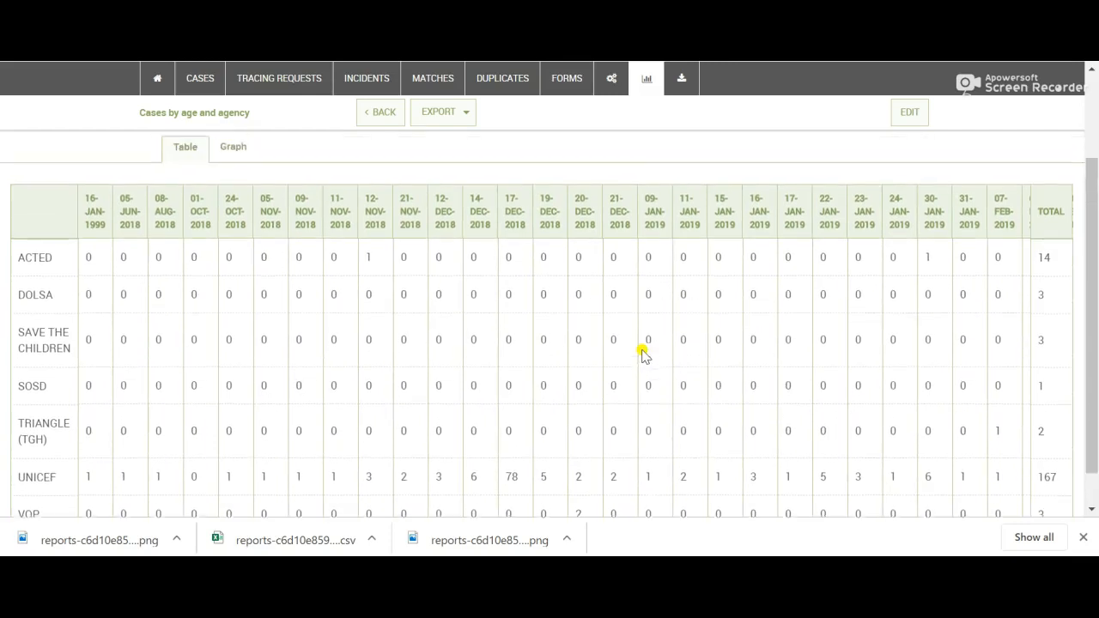
scroll(642, 352, down, 1)
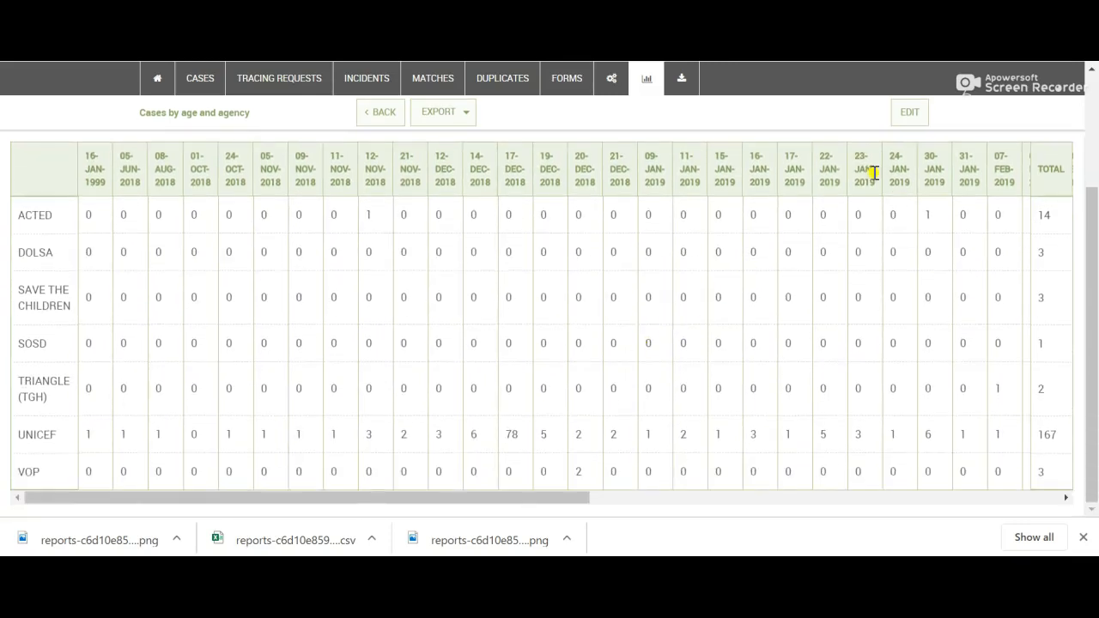
- Edit the report to set Use date ranges to Month, save it, and reopen it for editing
click(914, 120)
scroll(811, 334, down, 4)
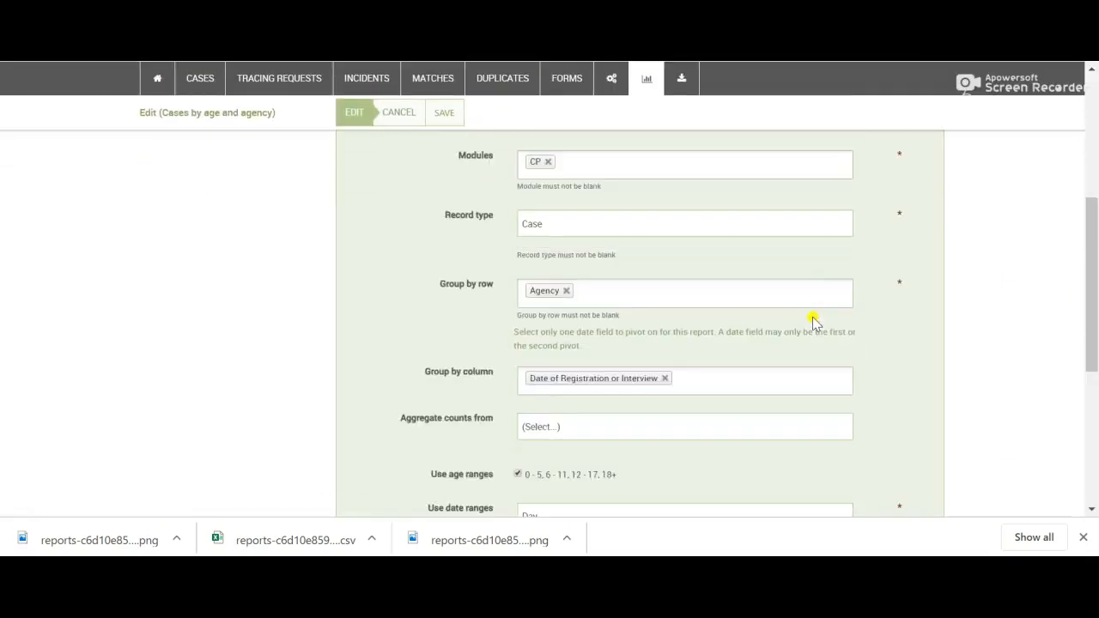
scroll(813, 323, down, 3)
click(555, 258)
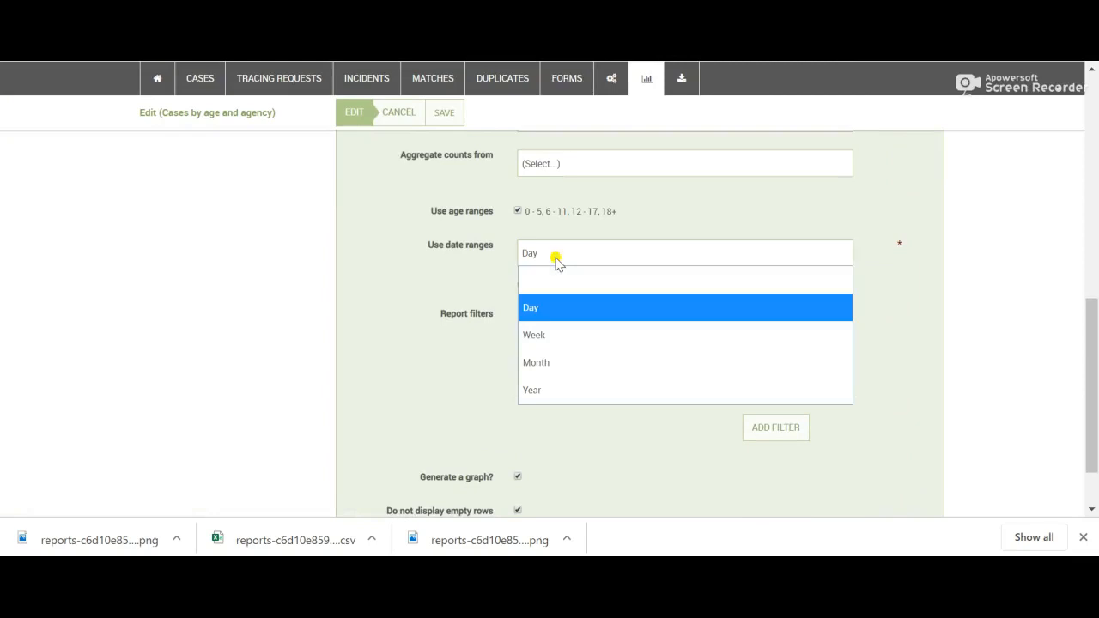
click(578, 362)
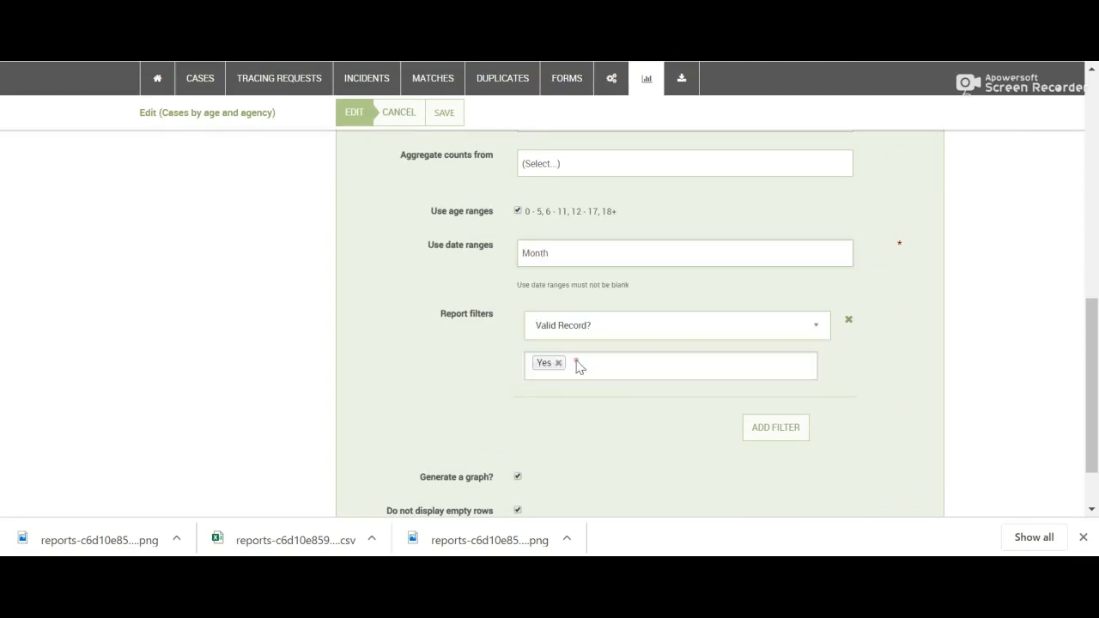
click(445, 115)
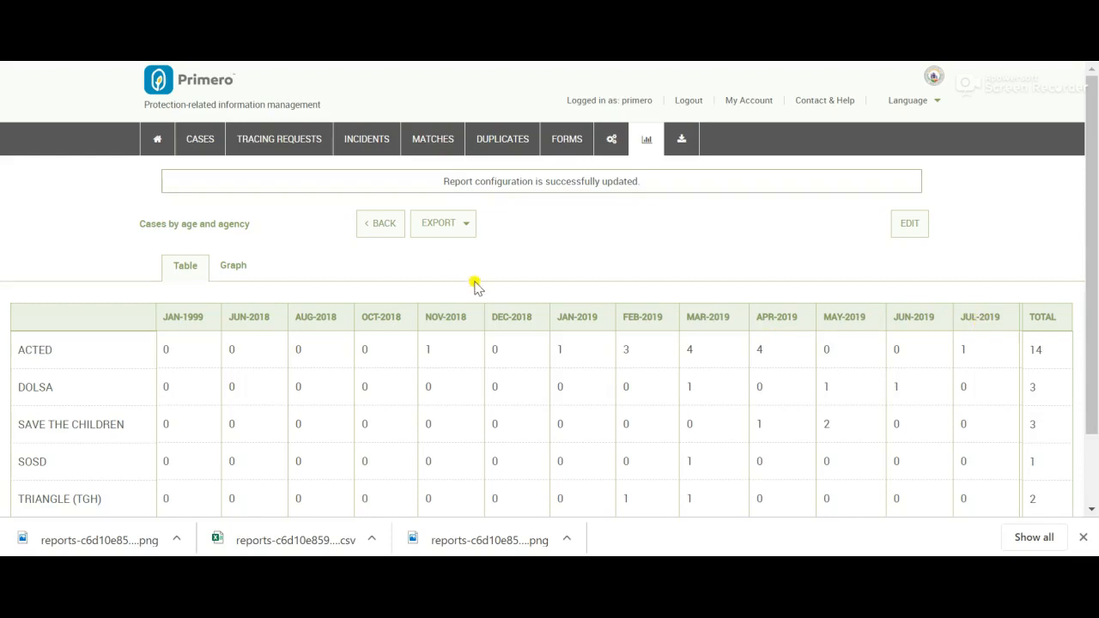
click(916, 224)
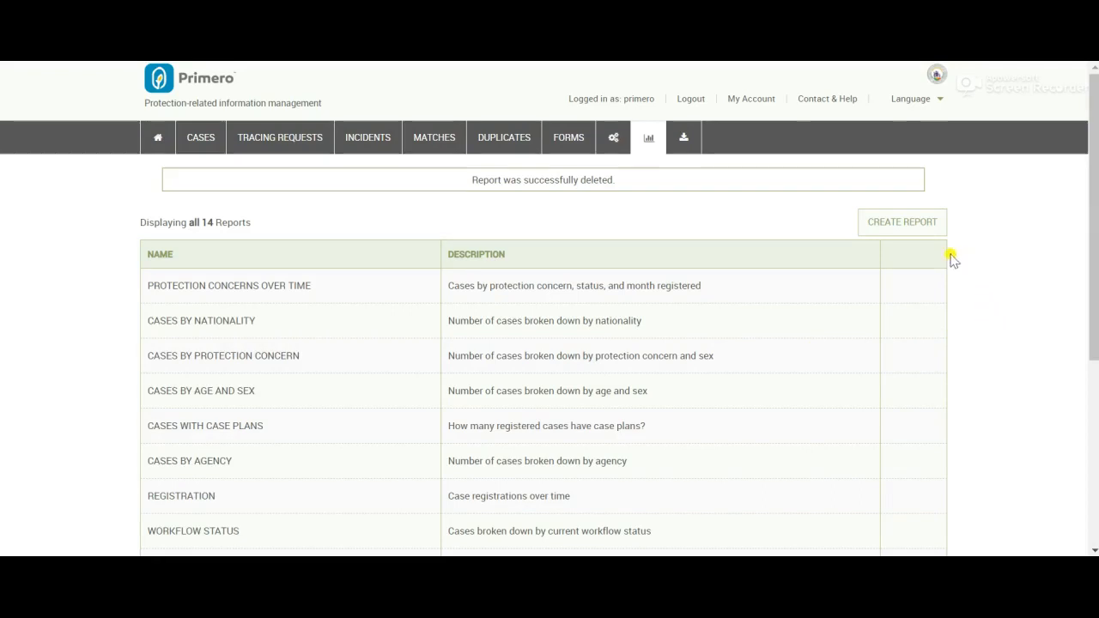
- Create a new report and name it "Report on Services"
click(911, 237)
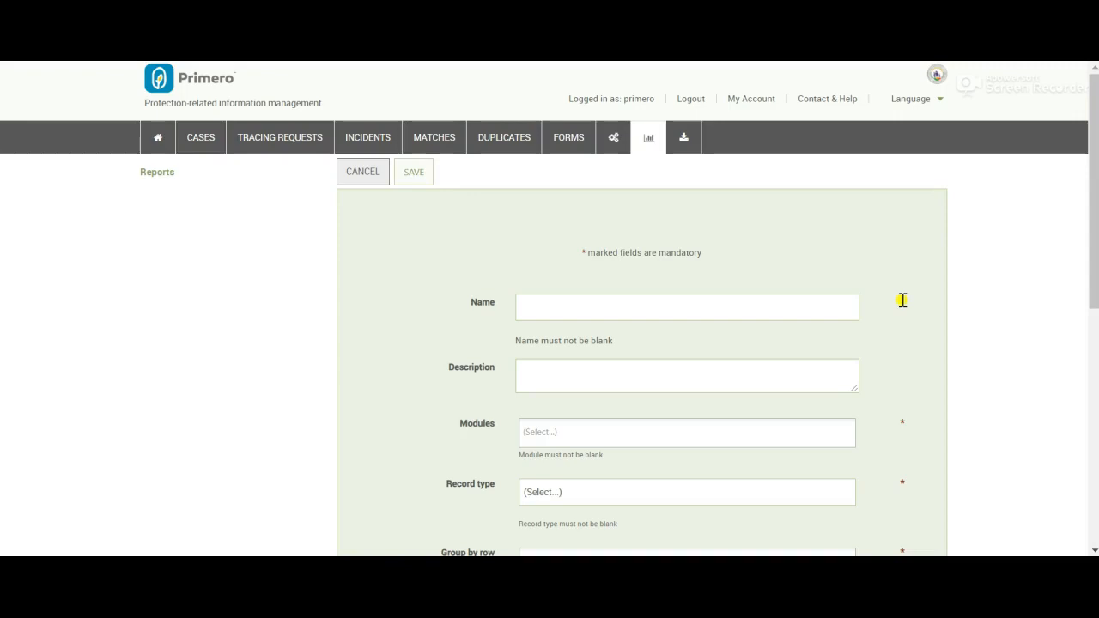
click(667, 314)
text(Repo)
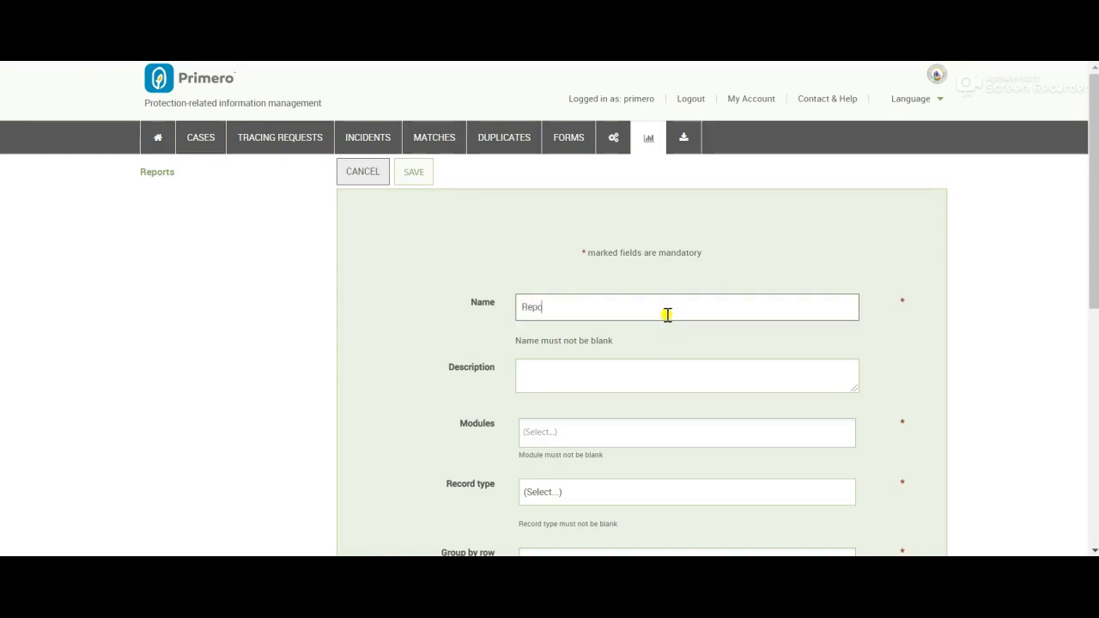
text(rt on Services)
key(Tab)
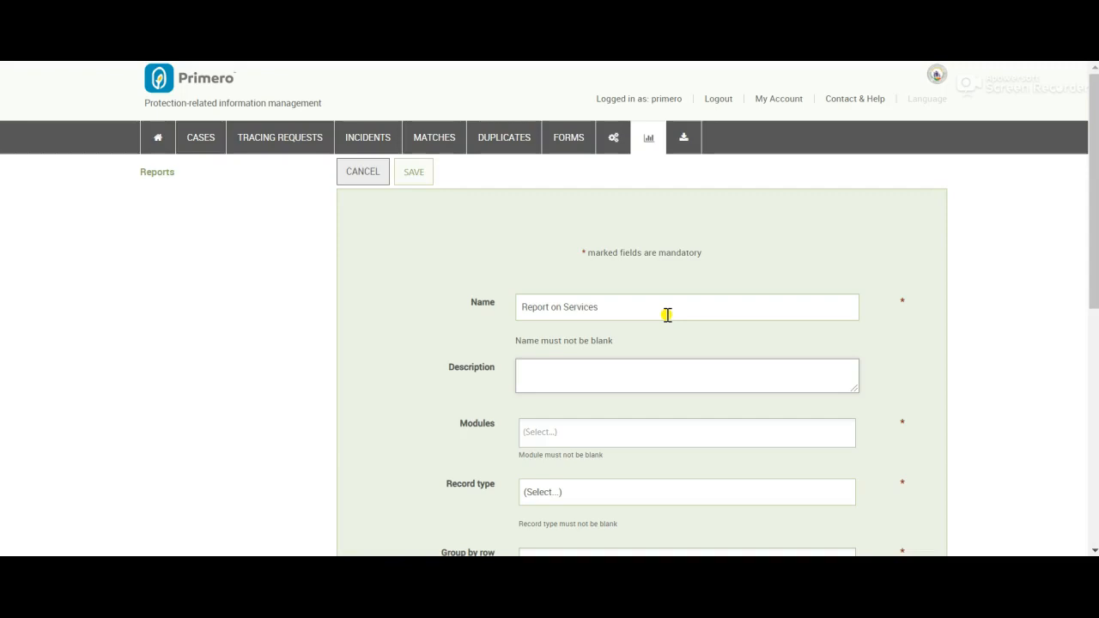
- Enter the description "Reporting on services by type and risk level" for the new report
text(W)
key(BackSpace)
text(Repro)
key(BackSpace)
key(BackSpace)
text(orting on services cy type and)
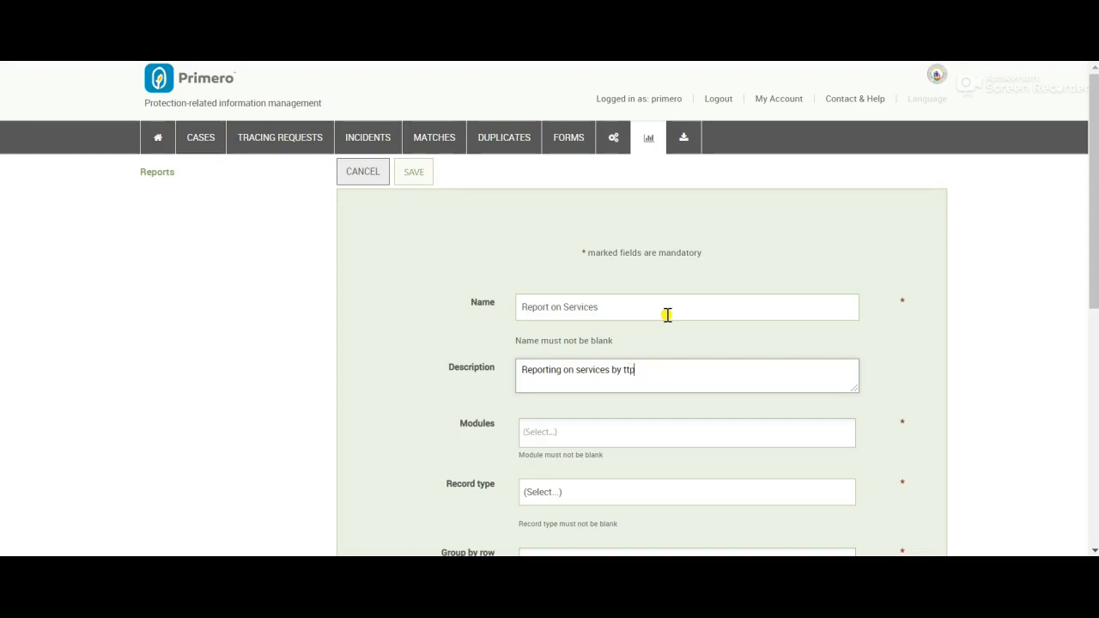
text( risk level)
- Assign the report to the CP module and set its Record type to Service
click(541, 424)
click(544, 457)
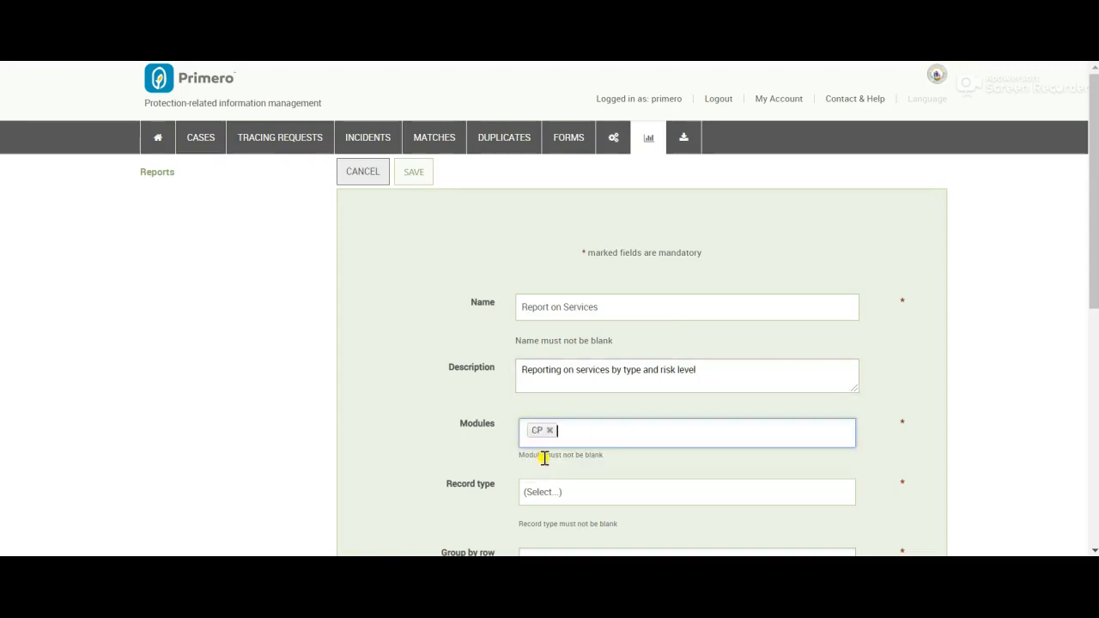
scroll(544, 459, down, 1)
scroll(544, 459, down, 1)
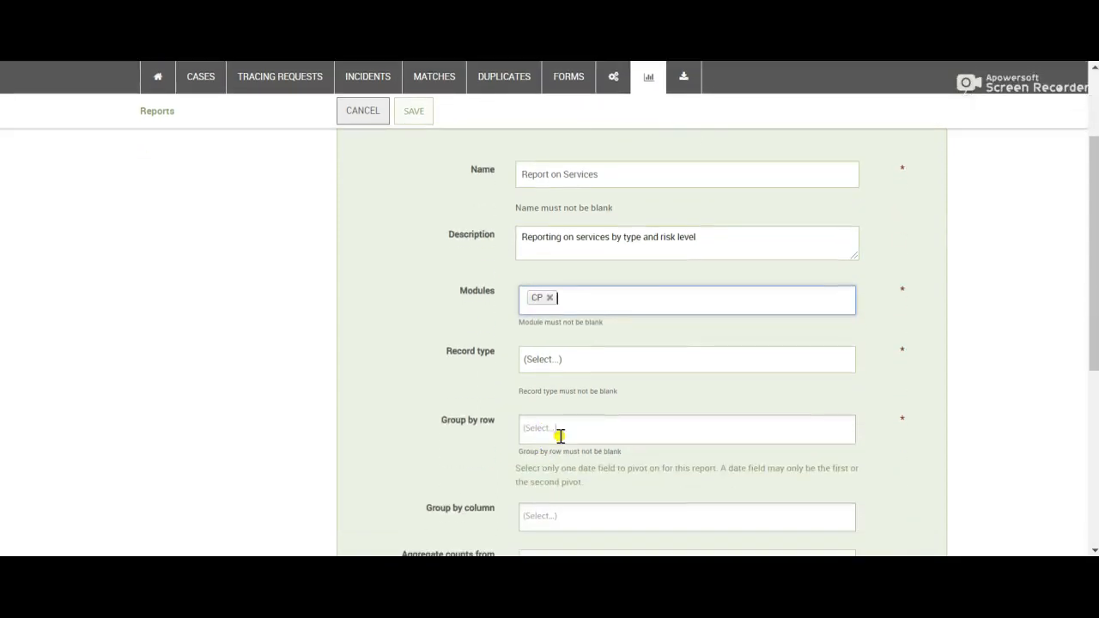
click(575, 359)
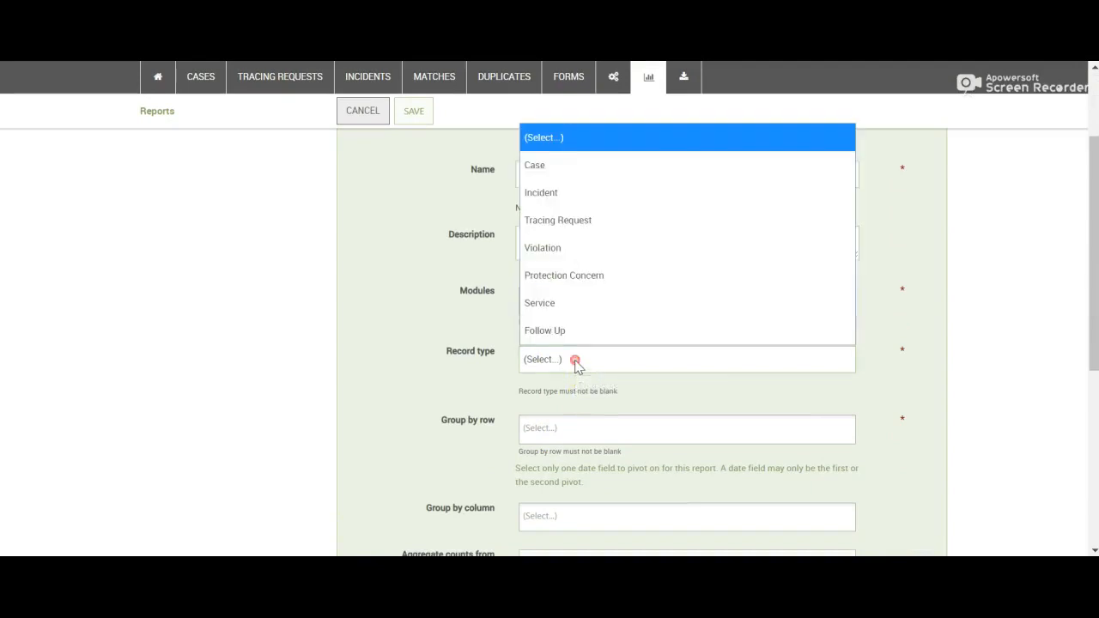
click(588, 312)
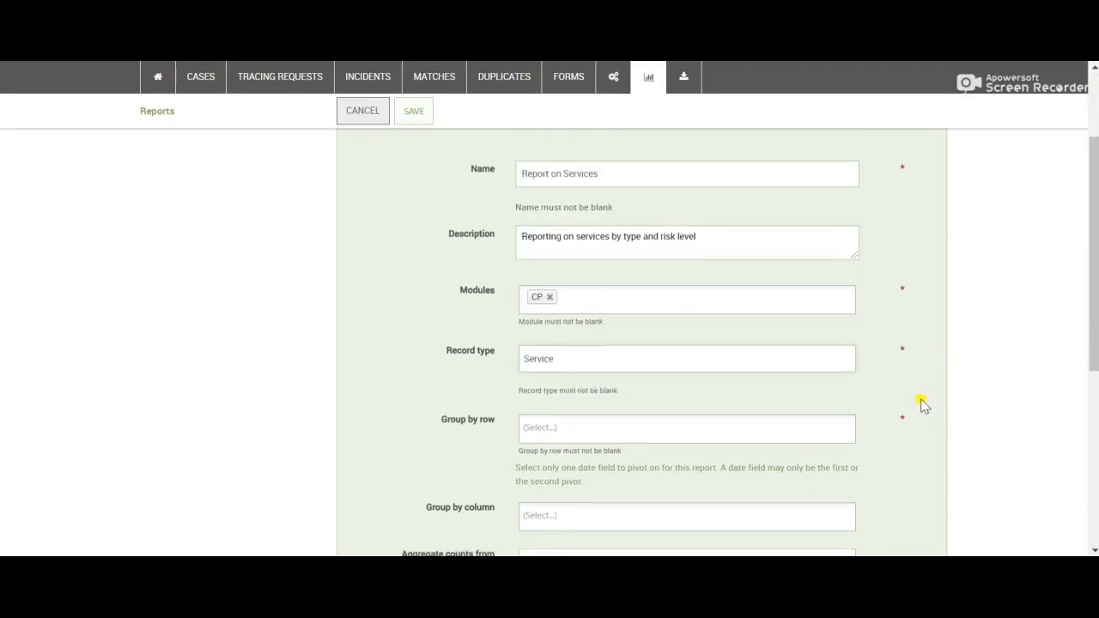
- Set Group by row to the nested services field Services requested or required
scroll(921, 403, down, 1)
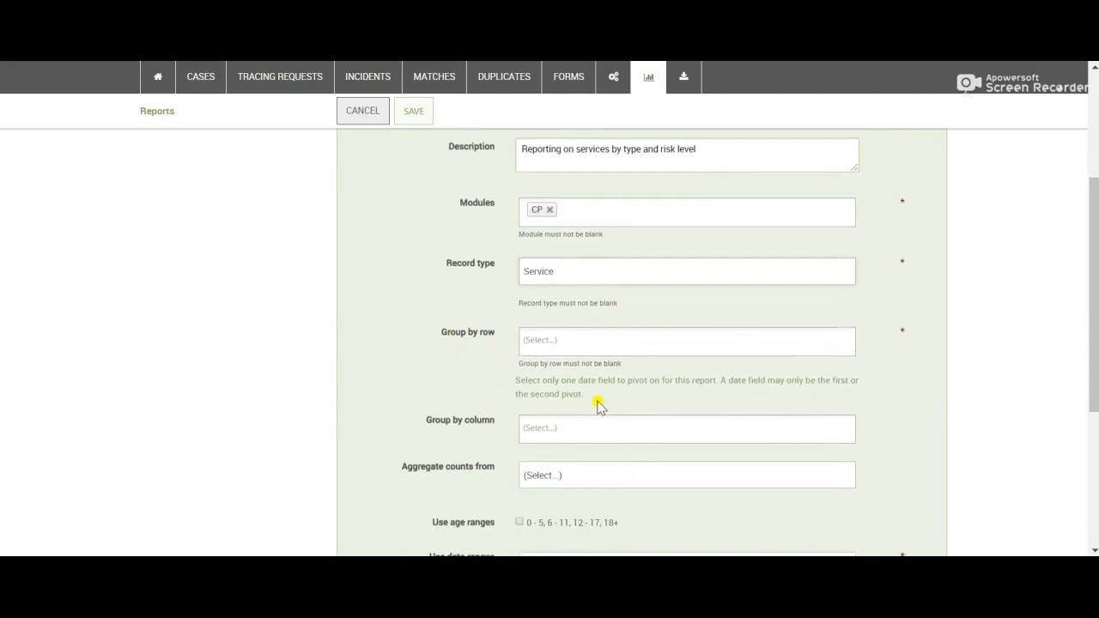
click(557, 338)
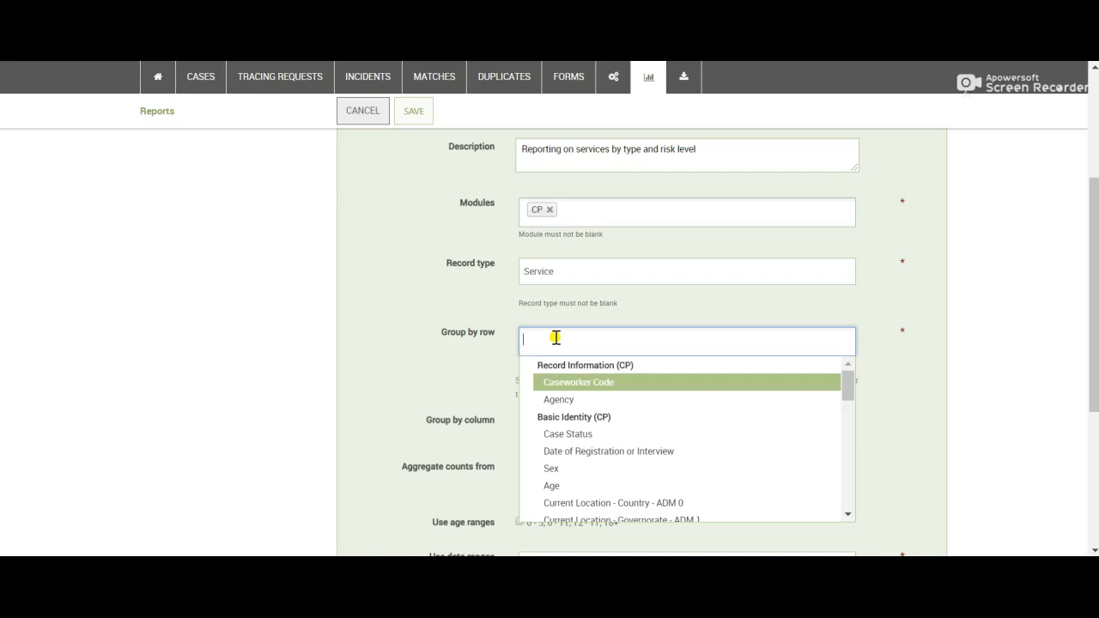
text(ser)
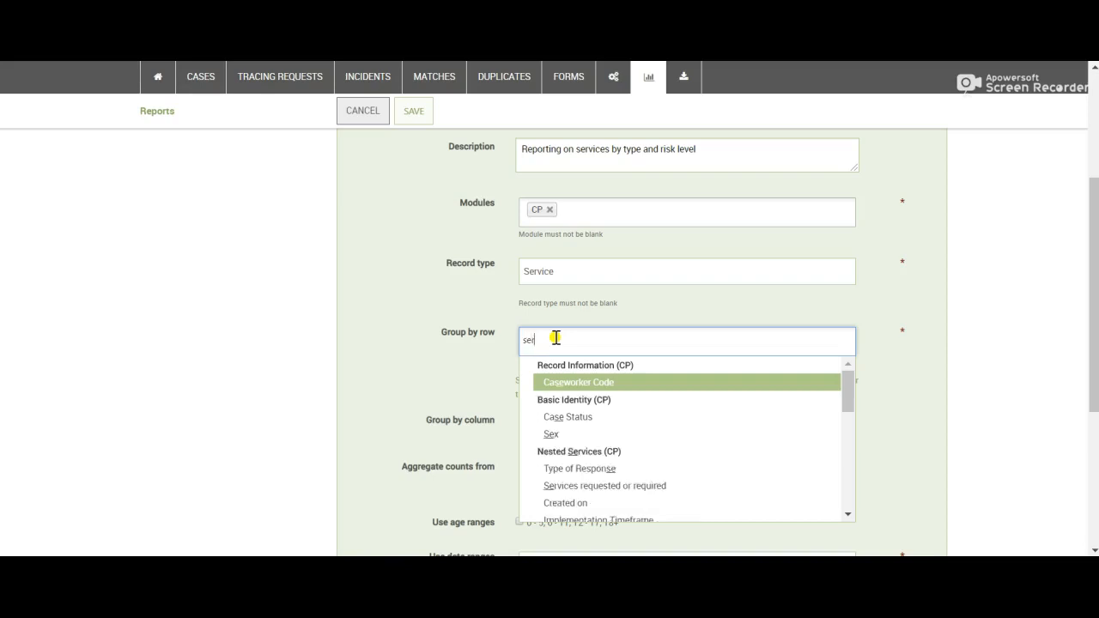
text(vices)
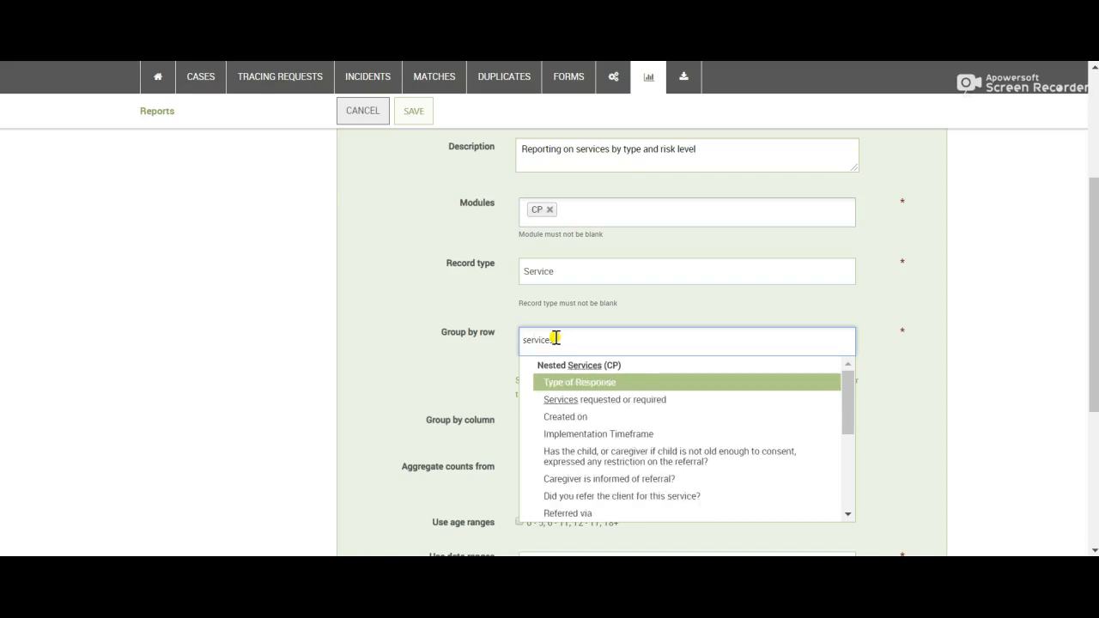
text( re)
key(Return)
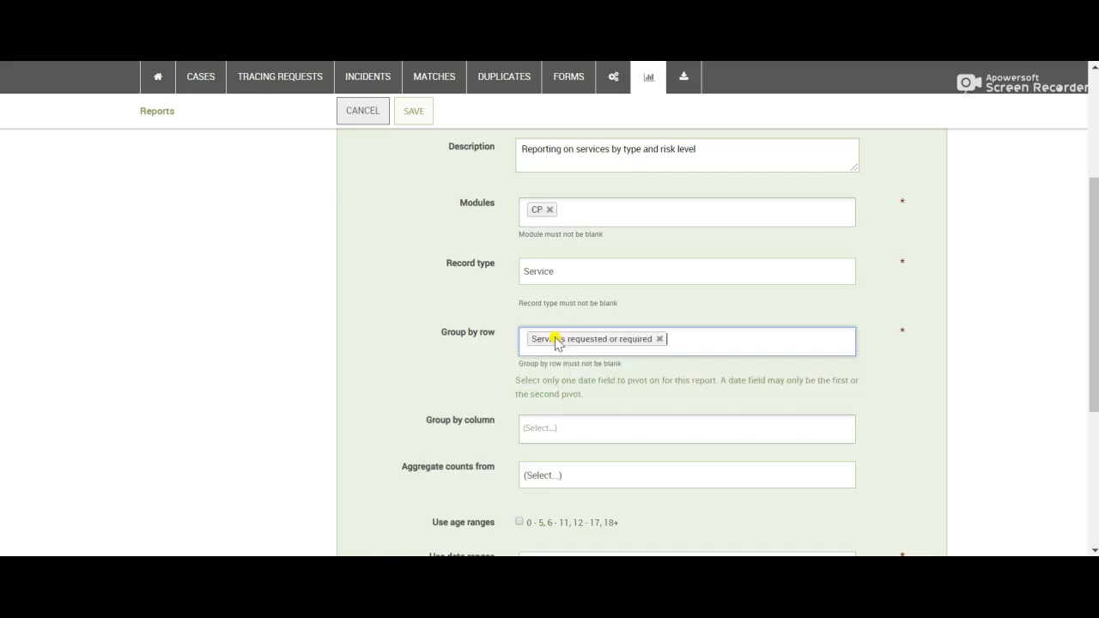
- Set Group by column to Risk Level and review the completed report settings
click(573, 426)
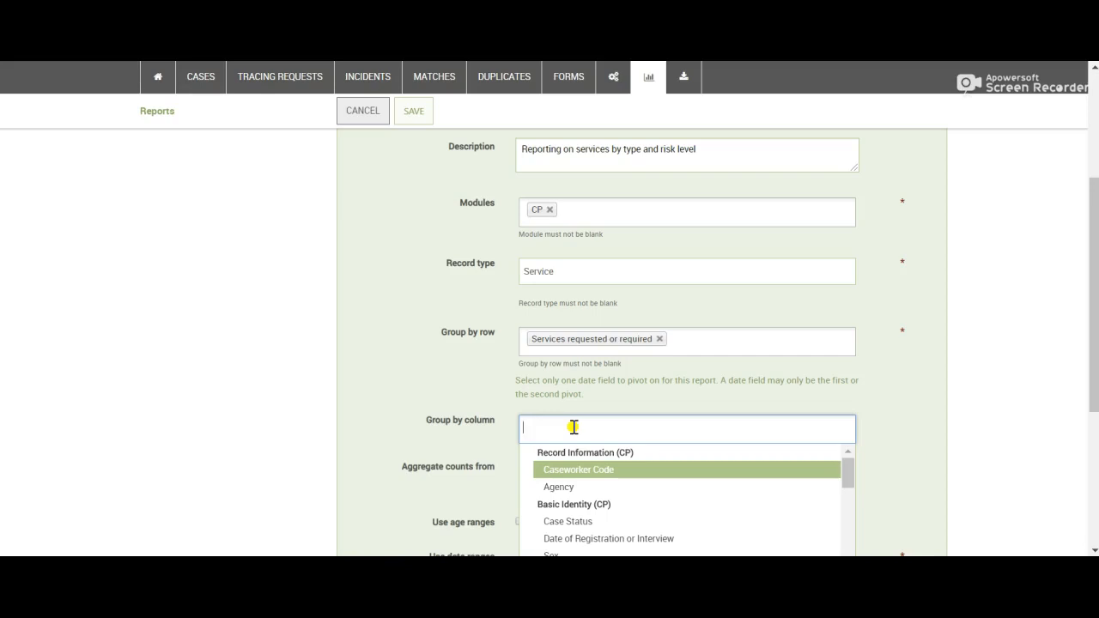
text(risk)
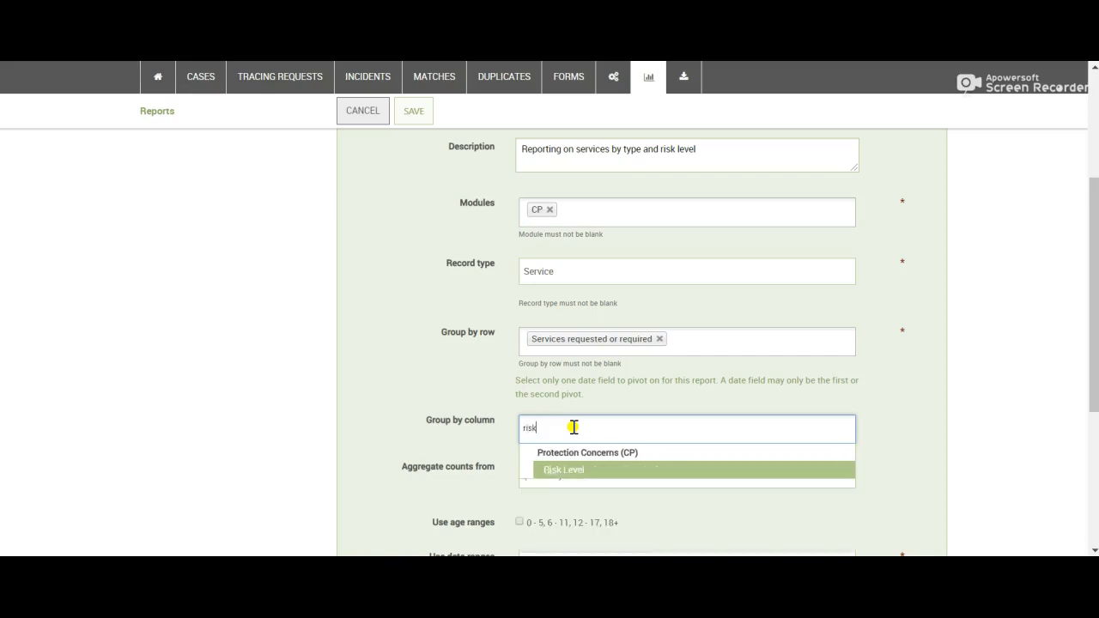
click(575, 472)
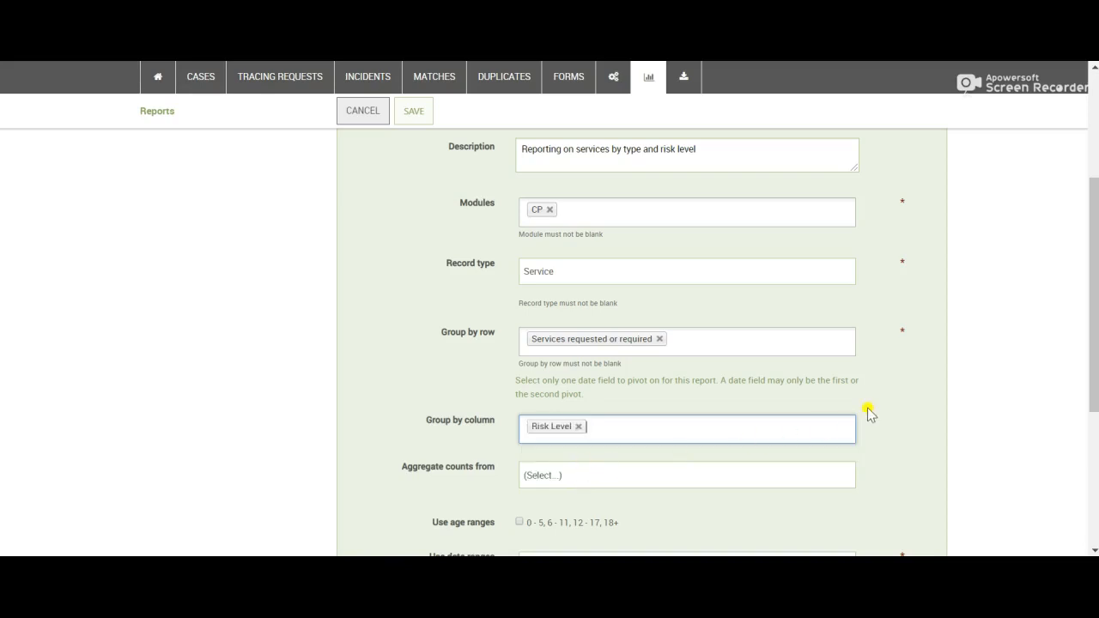
scroll(868, 408, up, 1)
scroll(867, 408, up, 3)
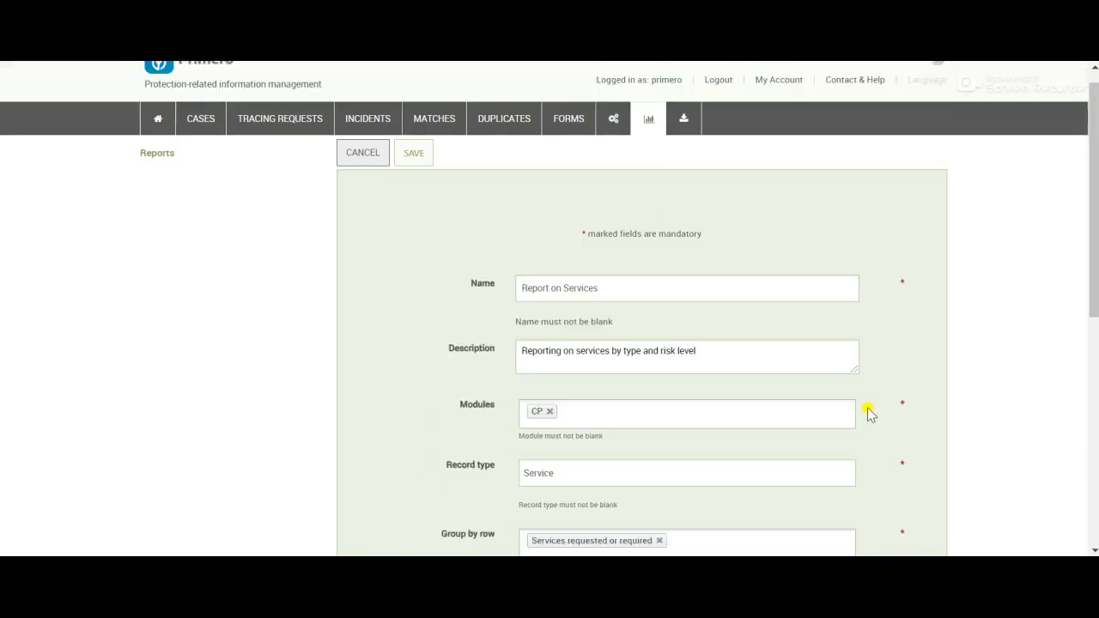
scroll(868, 407, down, 5)
scroll(868, 408, up, 3)
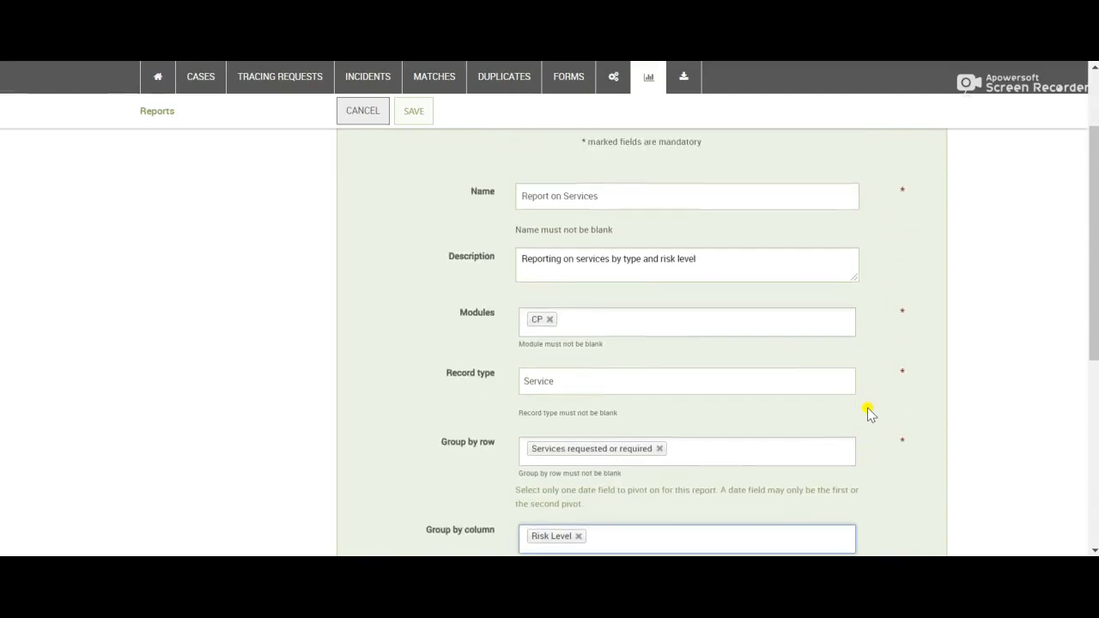
- Save the services report and look through its table of service types by risk level
click(414, 120)
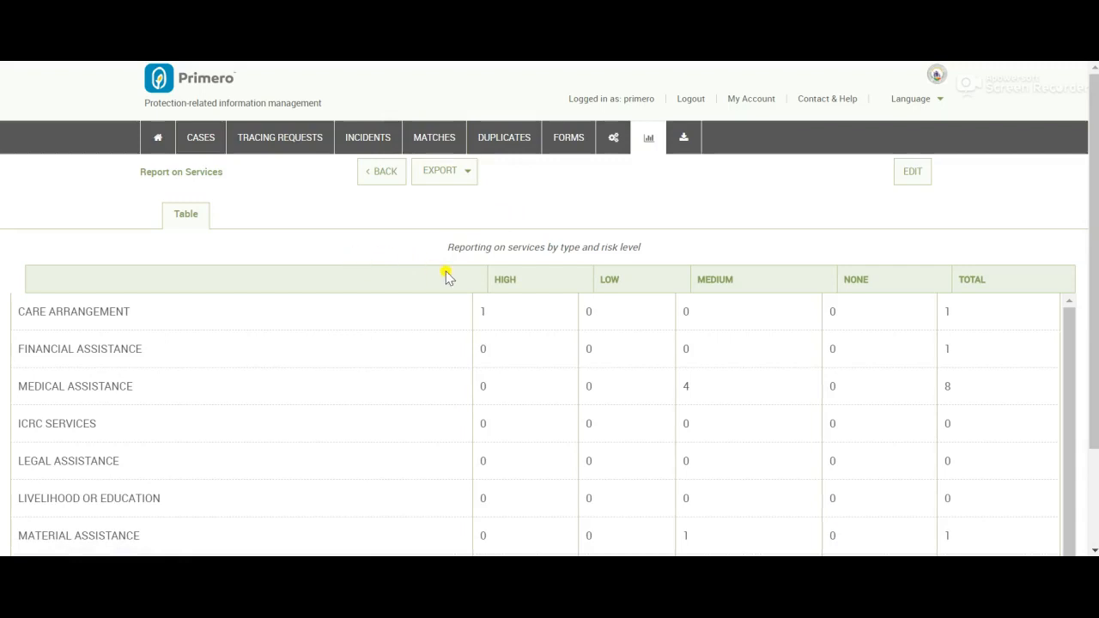
scroll(170, 428, down, 1)
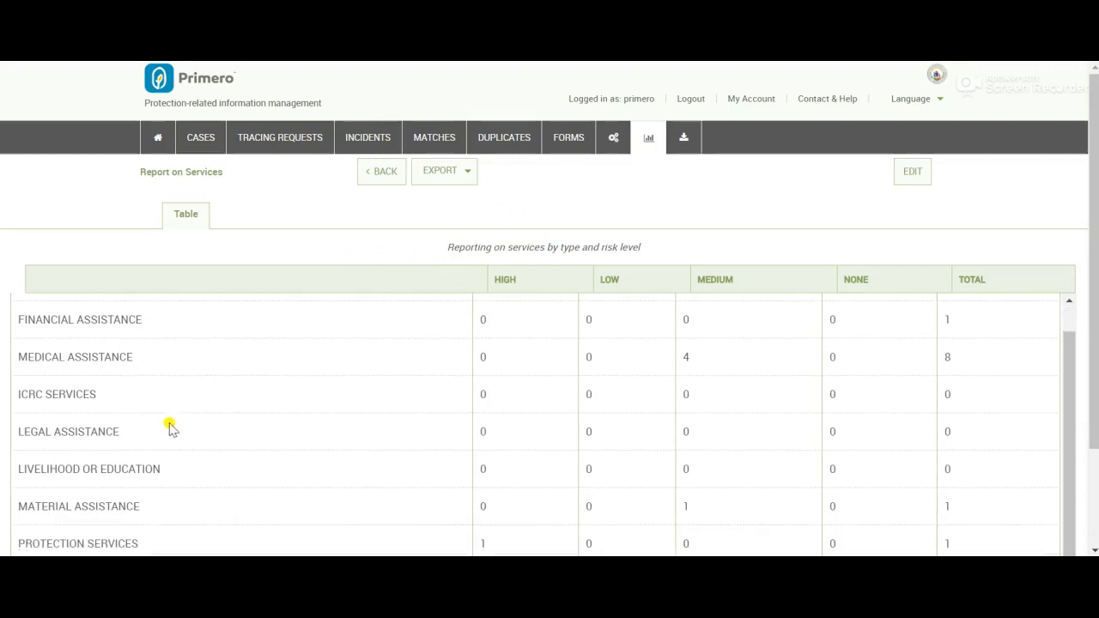
scroll(146, 393, up, 1)
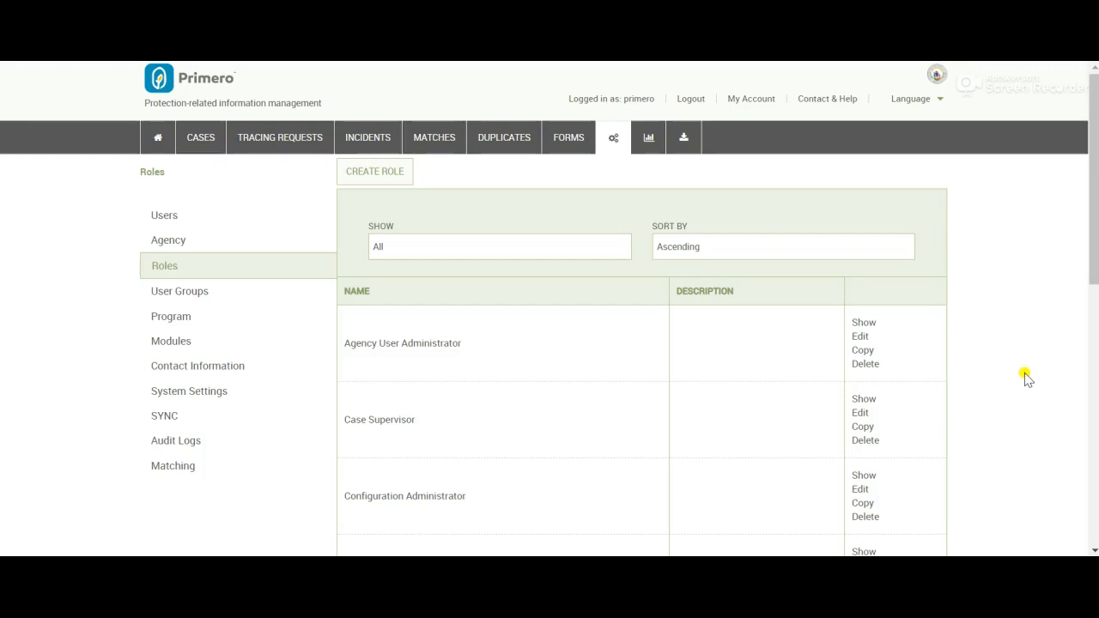
- Open the CP Focal Point role for editing and go to its Report permissions
scroll(1027, 378, down, 4)
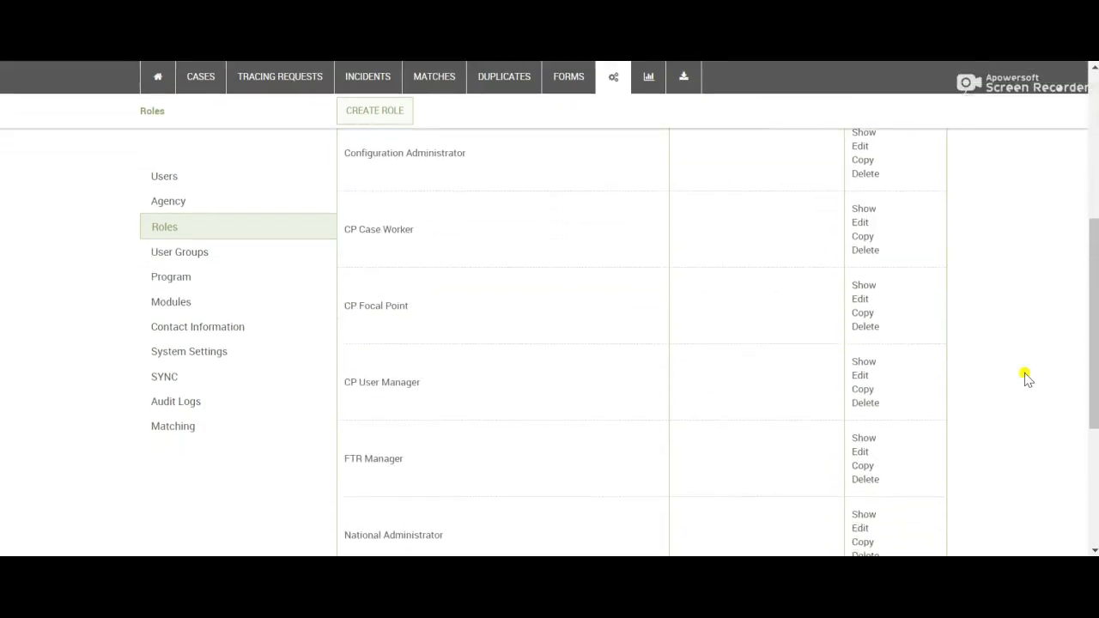
click(860, 294)
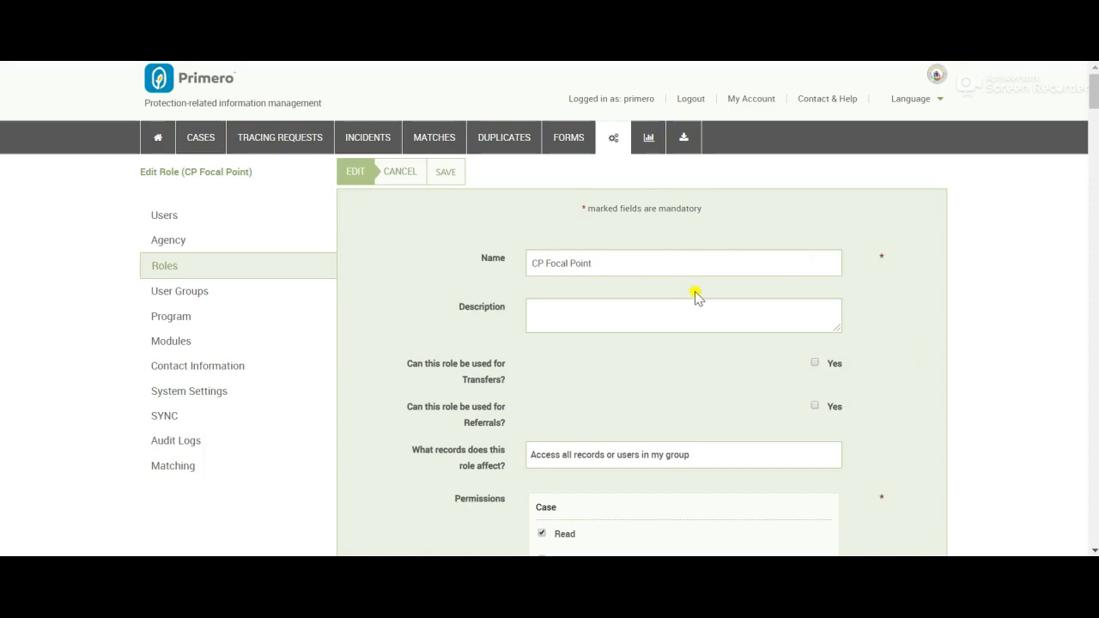
scroll(967, 344, down, 1)
scroll(968, 341, down, 8)
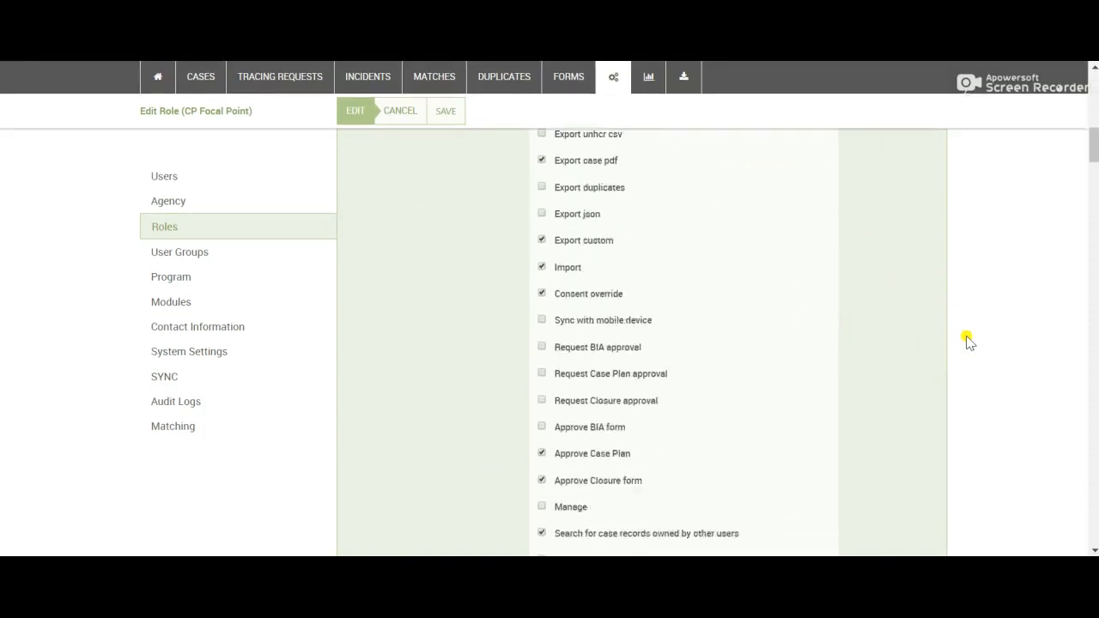
scroll(969, 341, down, 10)
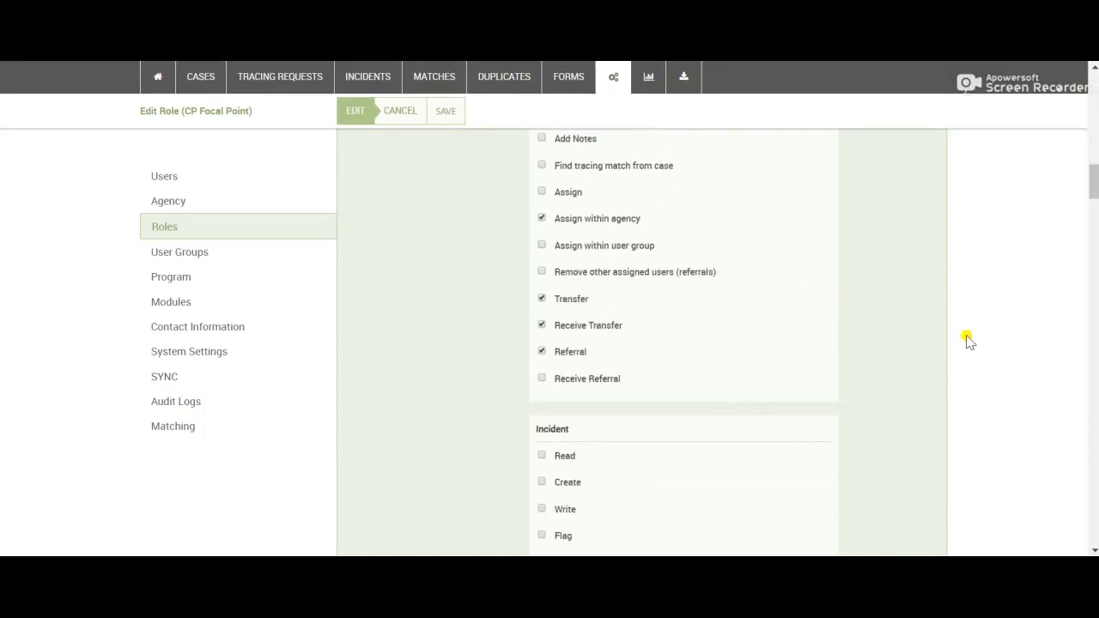
scroll(968, 297, down, 10)
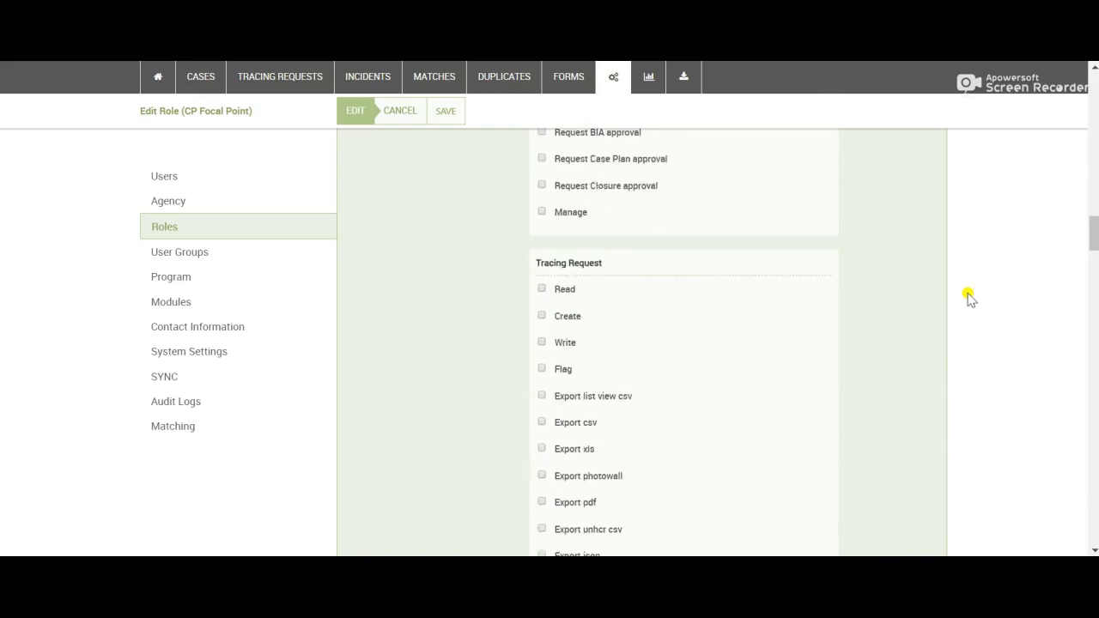
scroll(970, 269, down, 10)
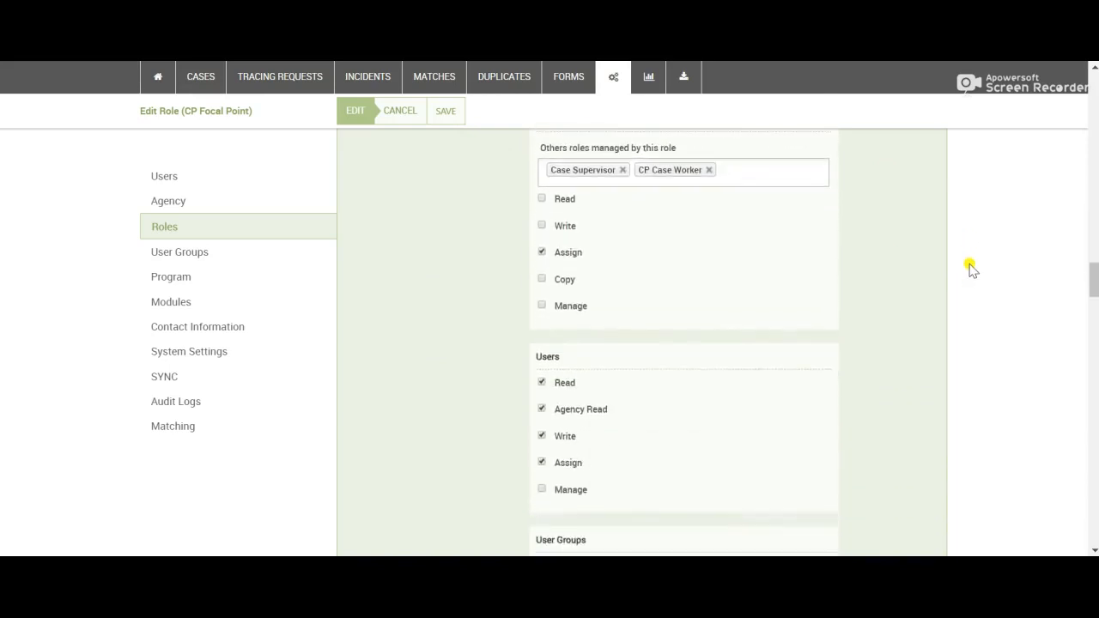
scroll(970, 266, down, 8)
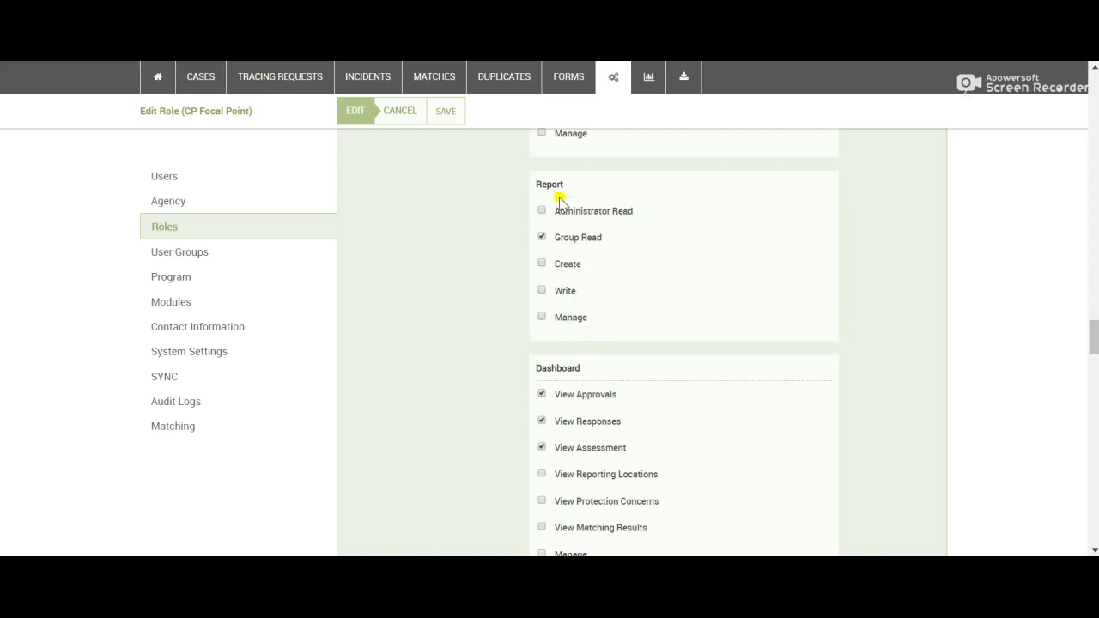
- Highlight the Report permissions Administrator Read, Group Read, Create, Write and Manage one after another to examine them
drag(558, 213, 643, 221)
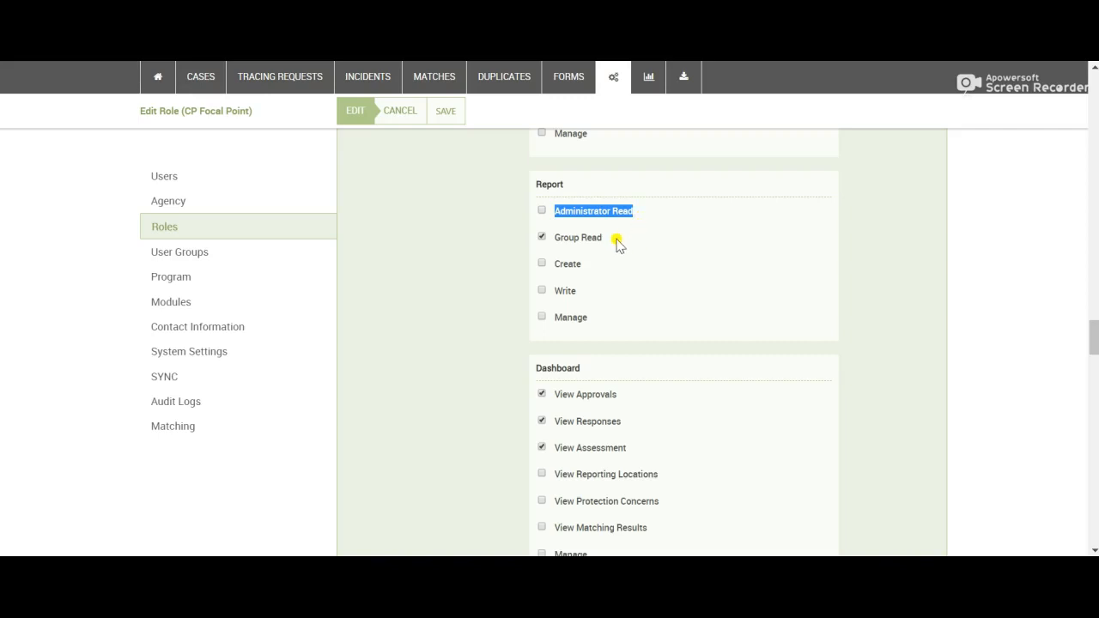
drag(603, 239, 556, 243)
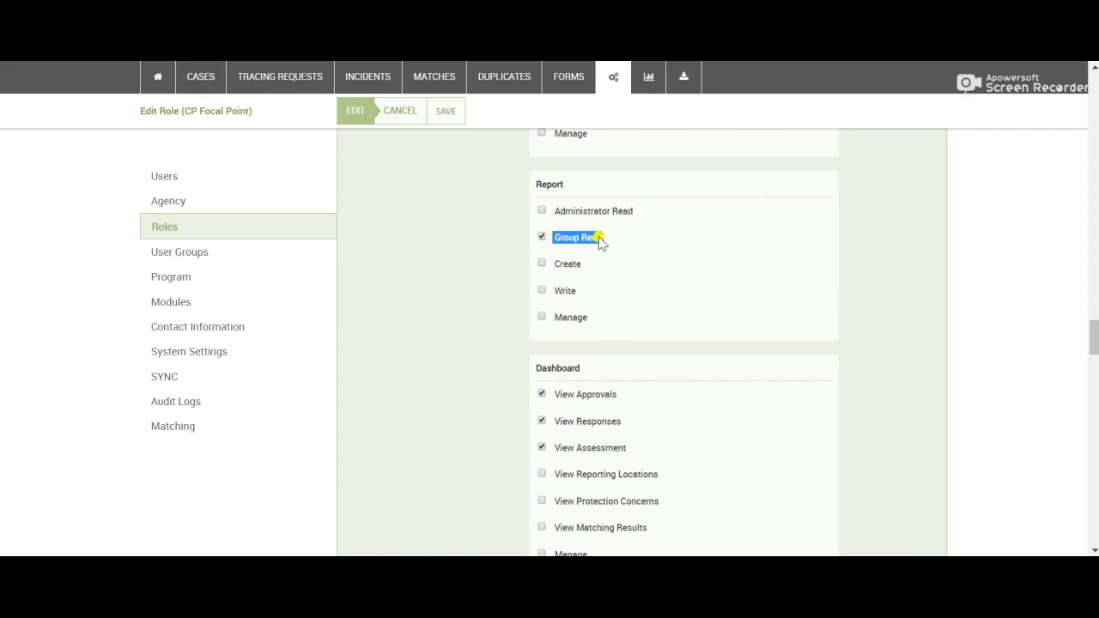
click(857, 240)
drag(555, 267, 596, 271)
click(584, 297)
double_click(560, 294)
drag(592, 316, 556, 327)
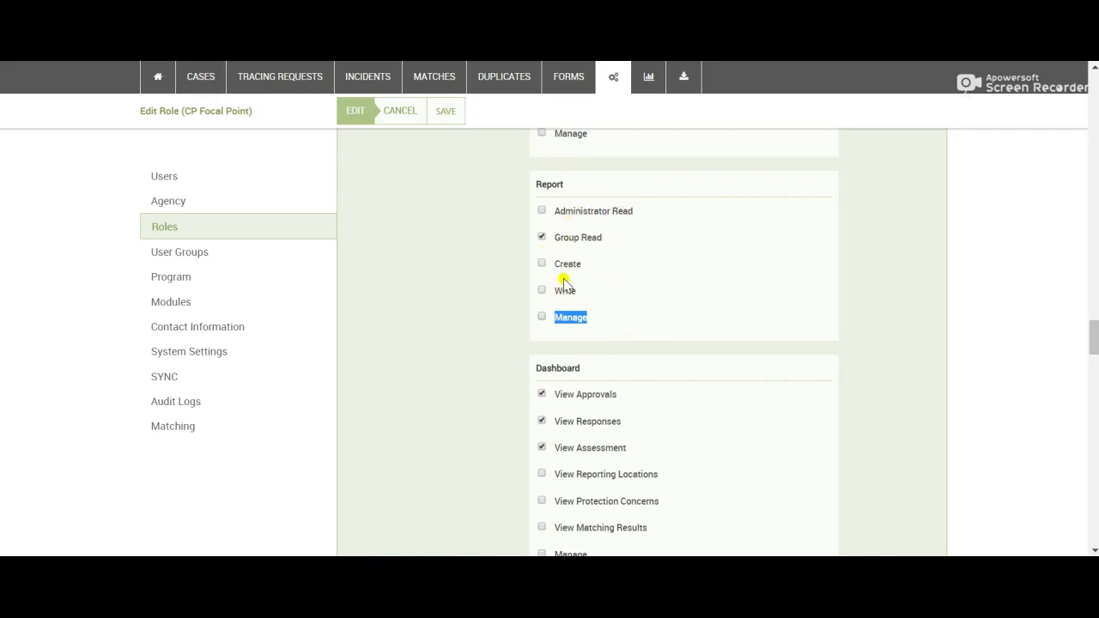
- Enable the Manage permission under Report for the CP Focal Point role and highlight Administrator Read
click(541, 318)
drag(555, 211, 642, 216)
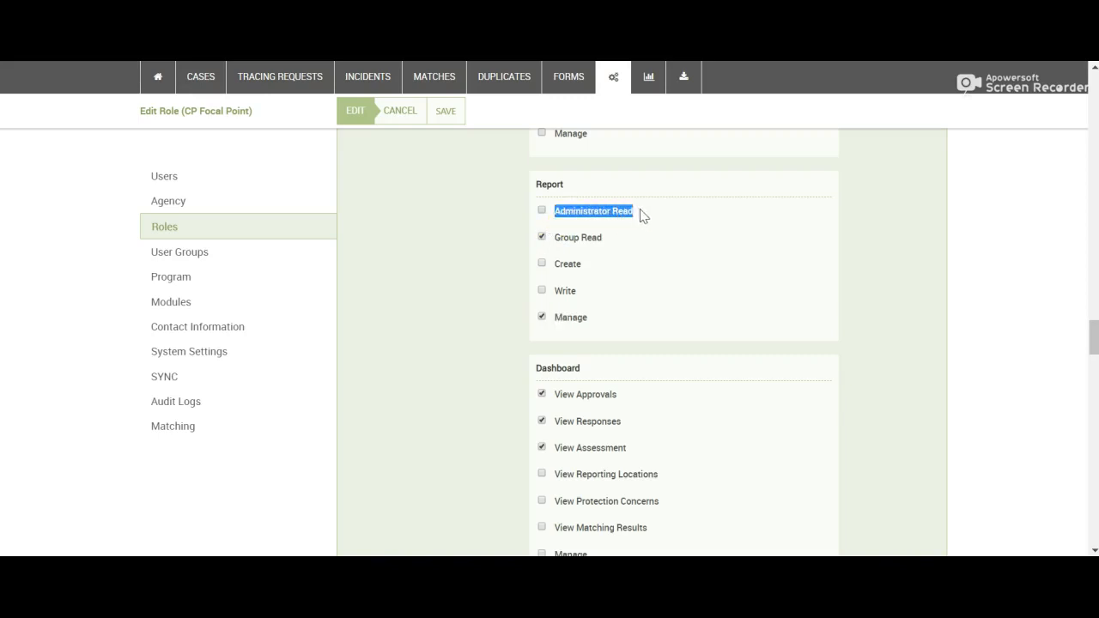
click(541, 317)
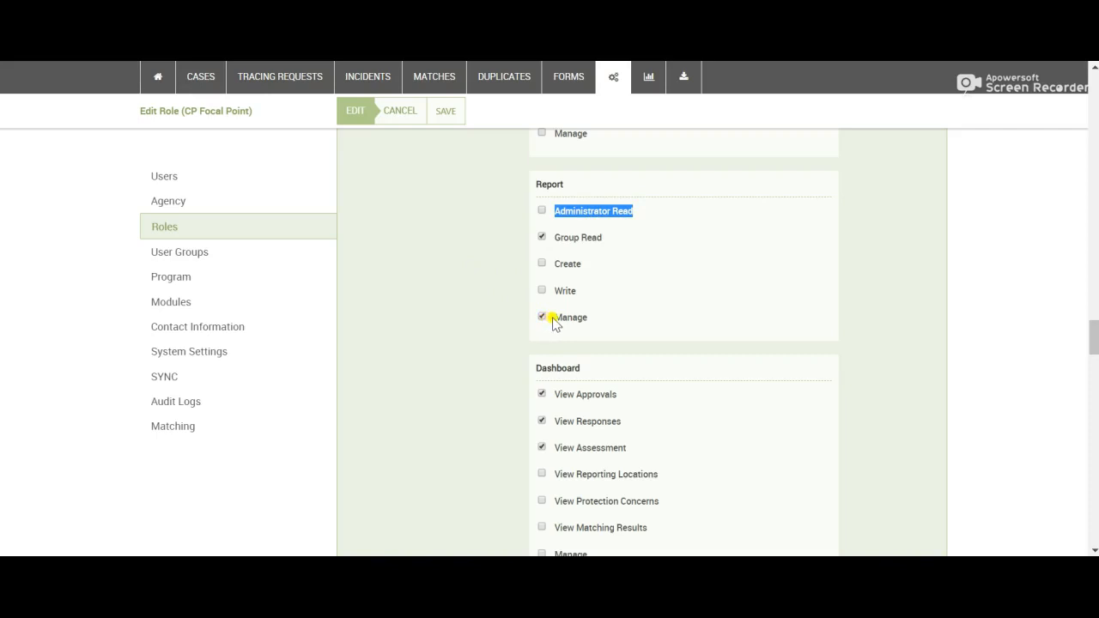